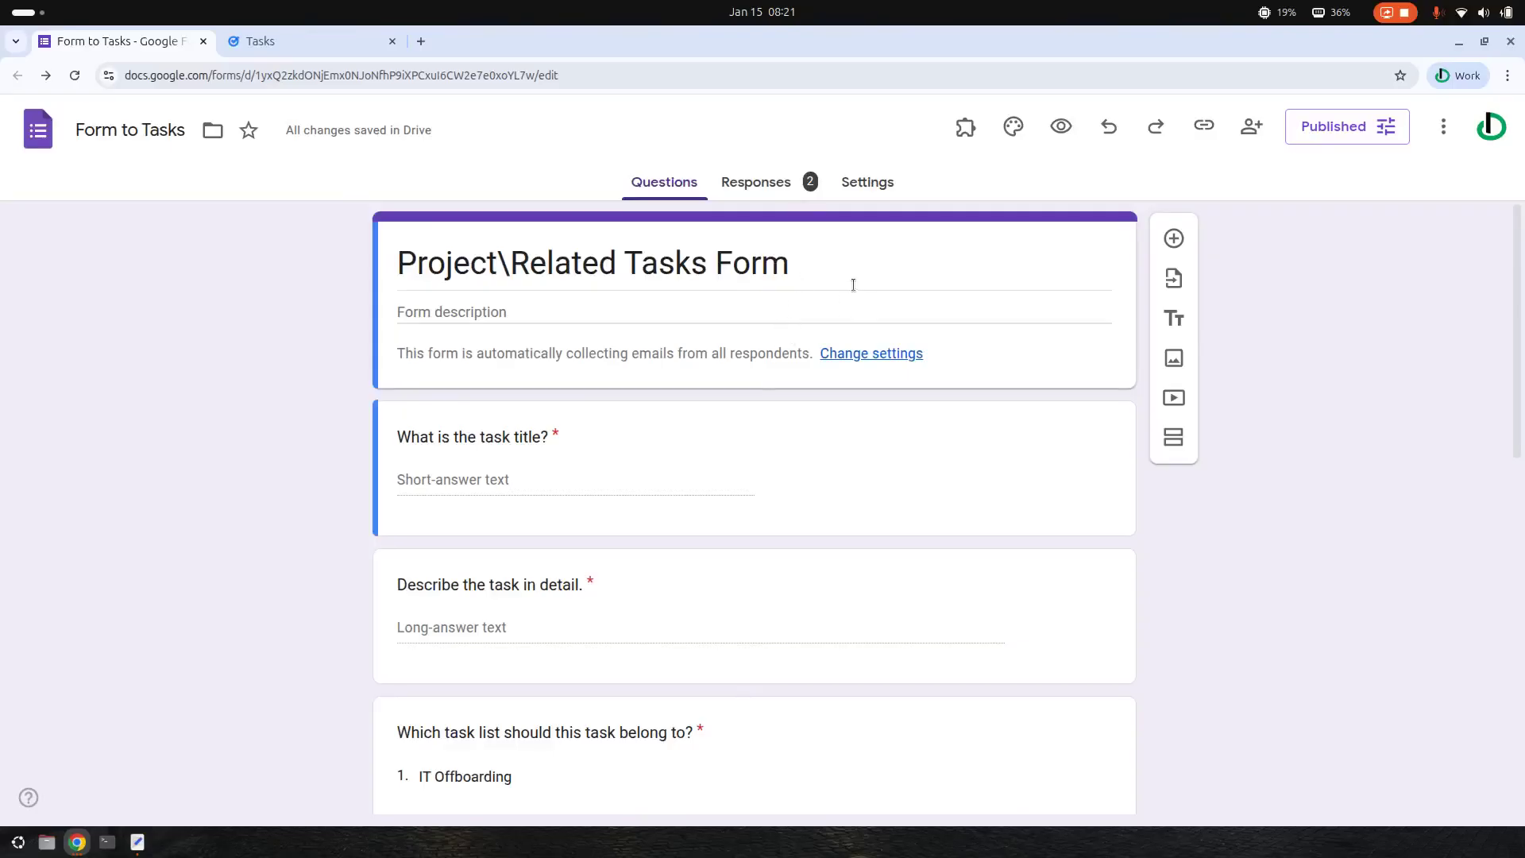
# Open the configuration window of the Form to Tasks add-on.
pyautogui.click(965, 127)
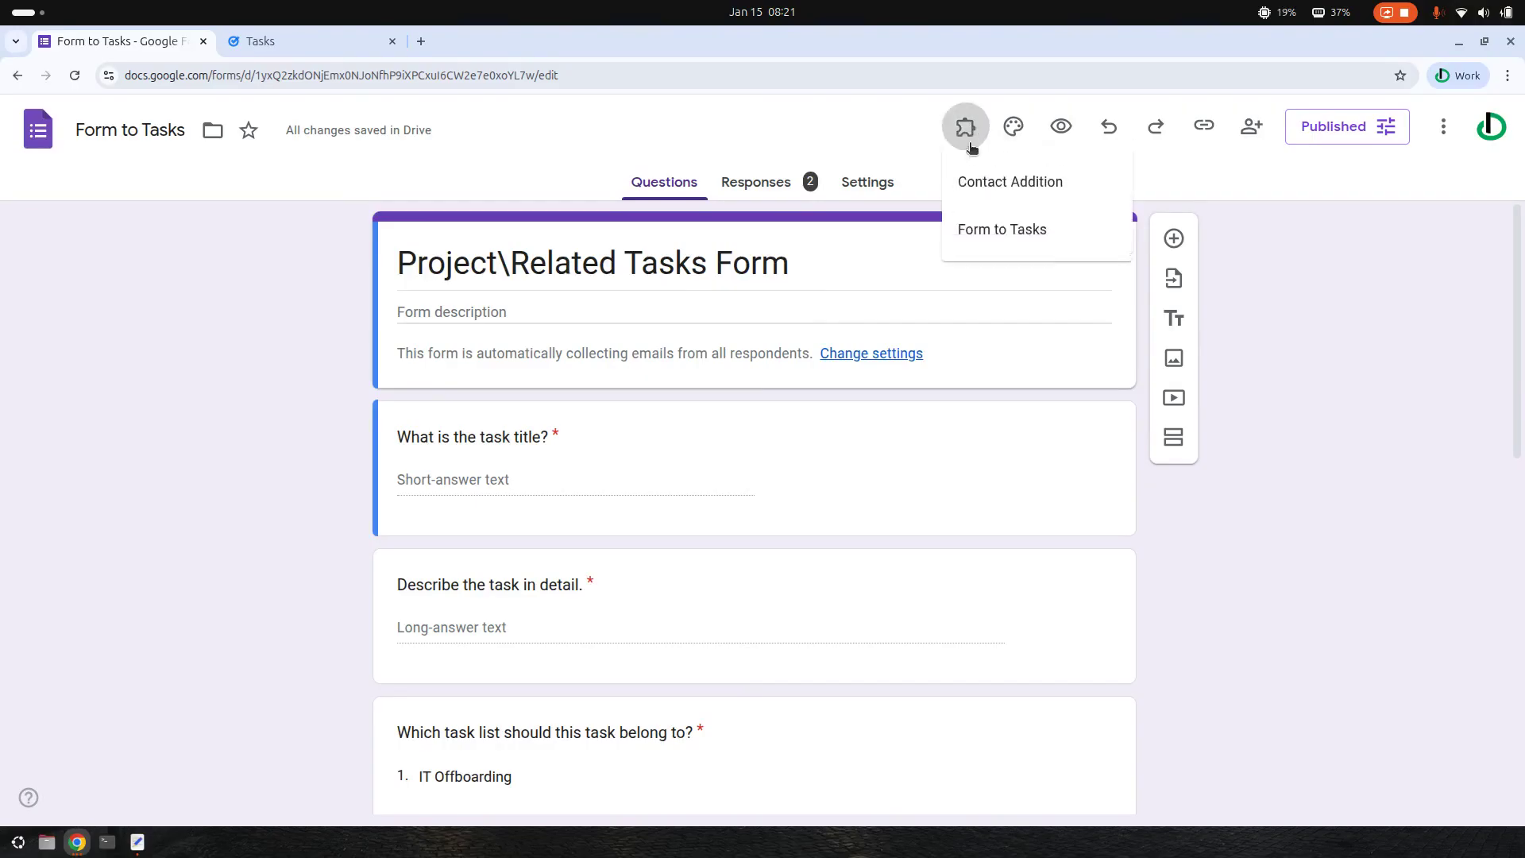
pyautogui.click(1048, 231)
pyautogui.click(739, 298)
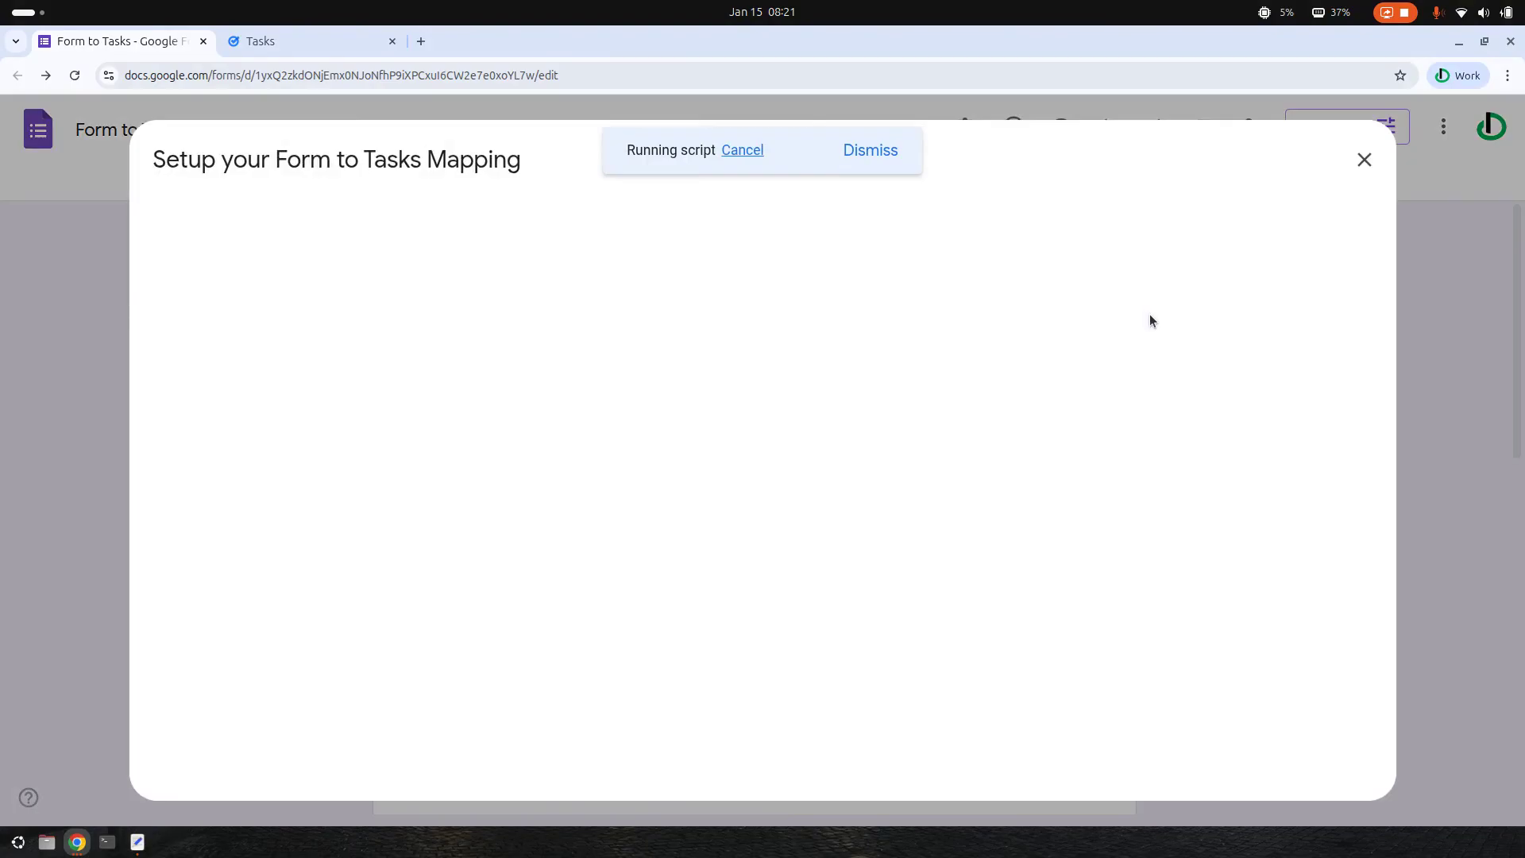
# Take the prefilled form link from the text editor and open it in a new browser tab.
pyautogui.click(137, 842)
pyautogui.hotkey('ctrl', 'a')
pyautogui.press('BackSpace')
pyautogui.hotkey('alt', 'Tab')
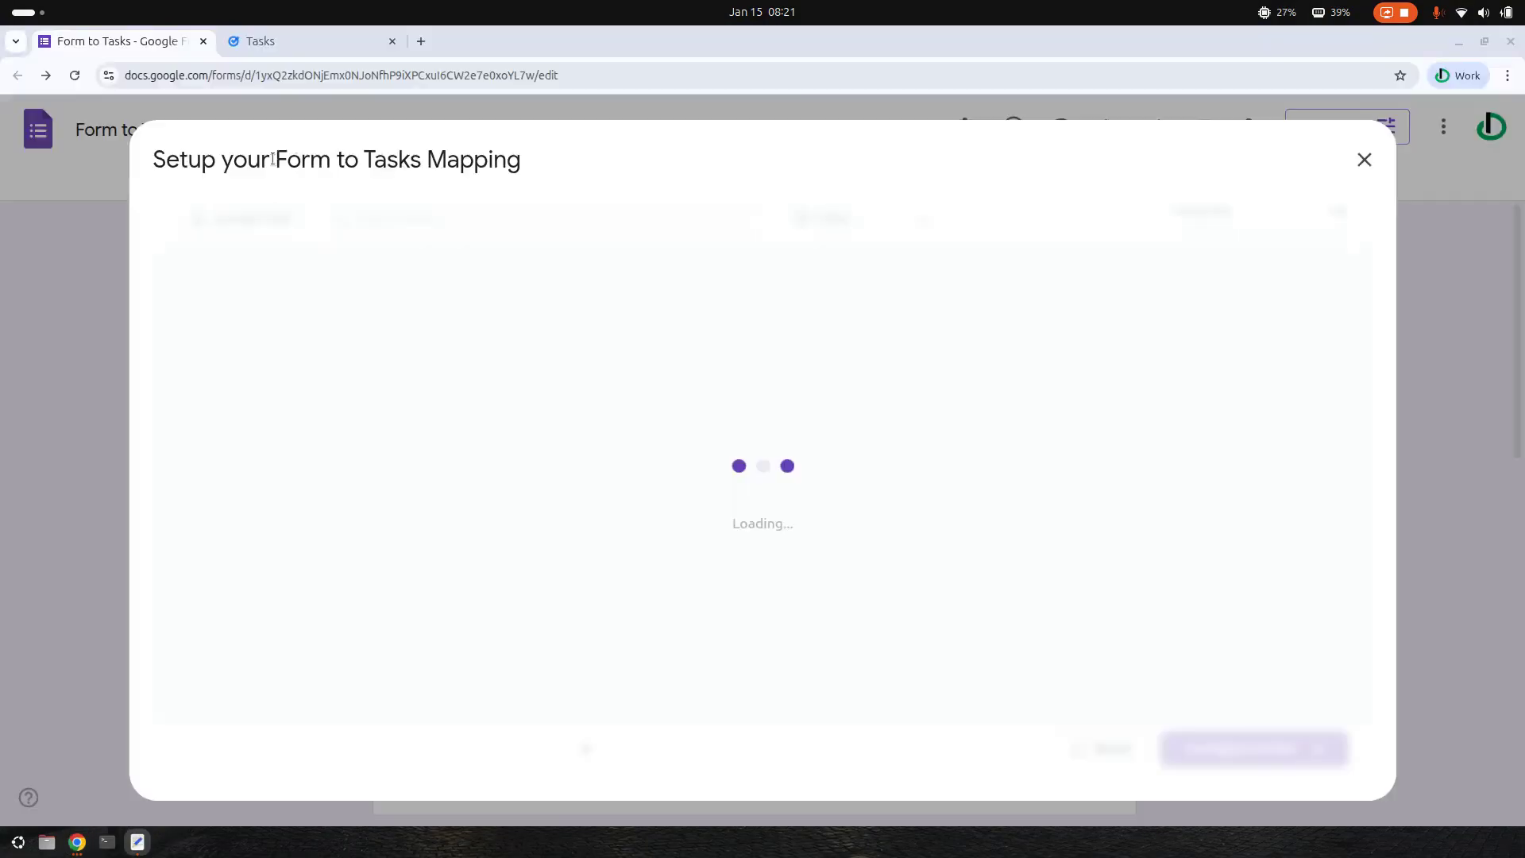
pyautogui.click(418, 41)
pyautogui.hotkey('ctrl', 'v')
pyautogui.press('Return')
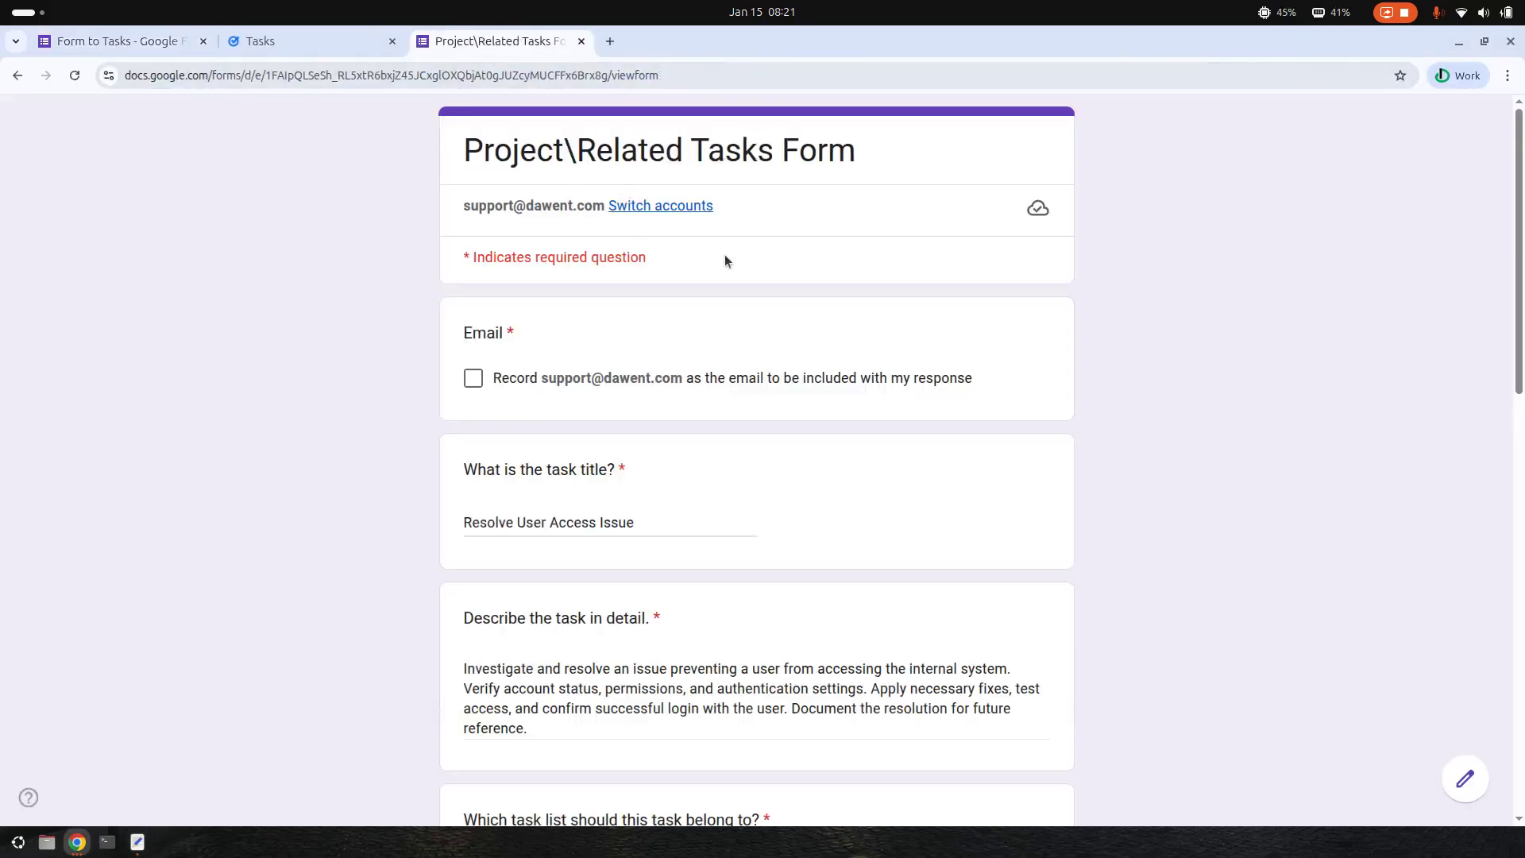
# Agree to record the account's email with the response and view the choices for the task list question, keeping Client Follow-Ups.
pyautogui.scroll(-3, 714, 256)
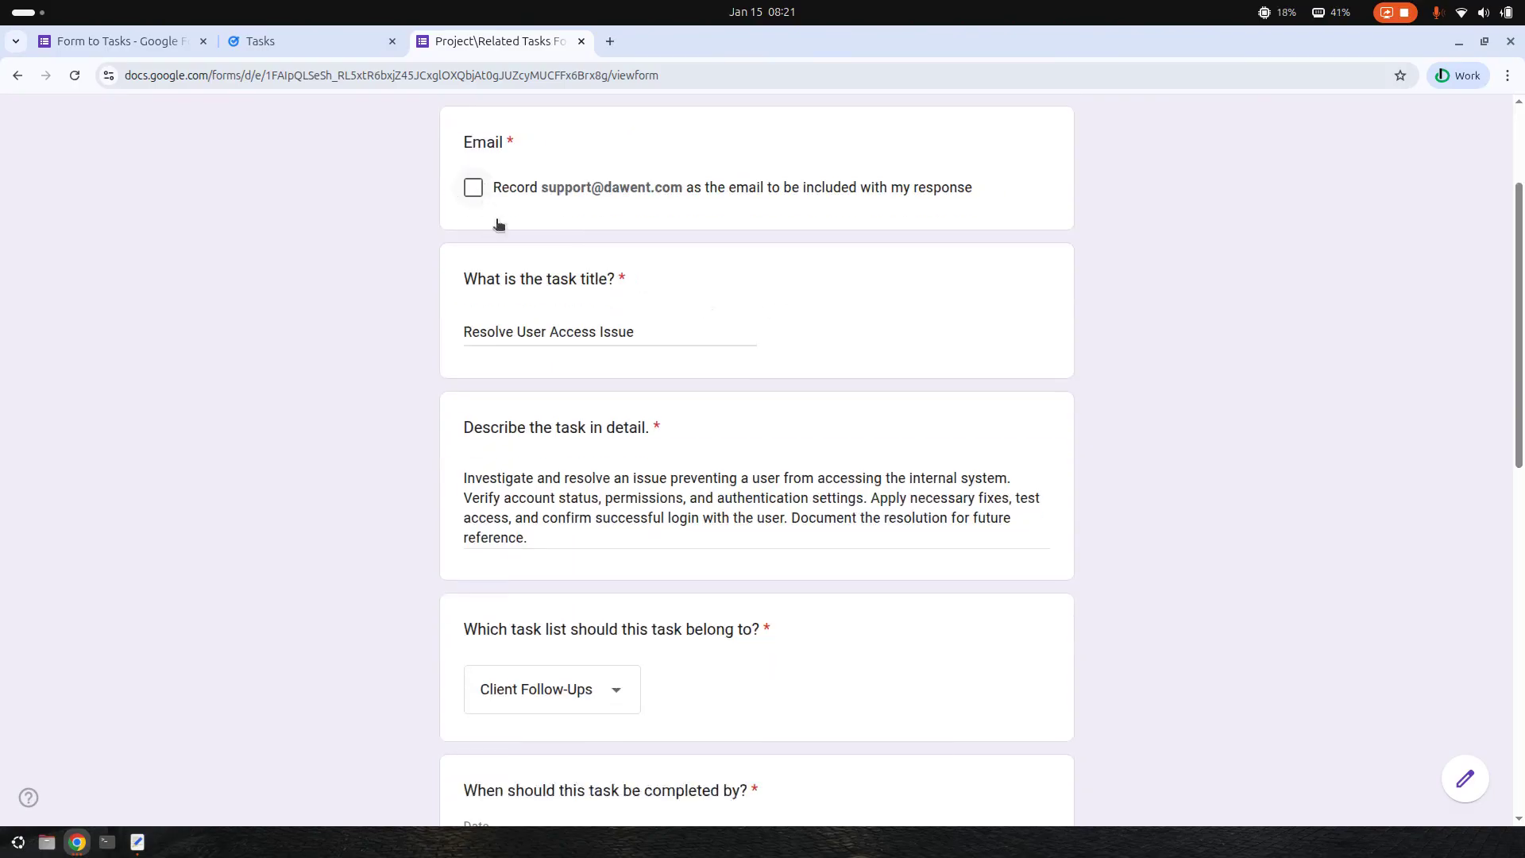
pyautogui.click(589, 187)
pyautogui.scroll(-3, 622, 237)
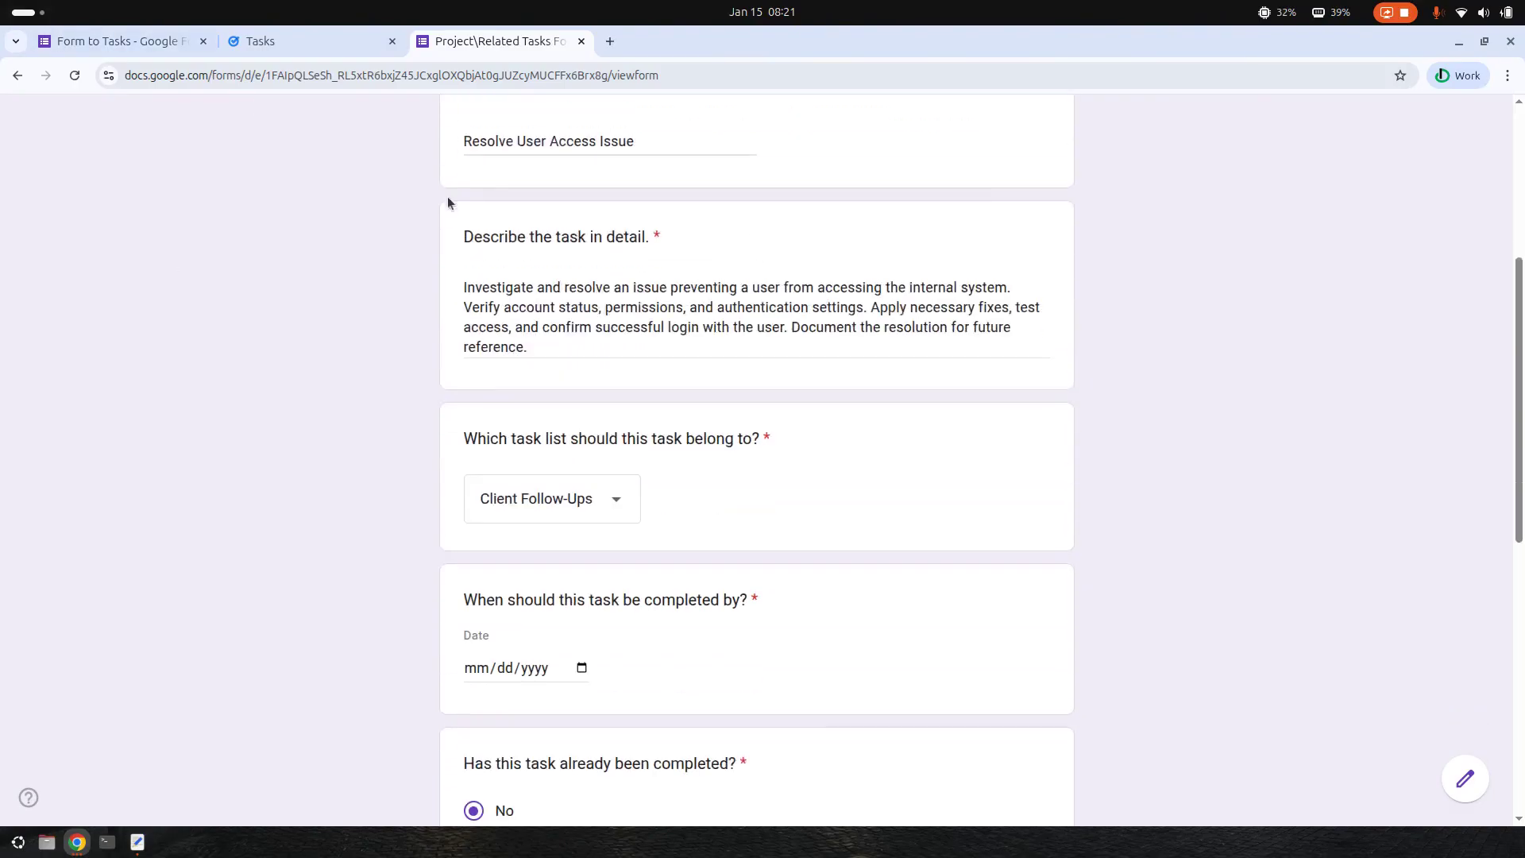
pyautogui.scroll(3, 255, 107)
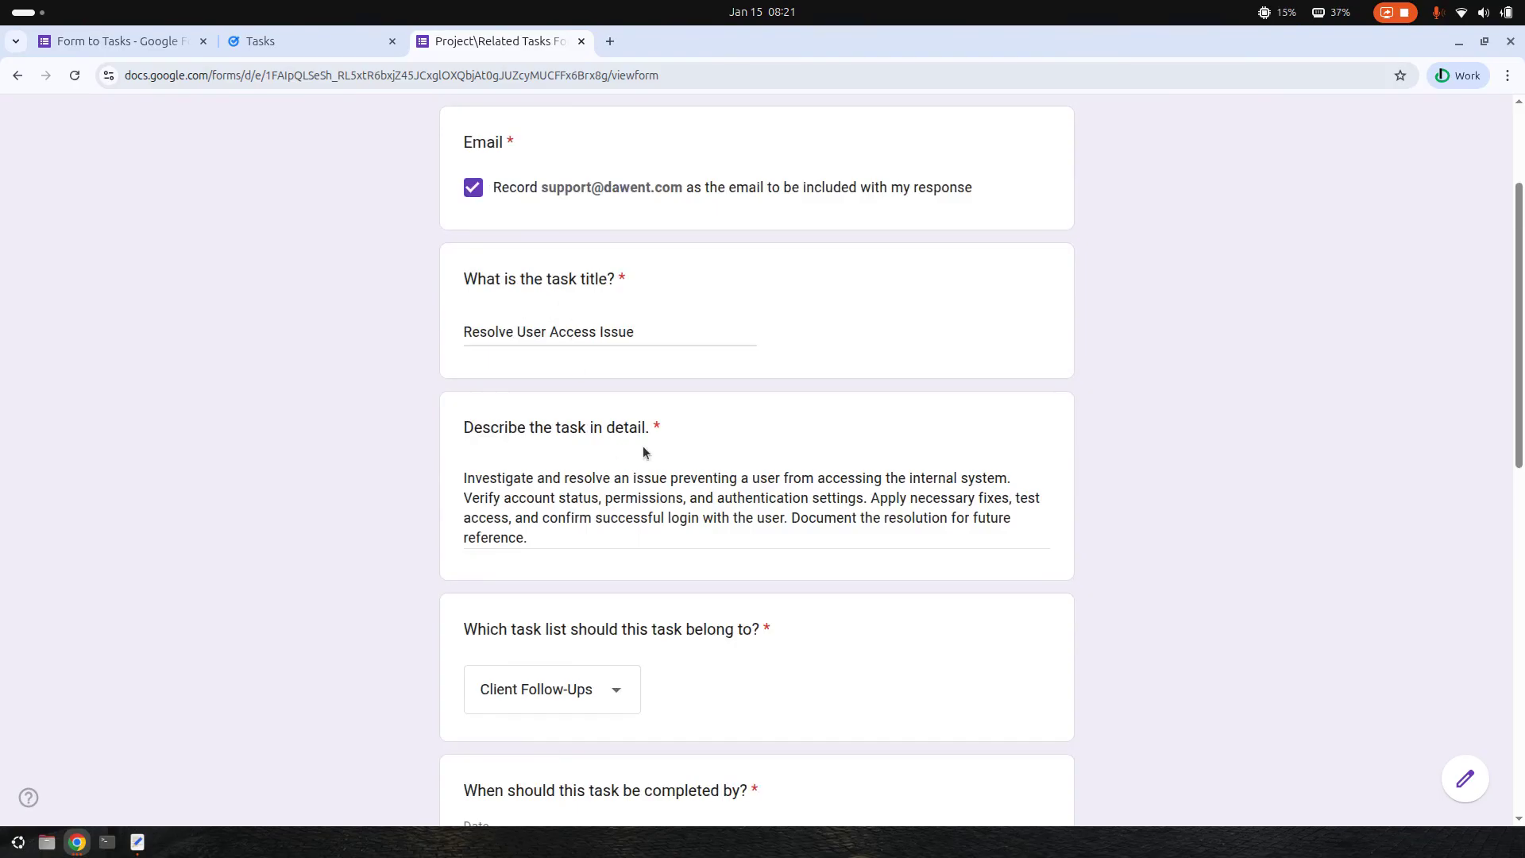
pyautogui.scroll(-3, 643, 450)
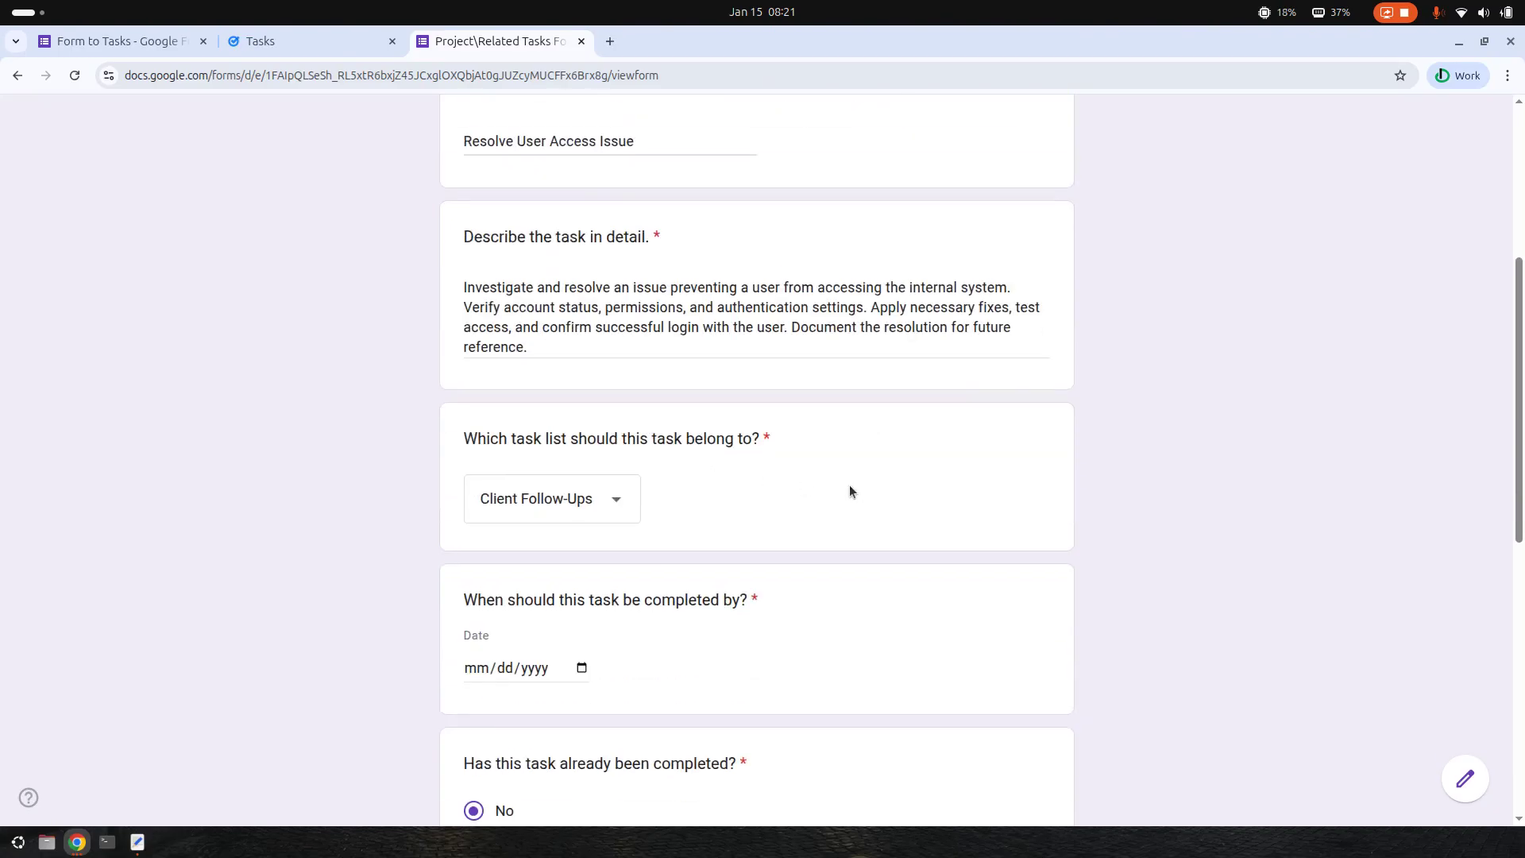
pyautogui.click(562, 498)
pyautogui.click(834, 498)
# Set the date by which the task should be completed to 01/31/2026.
pyautogui.scroll(-4, 549, 463)
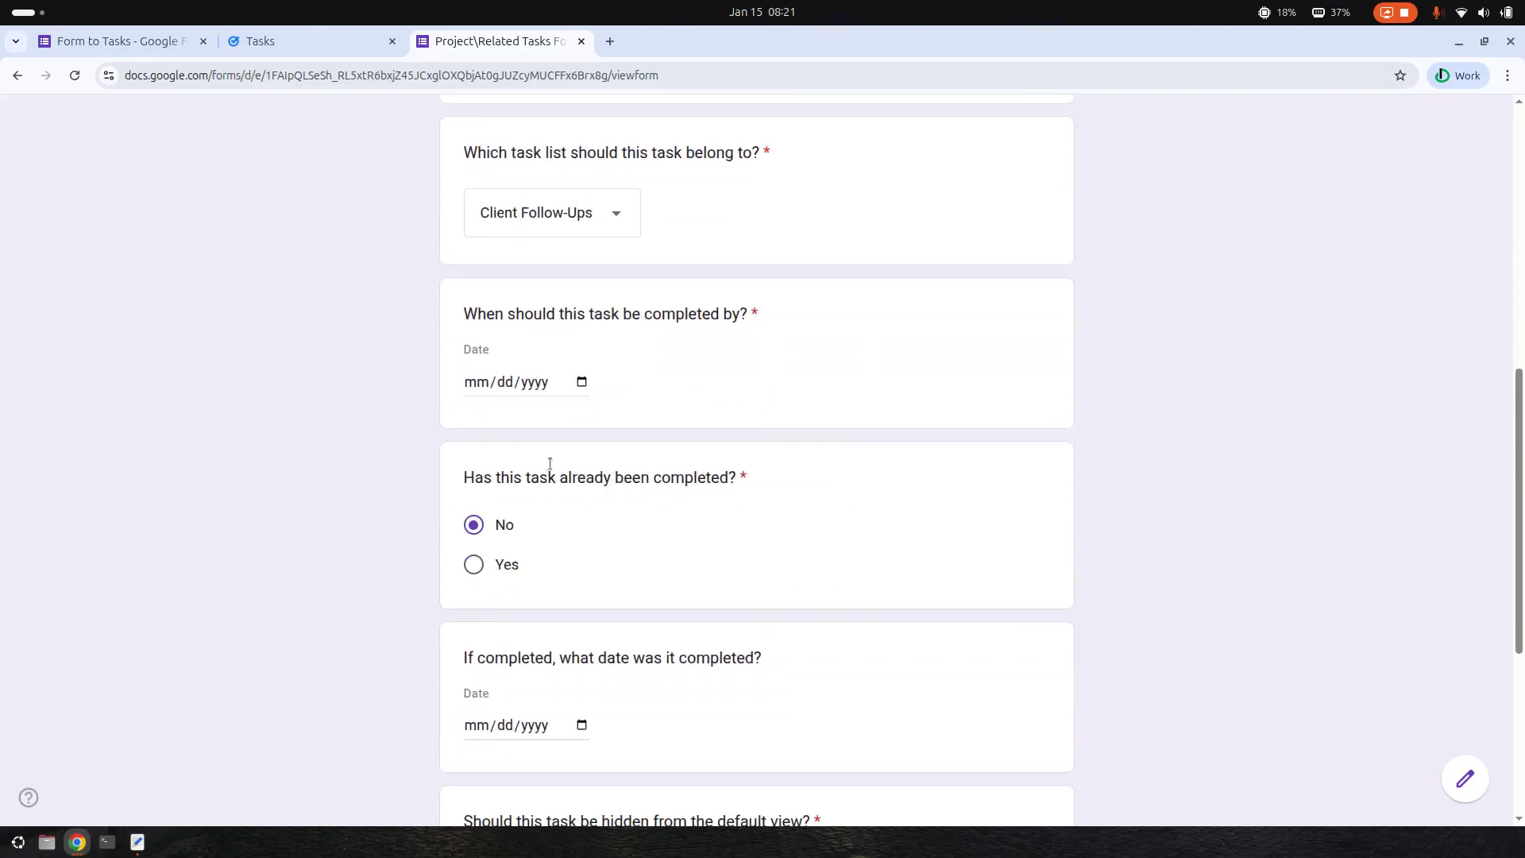
pyautogui.click(590, 386)
pyautogui.click(600, 536)
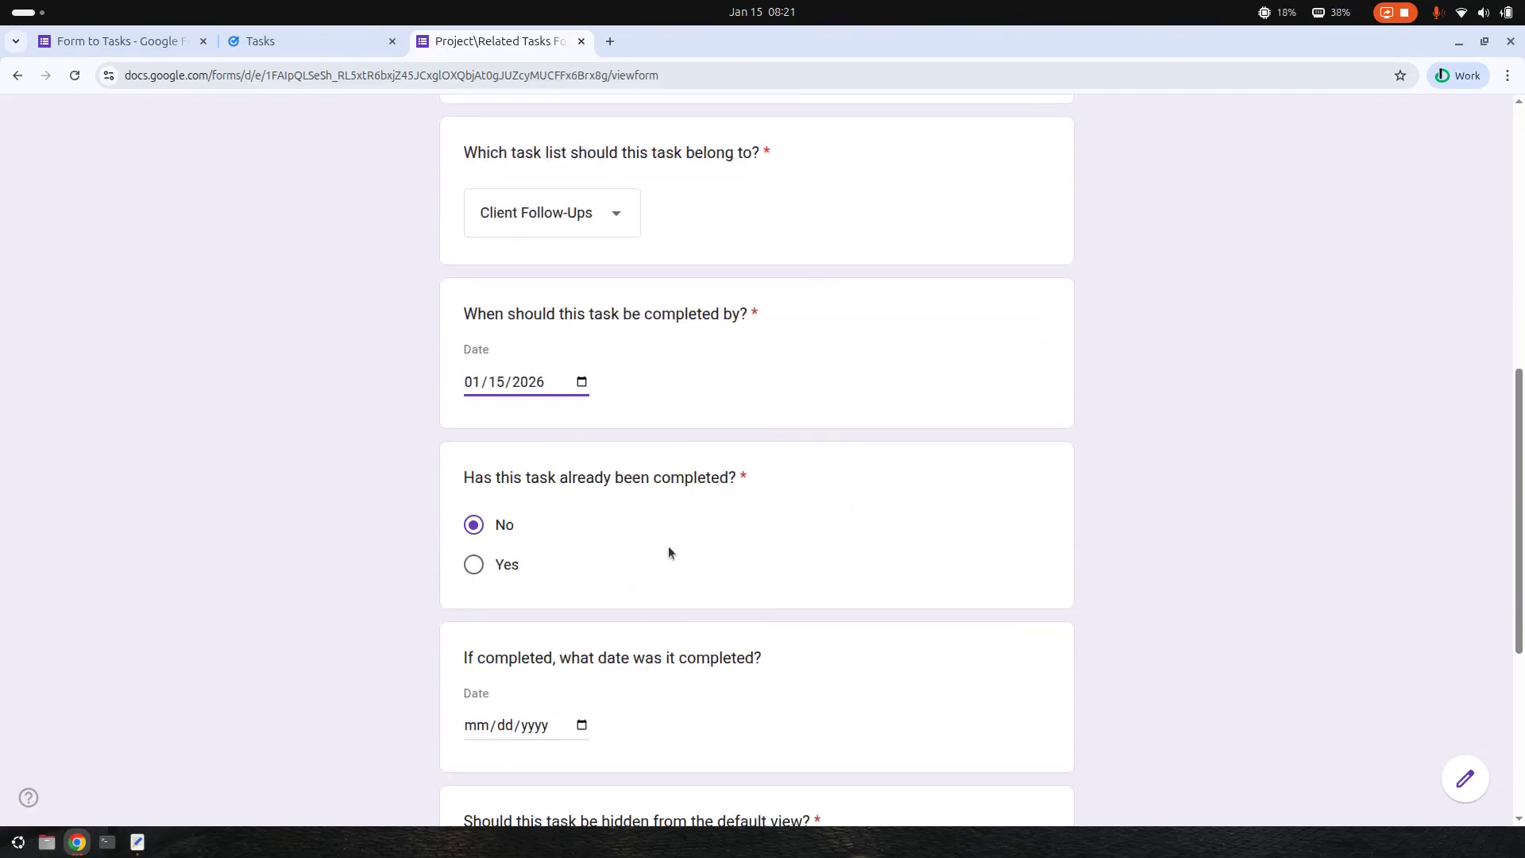
pyautogui.click(588, 386)
pyautogui.click(655, 593)
pyautogui.click(584, 398)
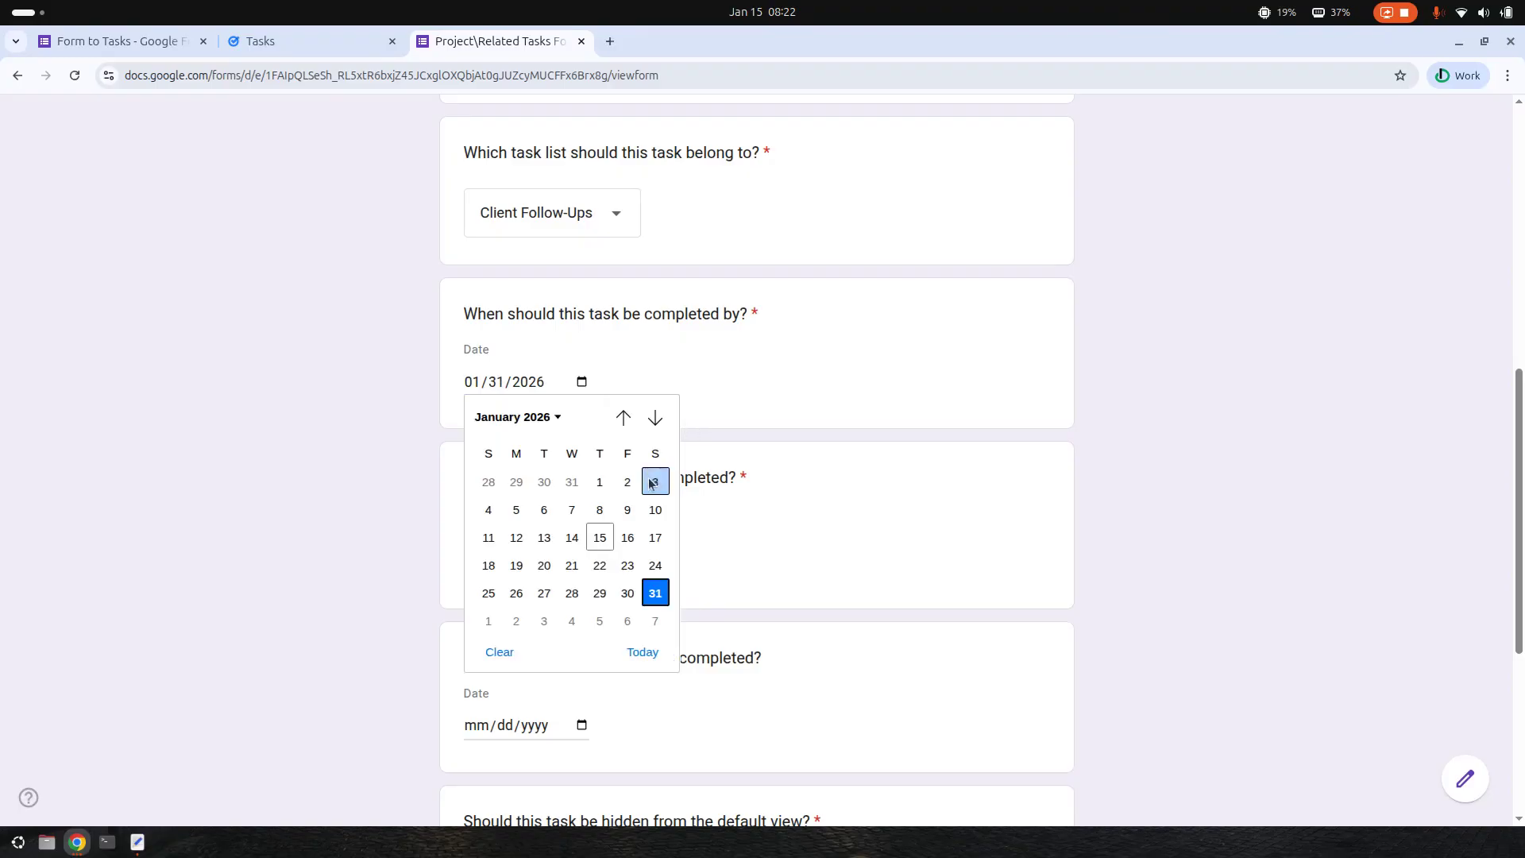
pyautogui.click(844, 425)
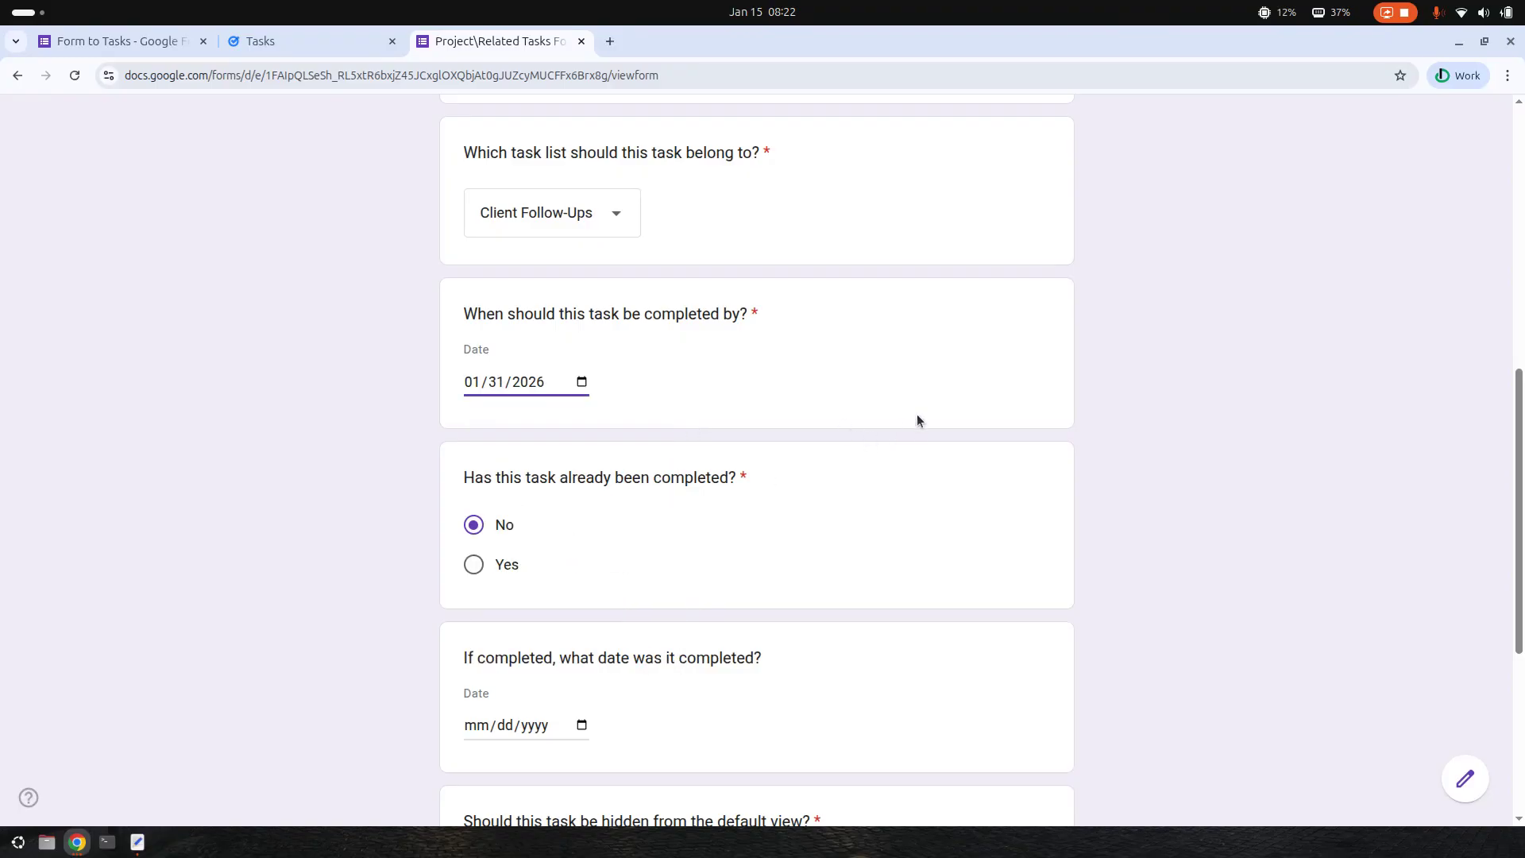
# Examine the remaining questions on completion status, completion date and hiding the task, down to the end of the form.
pyautogui.scroll(-2, 786, 438)
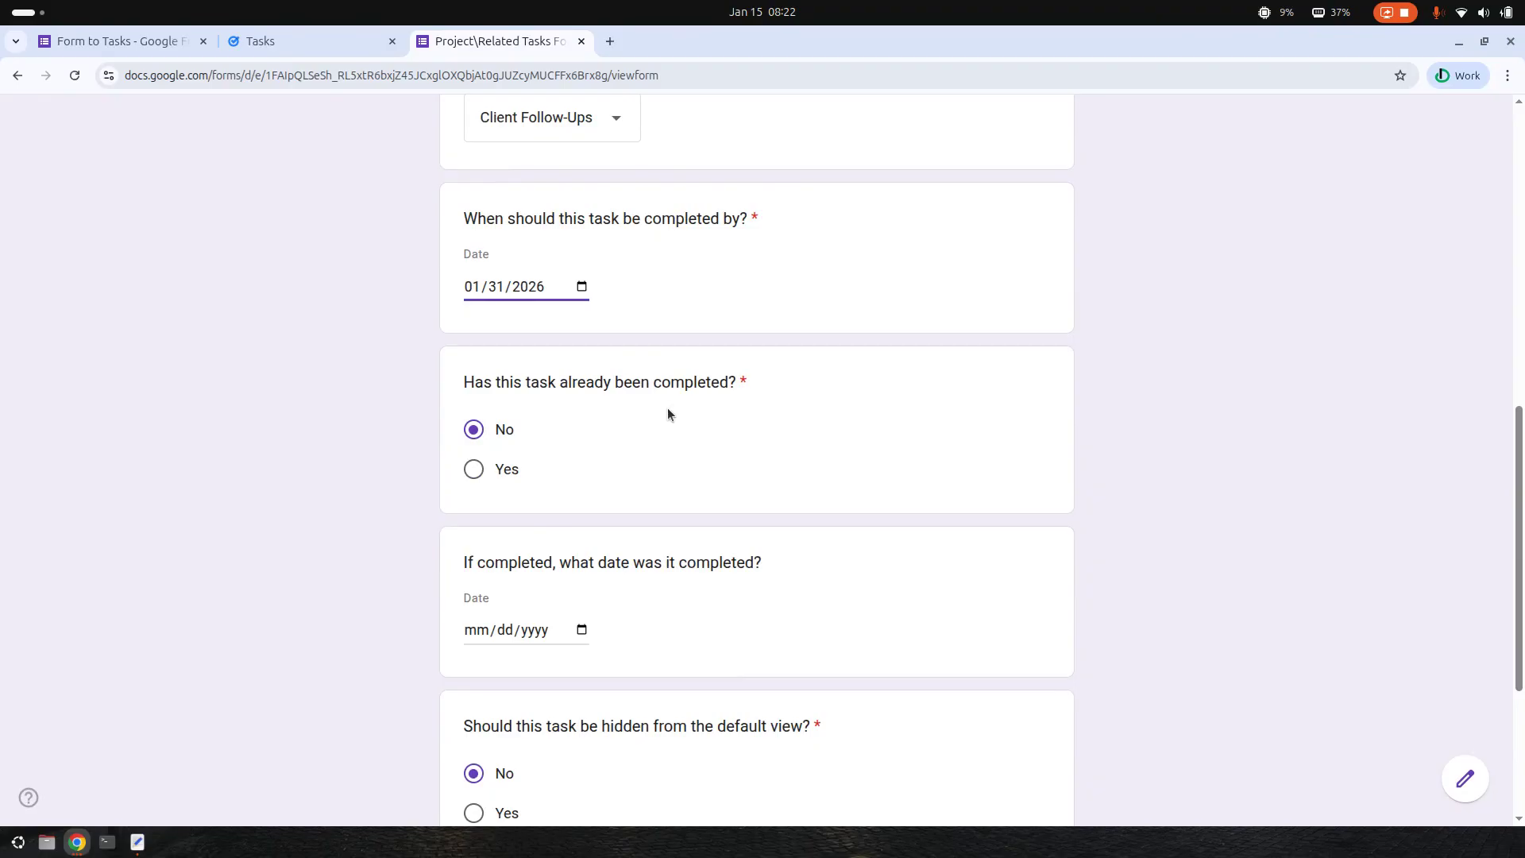
pyautogui.scroll(-3, 636, 496)
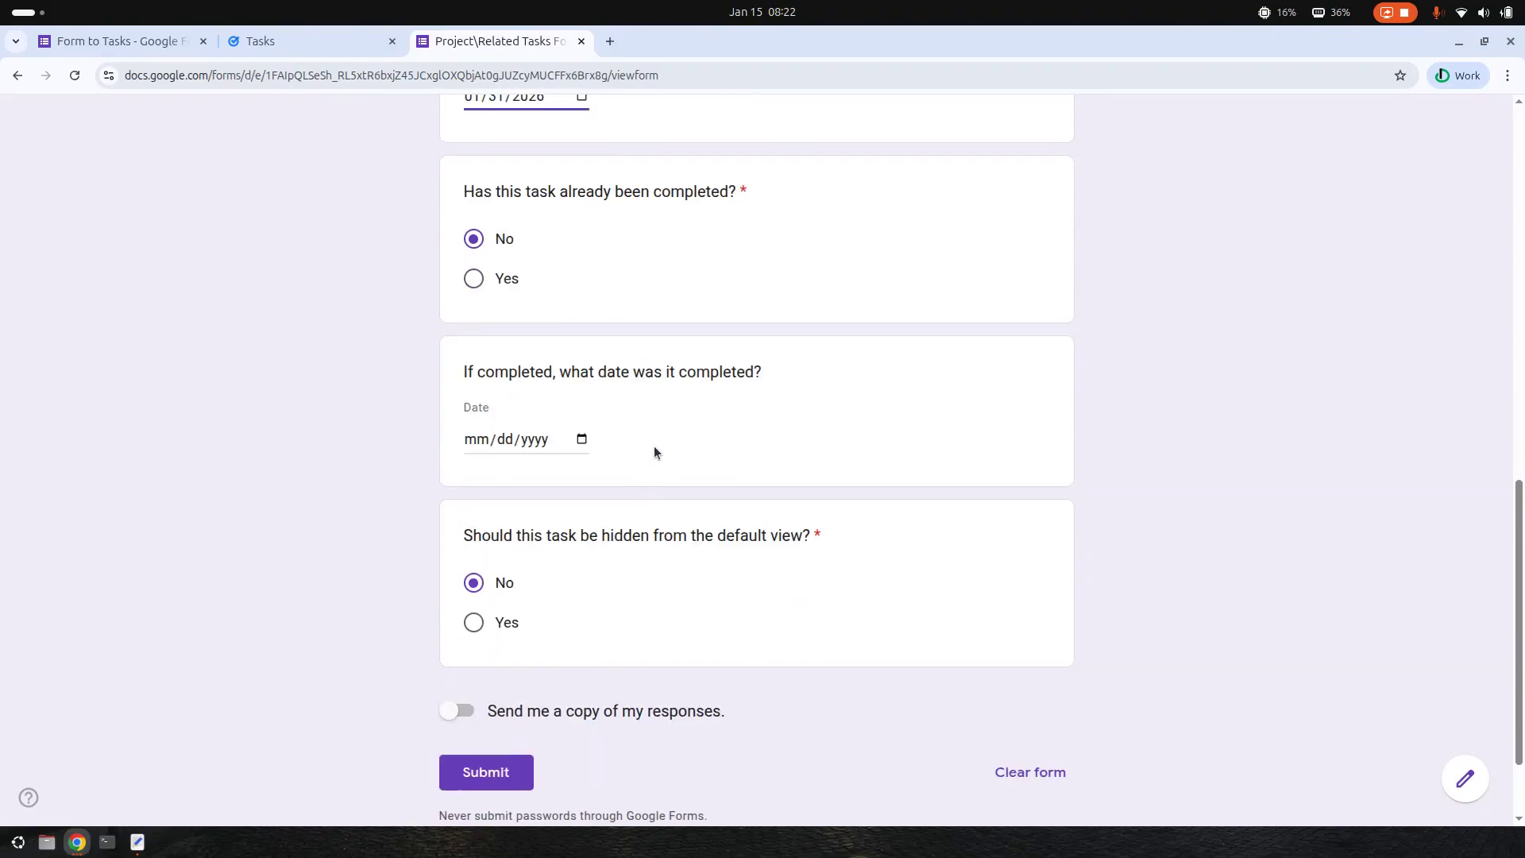
pyautogui.click(580, 439)
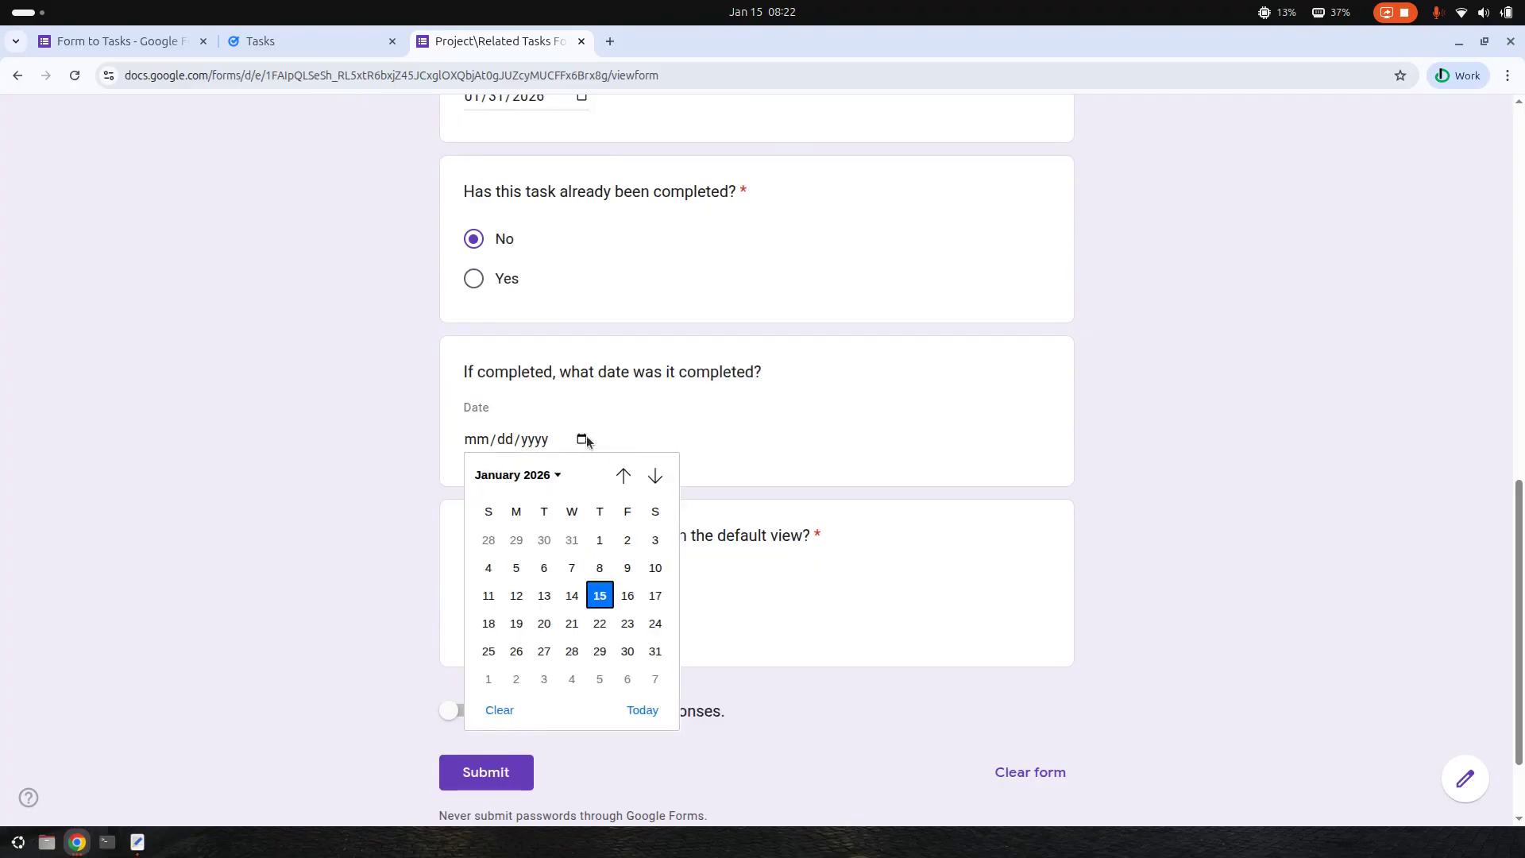
pyautogui.click(937, 499)
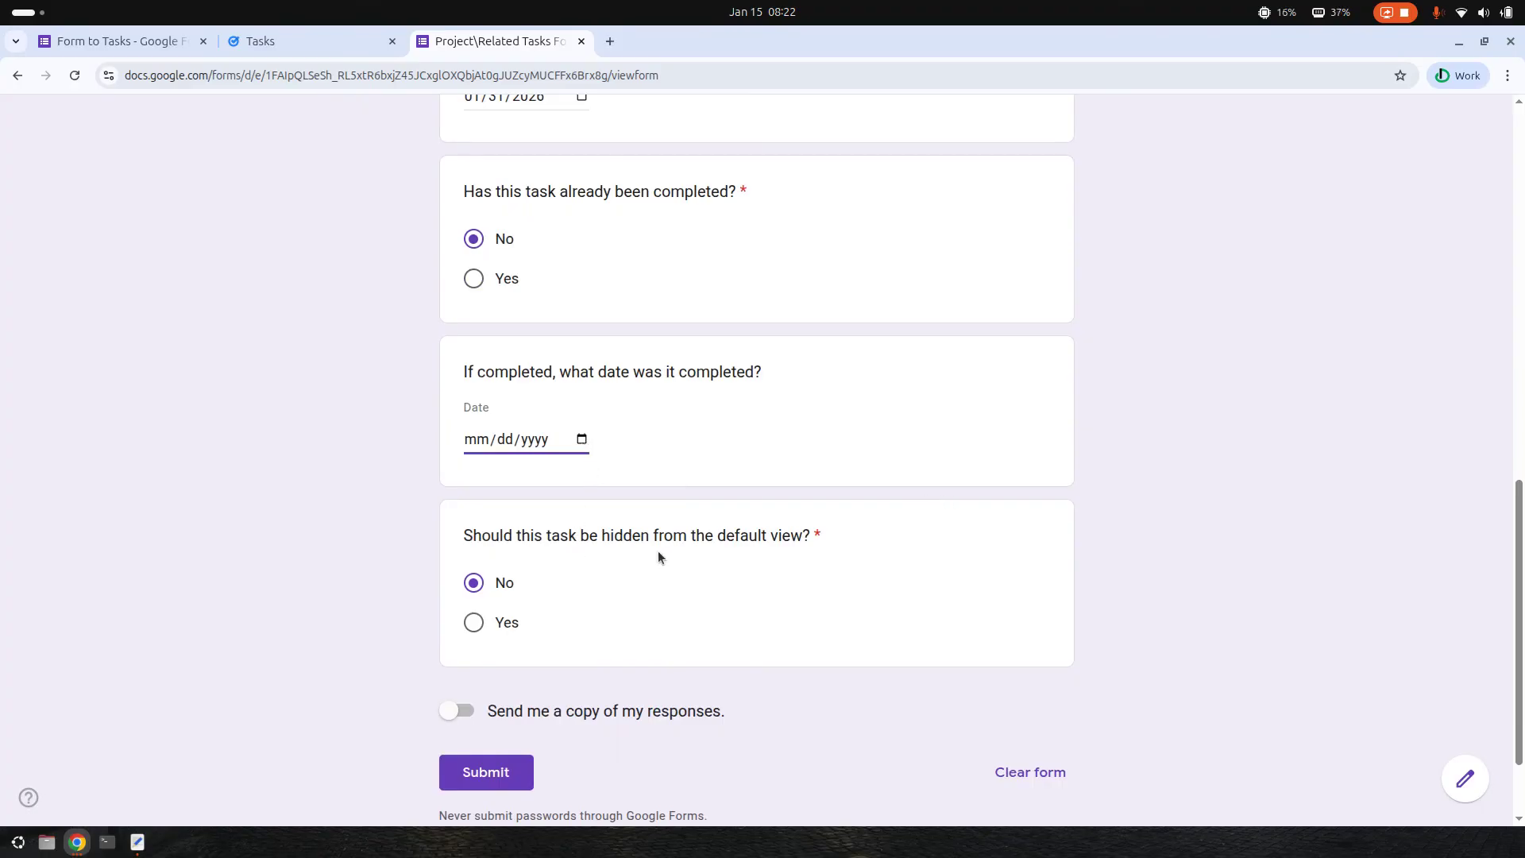
pyautogui.click(515, 591)
pyautogui.scroll(-2, 1500, 531)
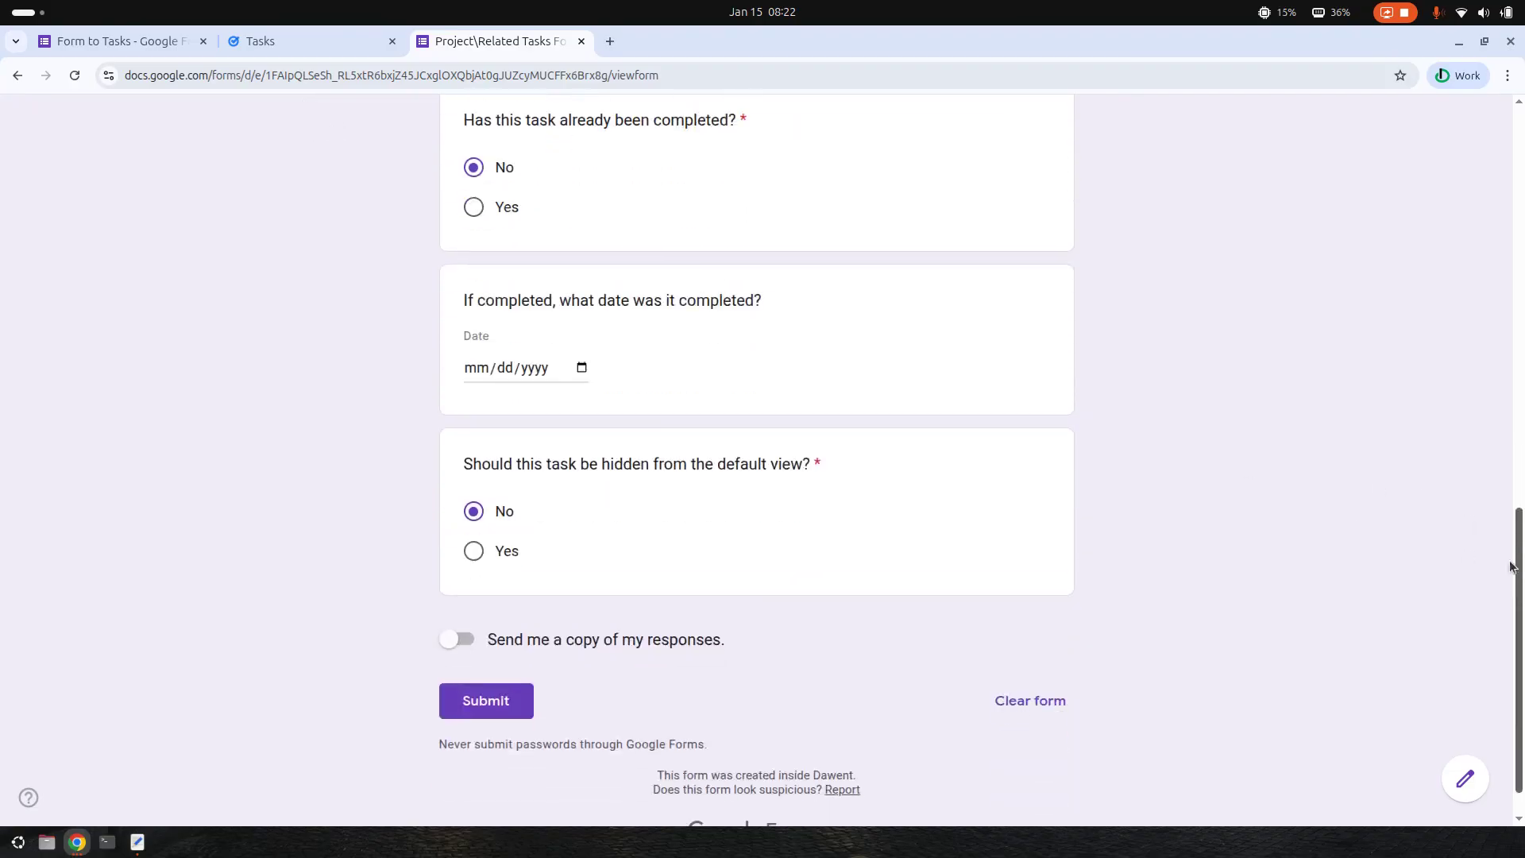
# Return to the form editor, reopen the Form to Tasks mapping configuration and collapse the Task and Task List groups of Item #1.
pyautogui.click(169, 46)
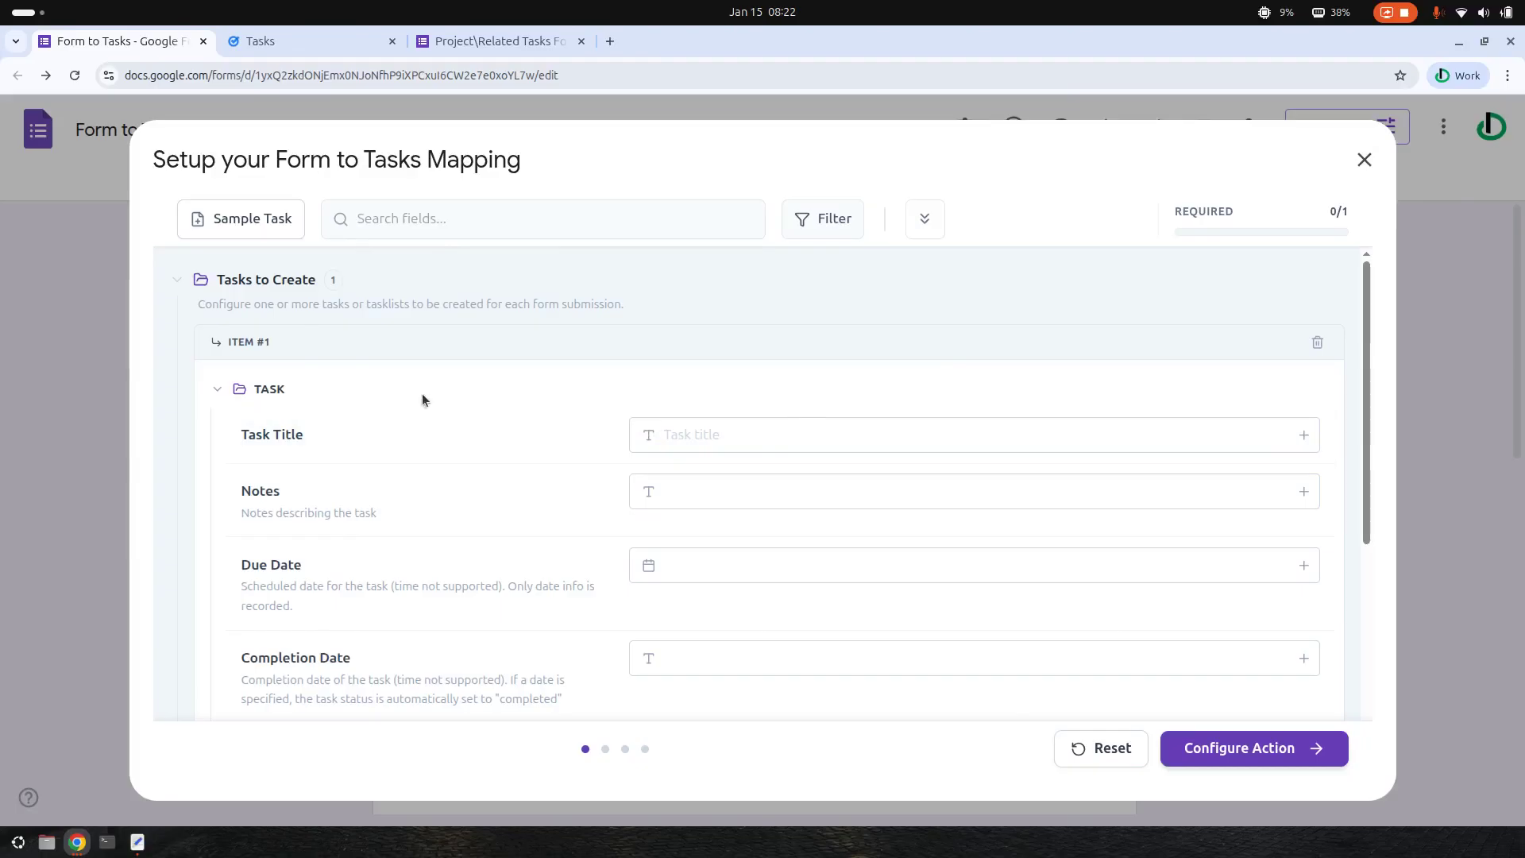
pyautogui.click(1362, 158)
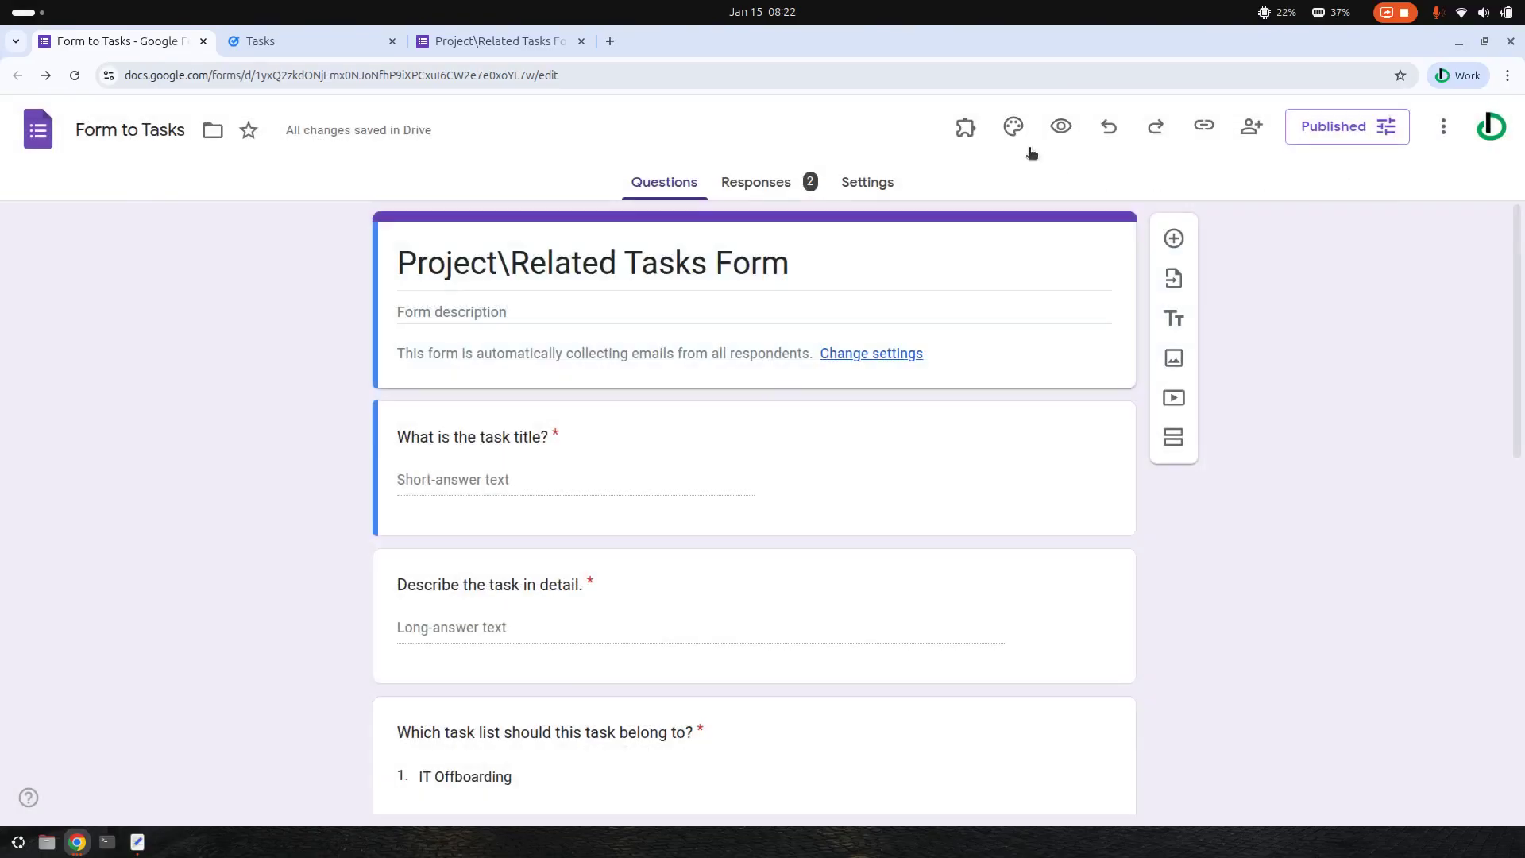
pyautogui.click(968, 129)
pyautogui.click(1008, 238)
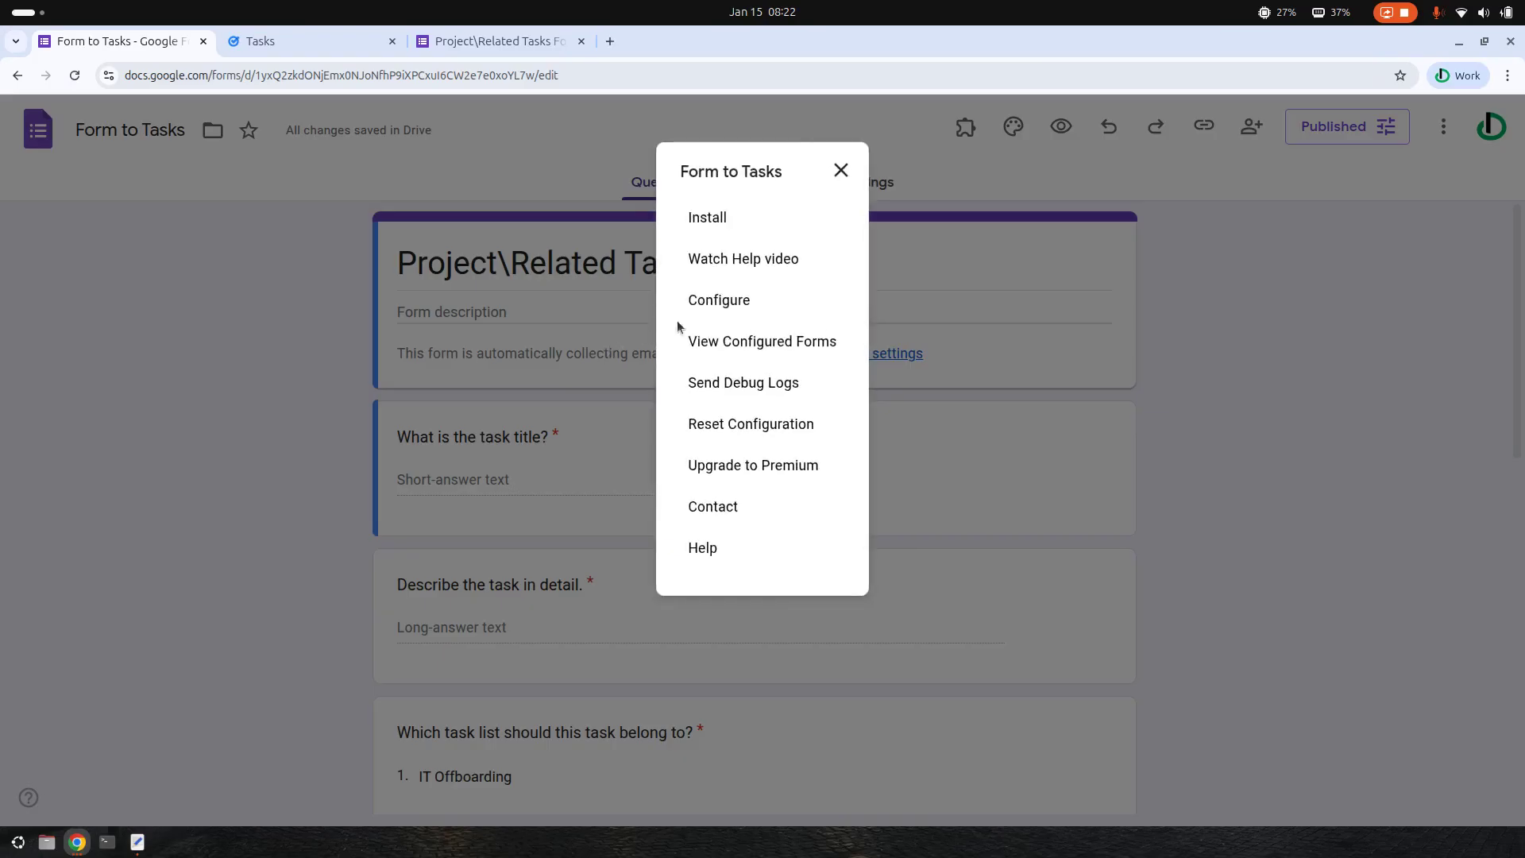
pyautogui.click(735, 305)
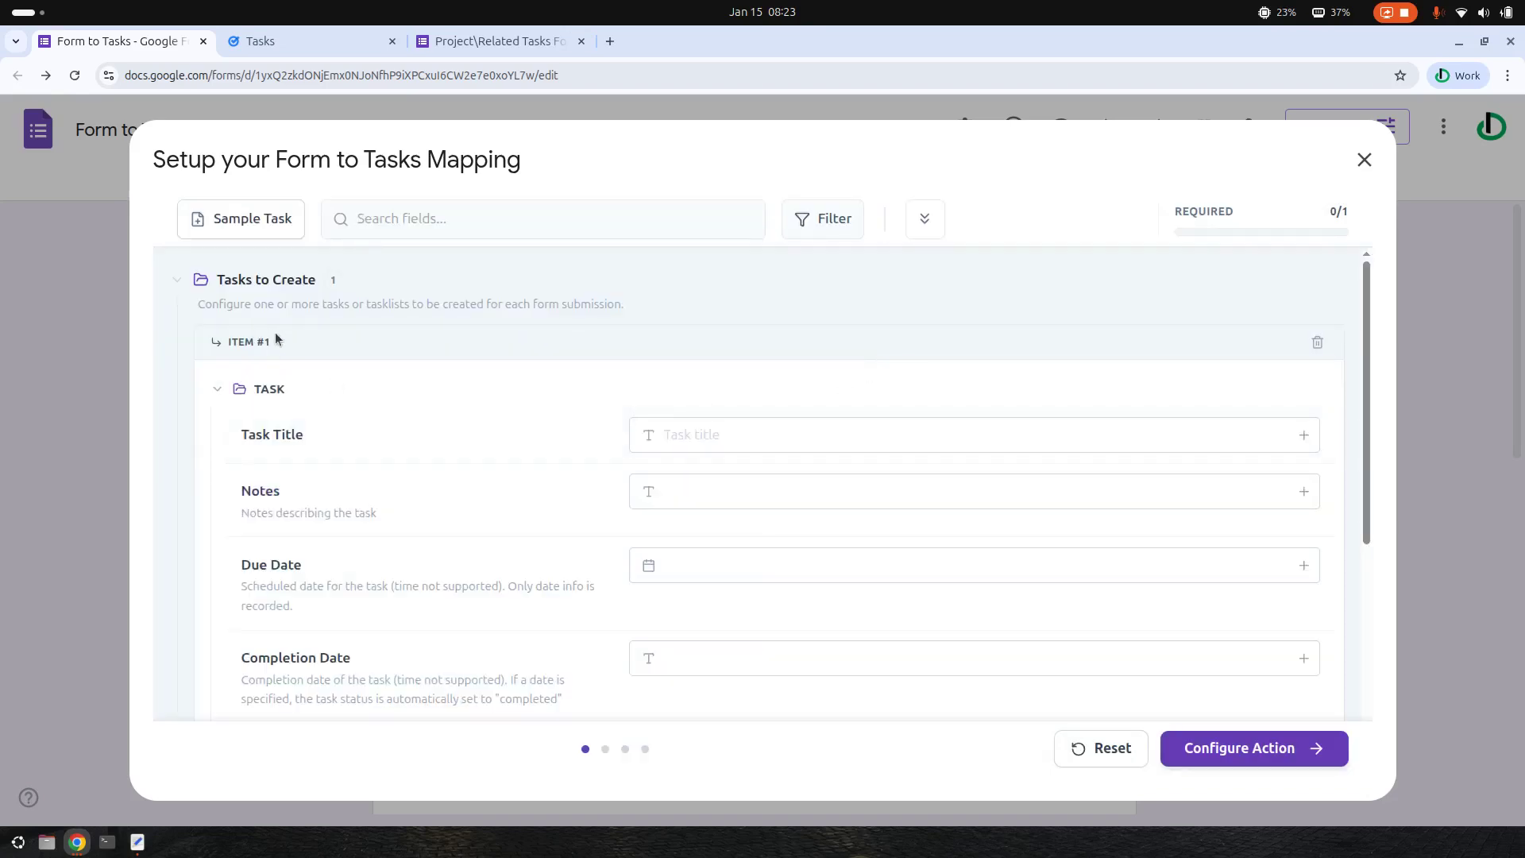
pyautogui.click(270, 389)
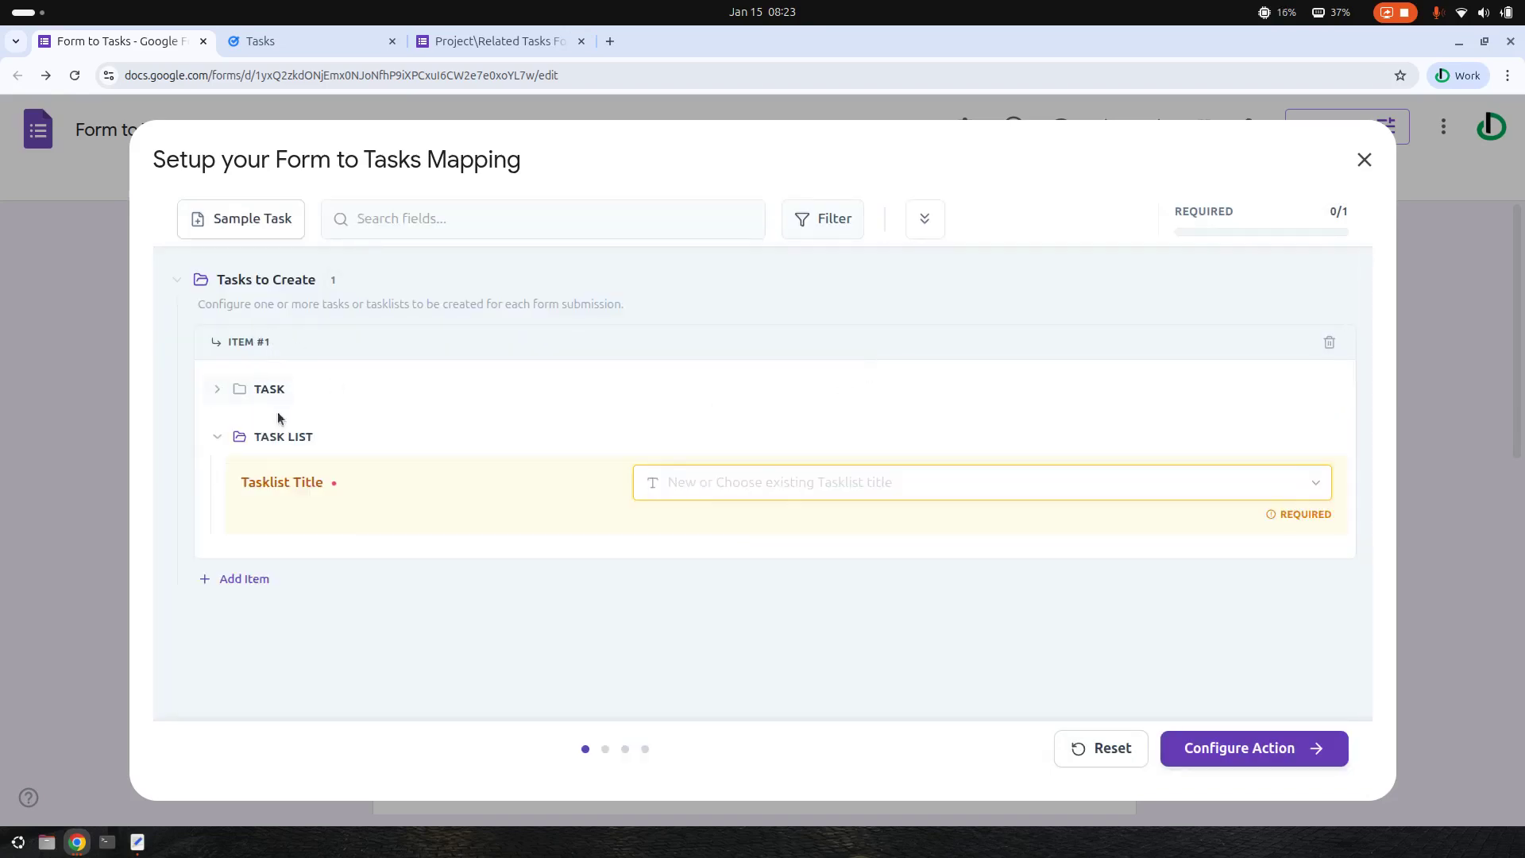
pyautogui.click(273, 439)
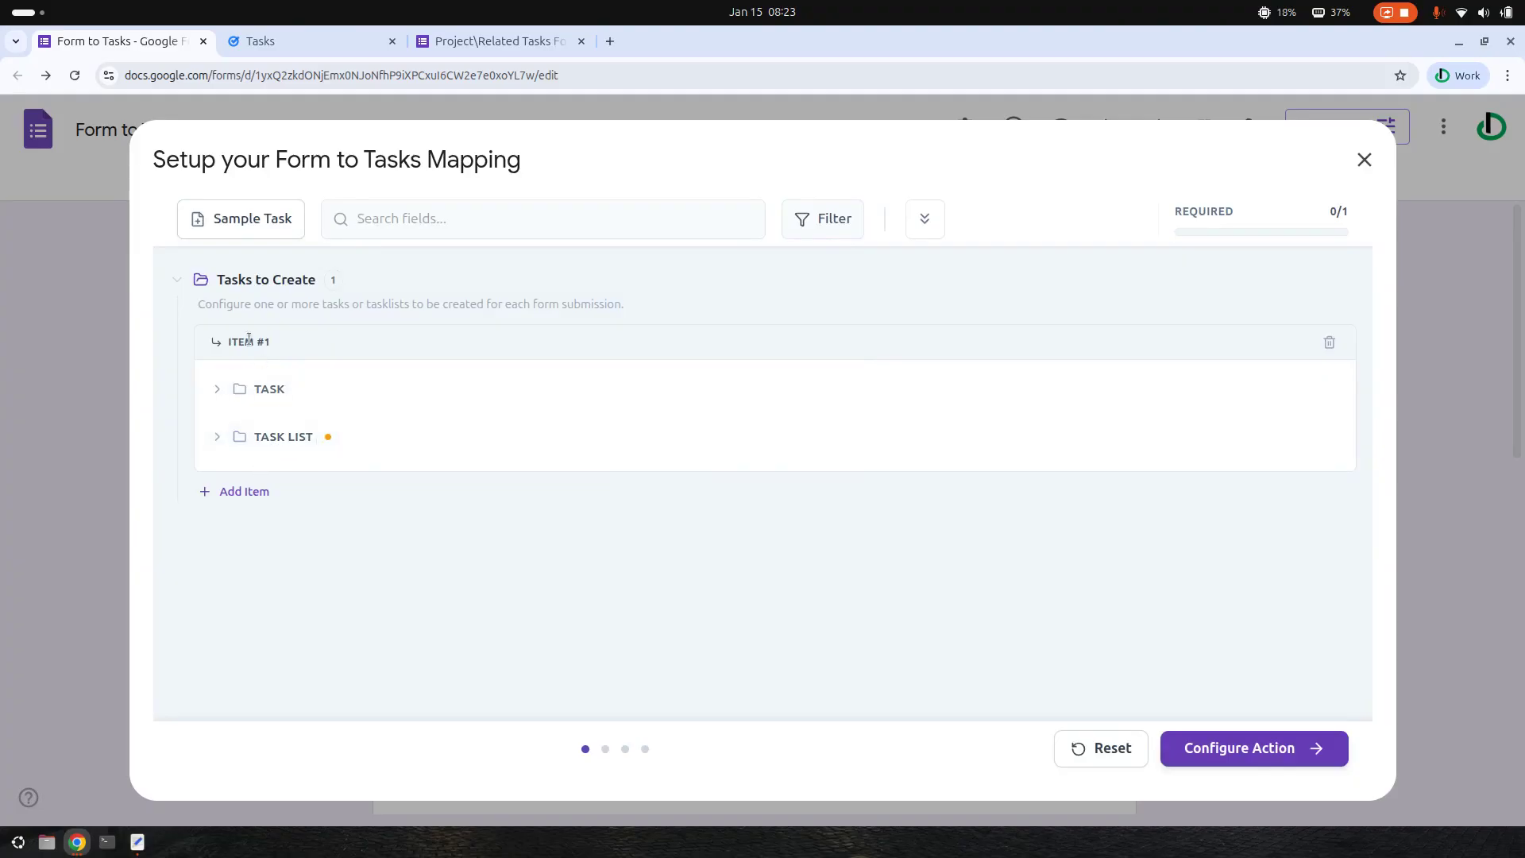
# Add two extra items under Tasks to Create and delete both again.
pyautogui.click(232, 491)
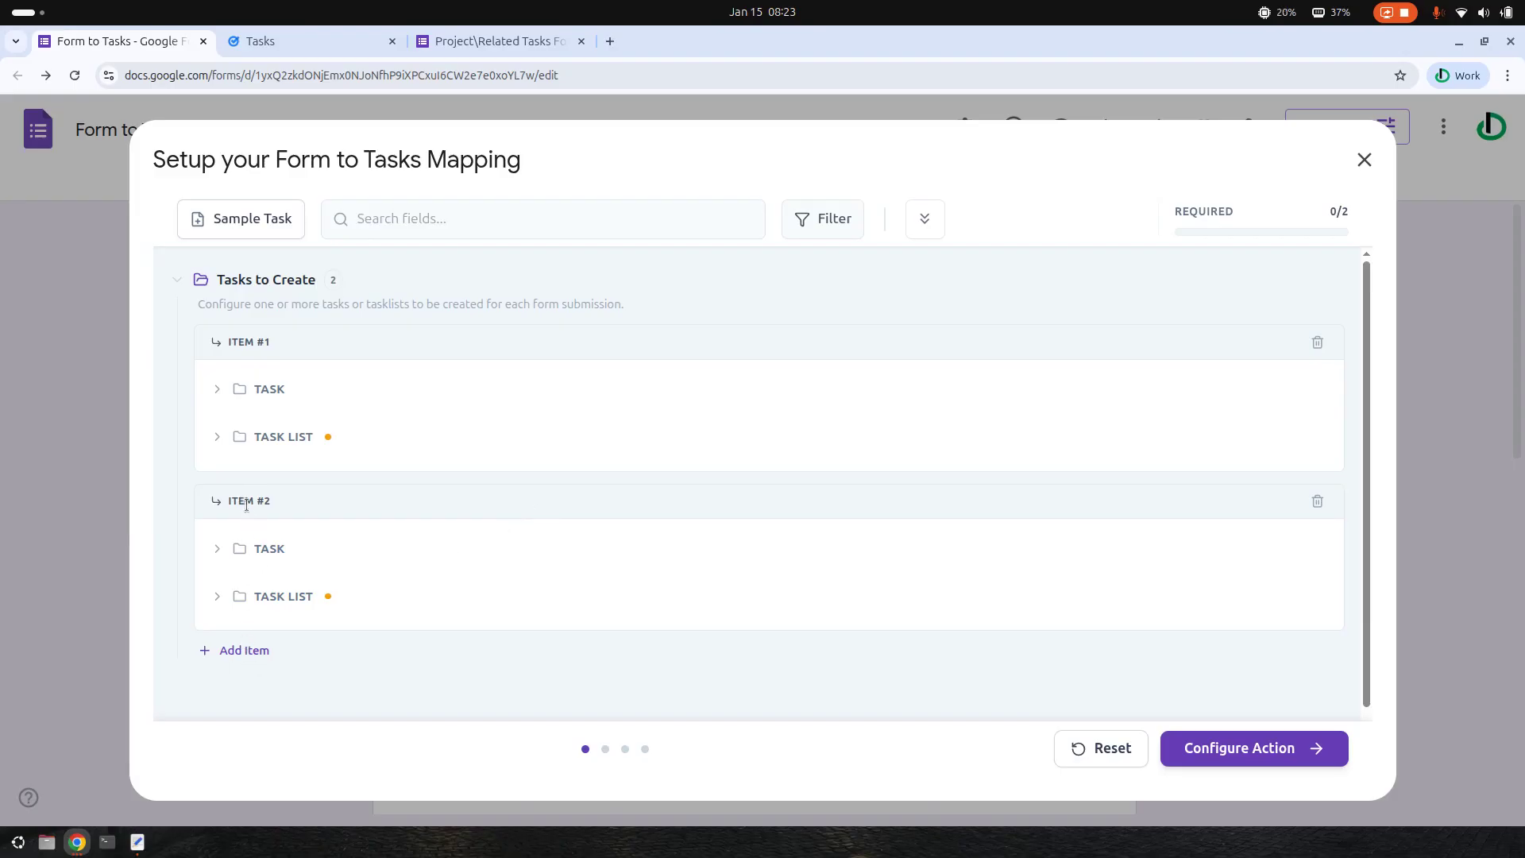
pyautogui.click(233, 658)
pyautogui.scroll(-3, 436, 634)
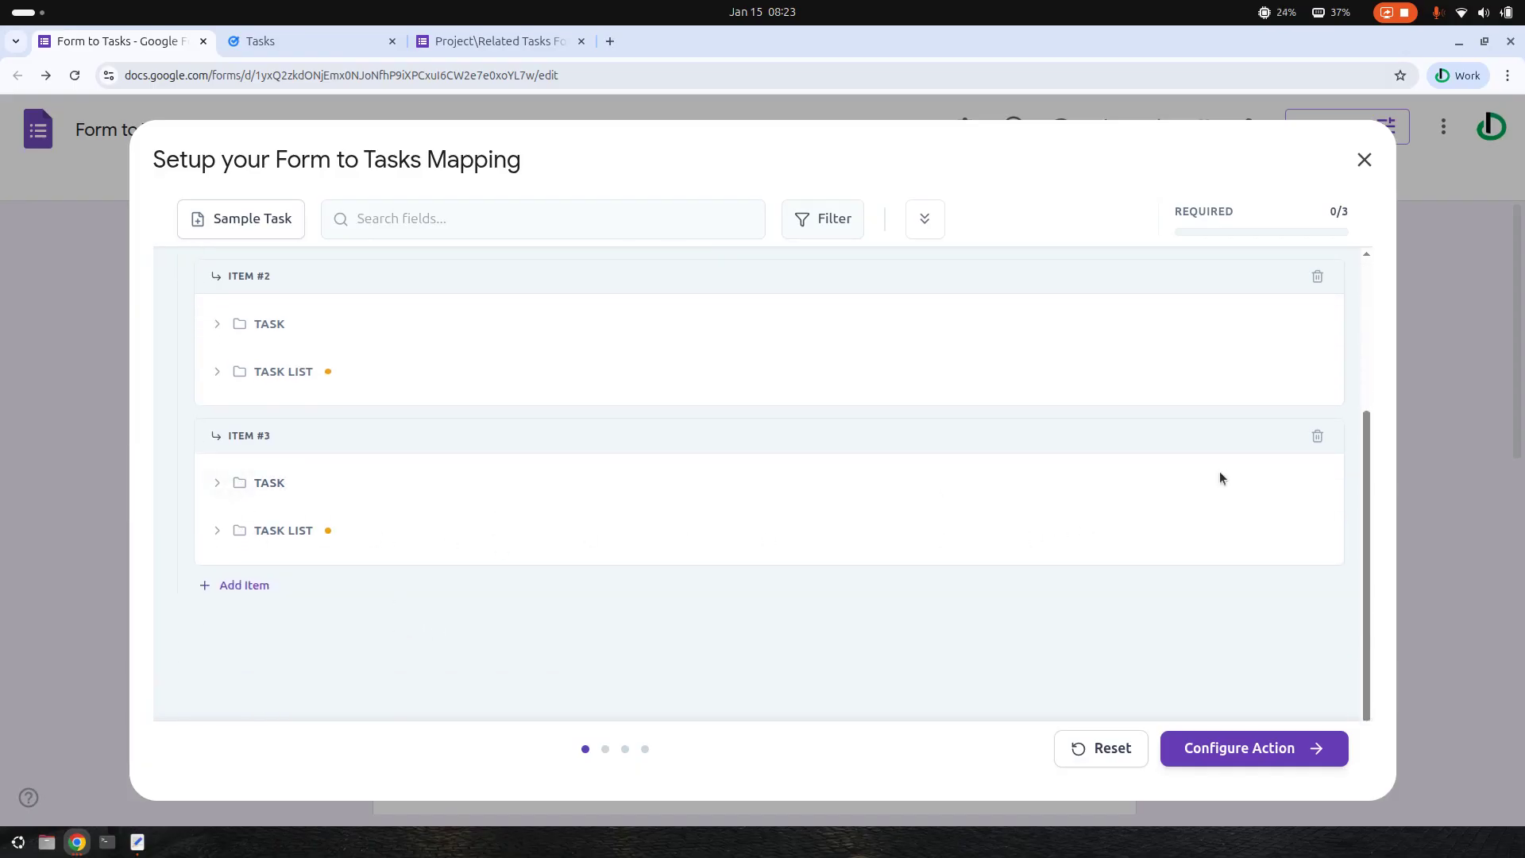
pyautogui.click(1316, 436)
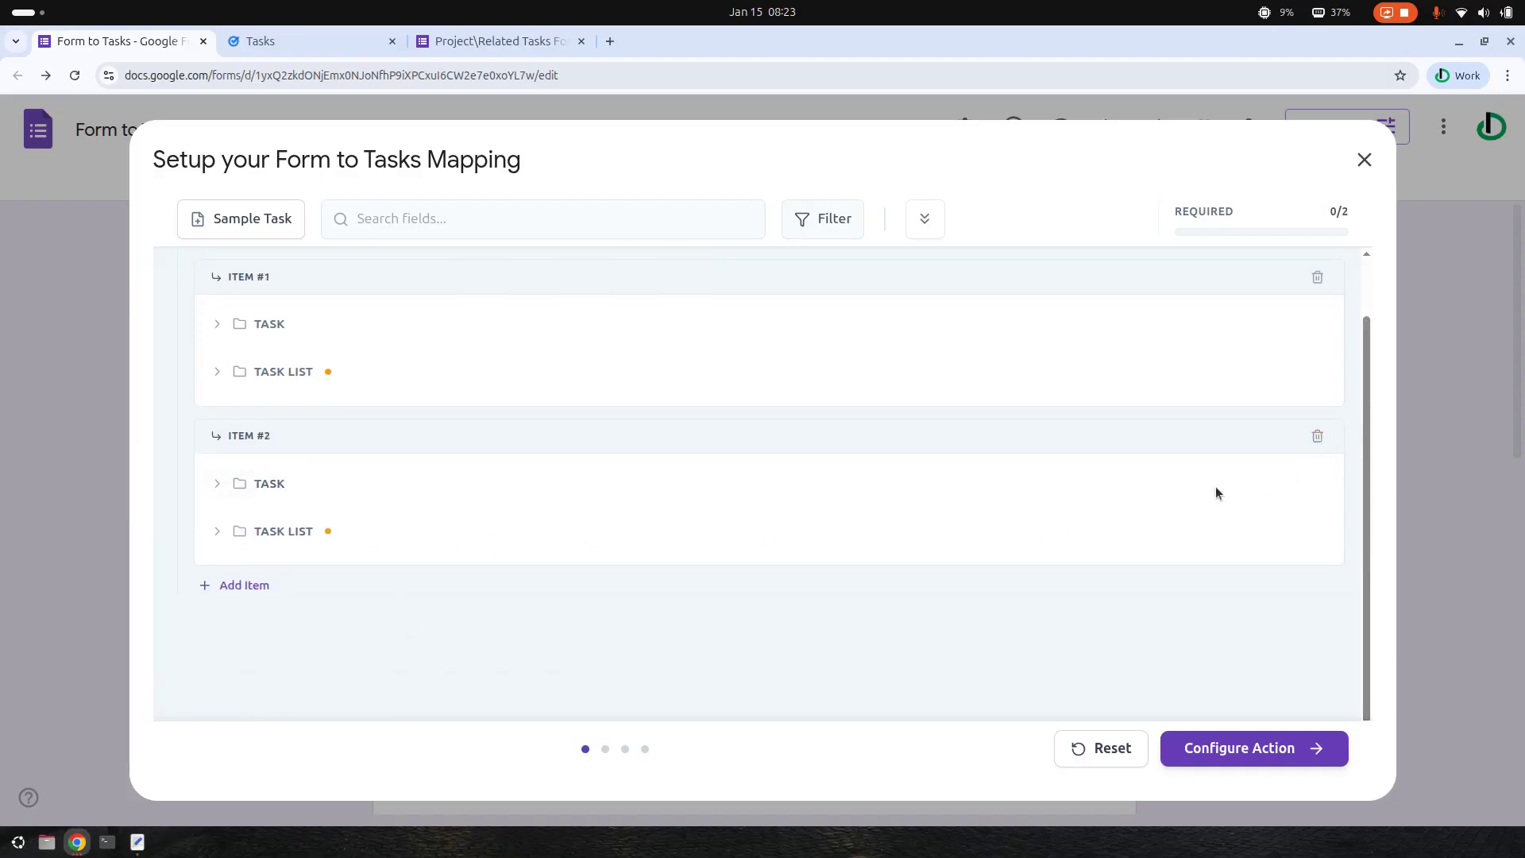
pyautogui.click(1315, 501)
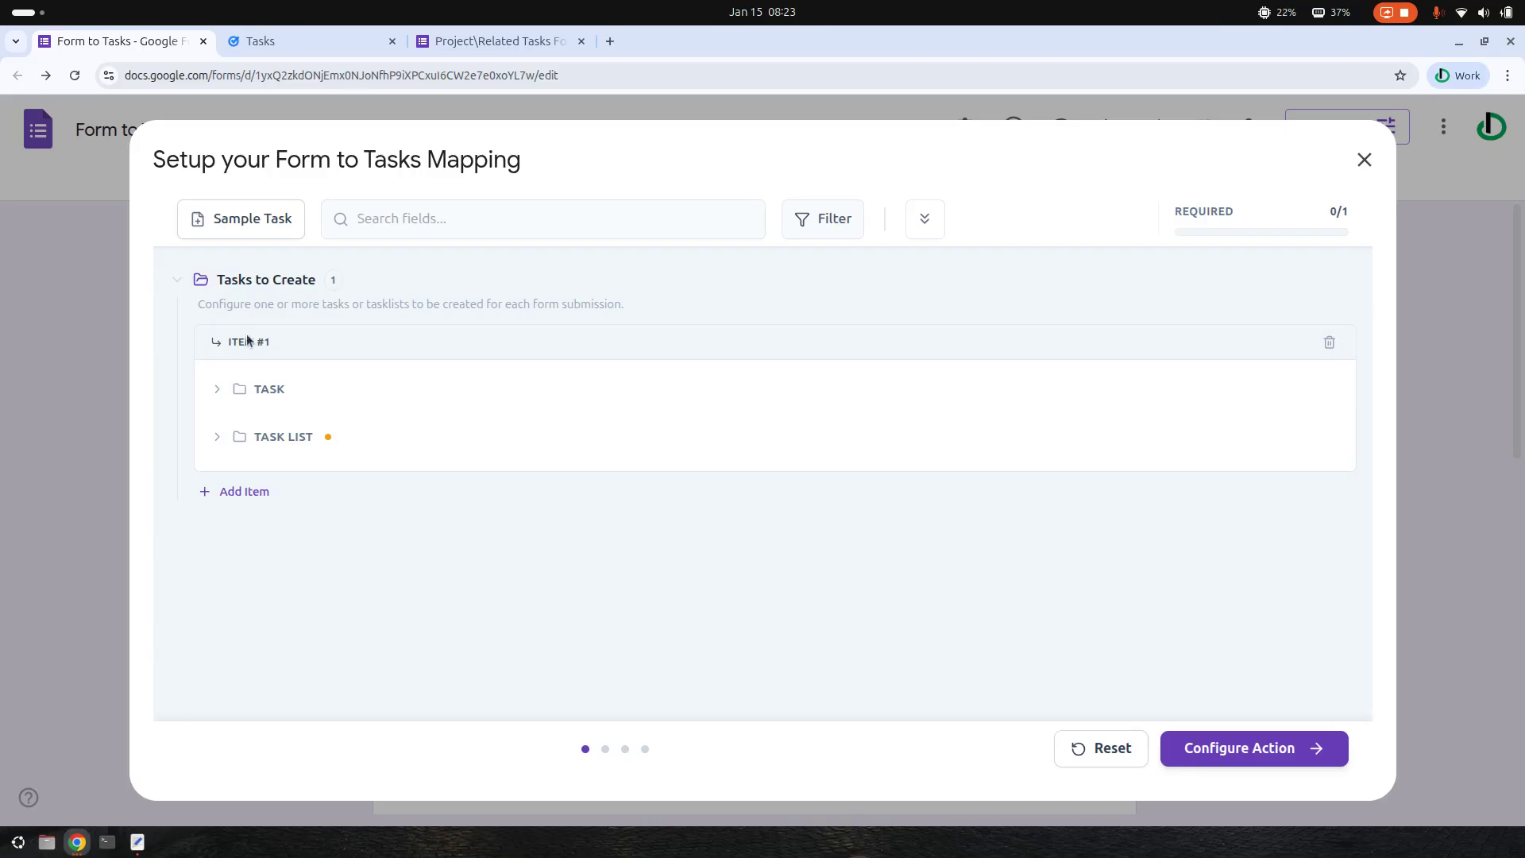
# Map the Task Title of Item #1 to the form question "What is the task title?".
pyautogui.click(270, 390)
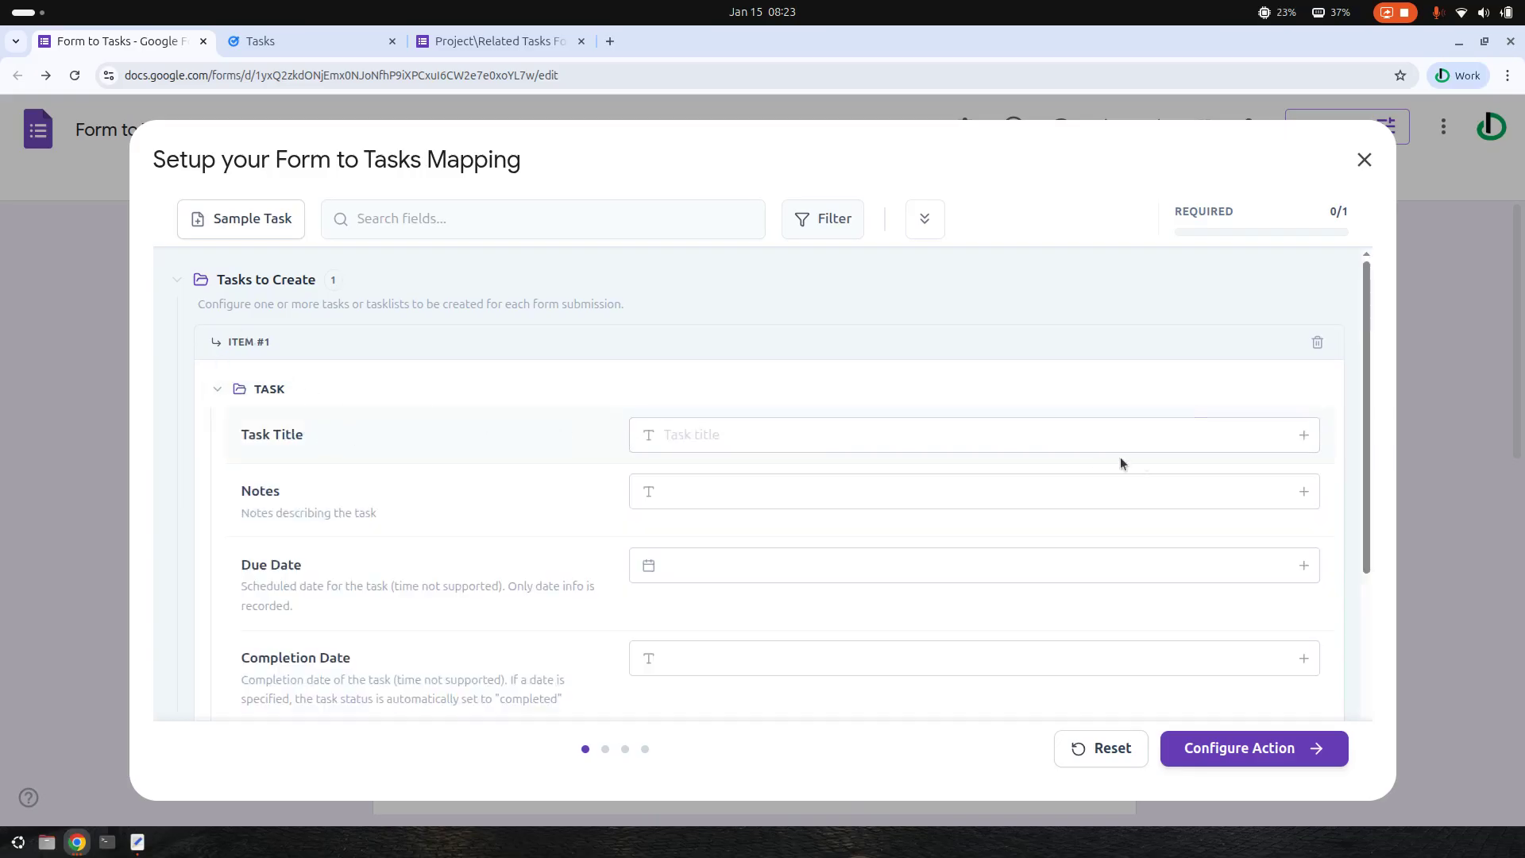
pyautogui.click(1303, 435)
pyautogui.scroll(-10, 1191, 623)
pyautogui.scroll(-3, 1175, 630)
pyautogui.scroll(8, 1166, 623)
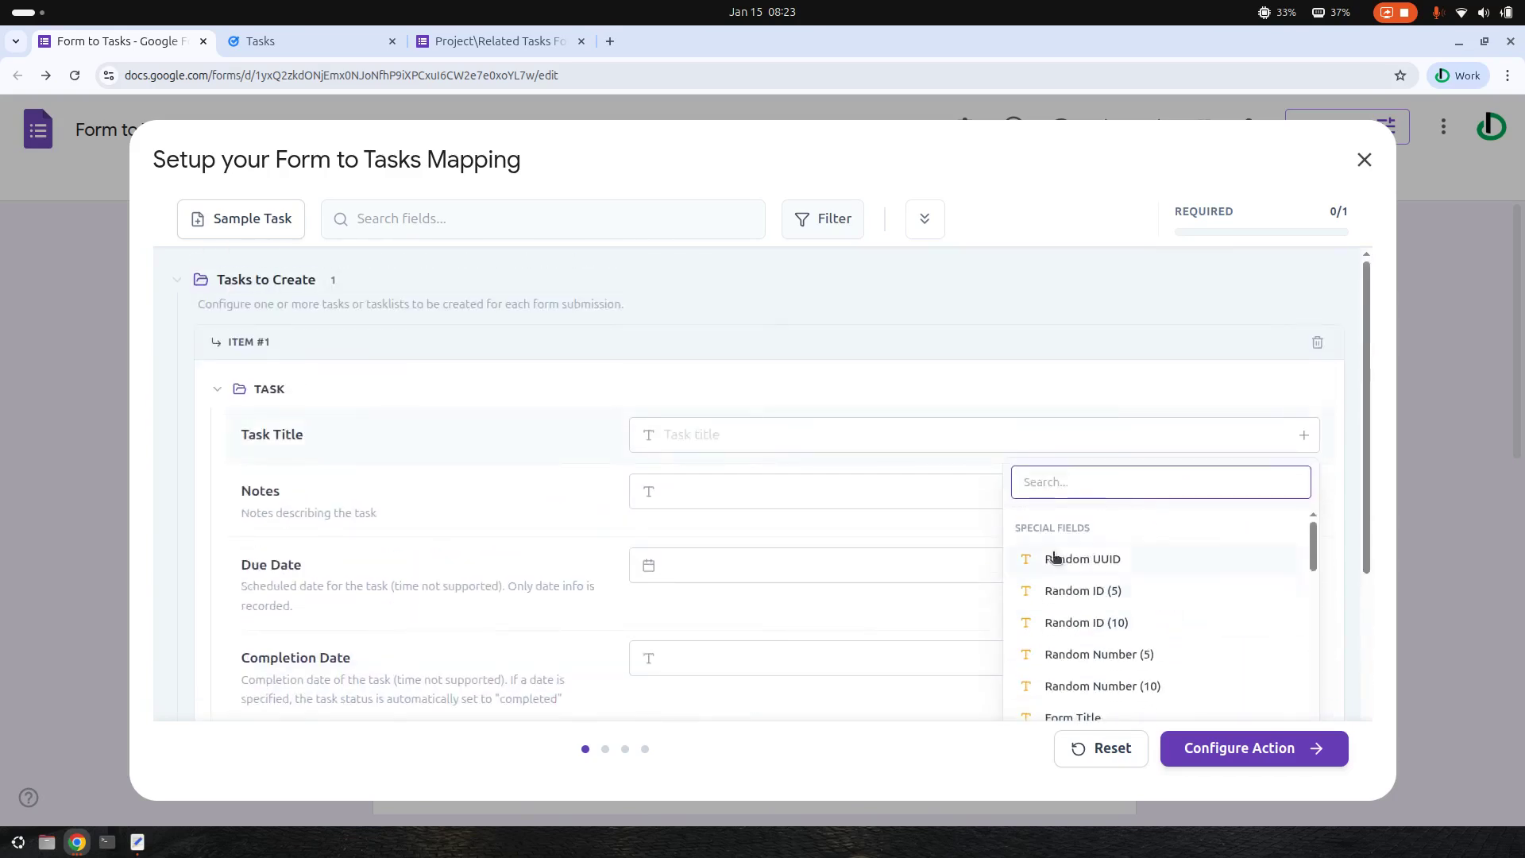
pyautogui.scroll(-5, 1153, 586)
pyautogui.scroll(-5, 1160, 599)
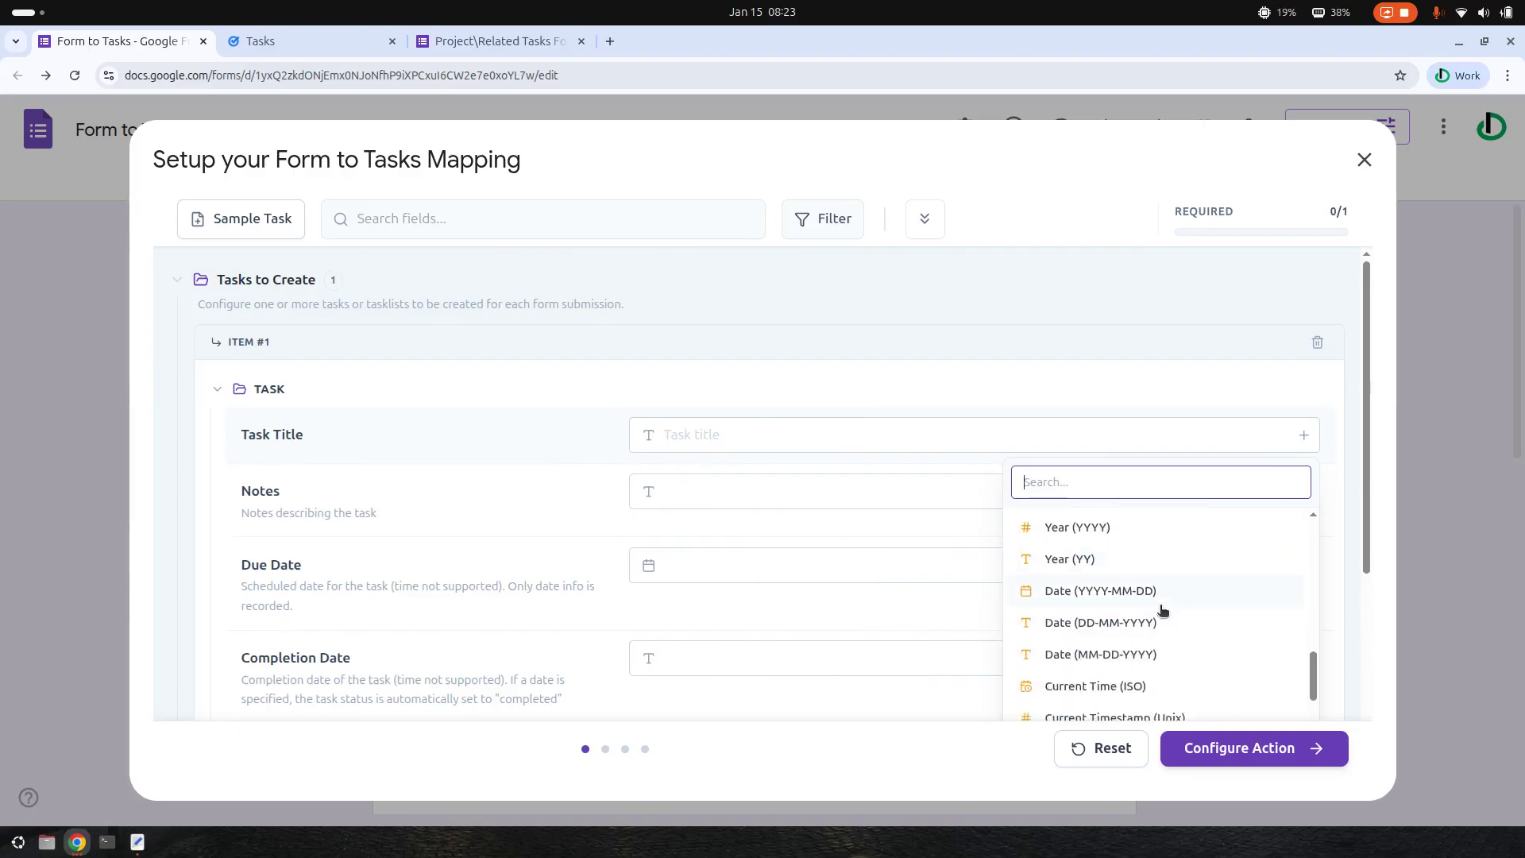
pyautogui.scroll(-3, 1161, 608)
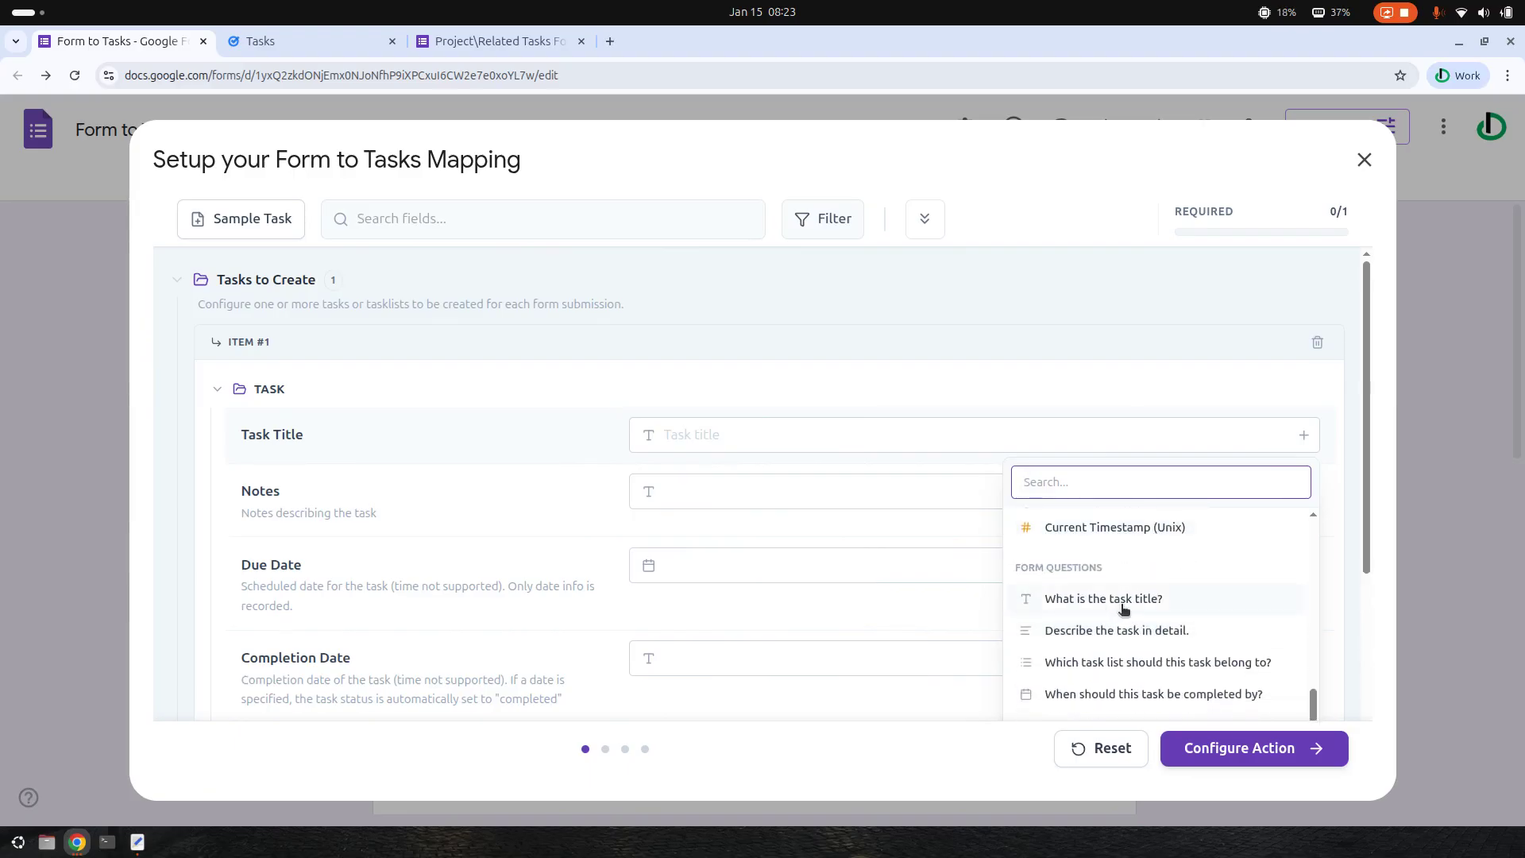
pyautogui.click(1120, 609)
# Map the task's Notes to the form question "Describe the task in detail.".
pyautogui.click(1303, 491)
pyautogui.scroll(-8, 1143, 635)
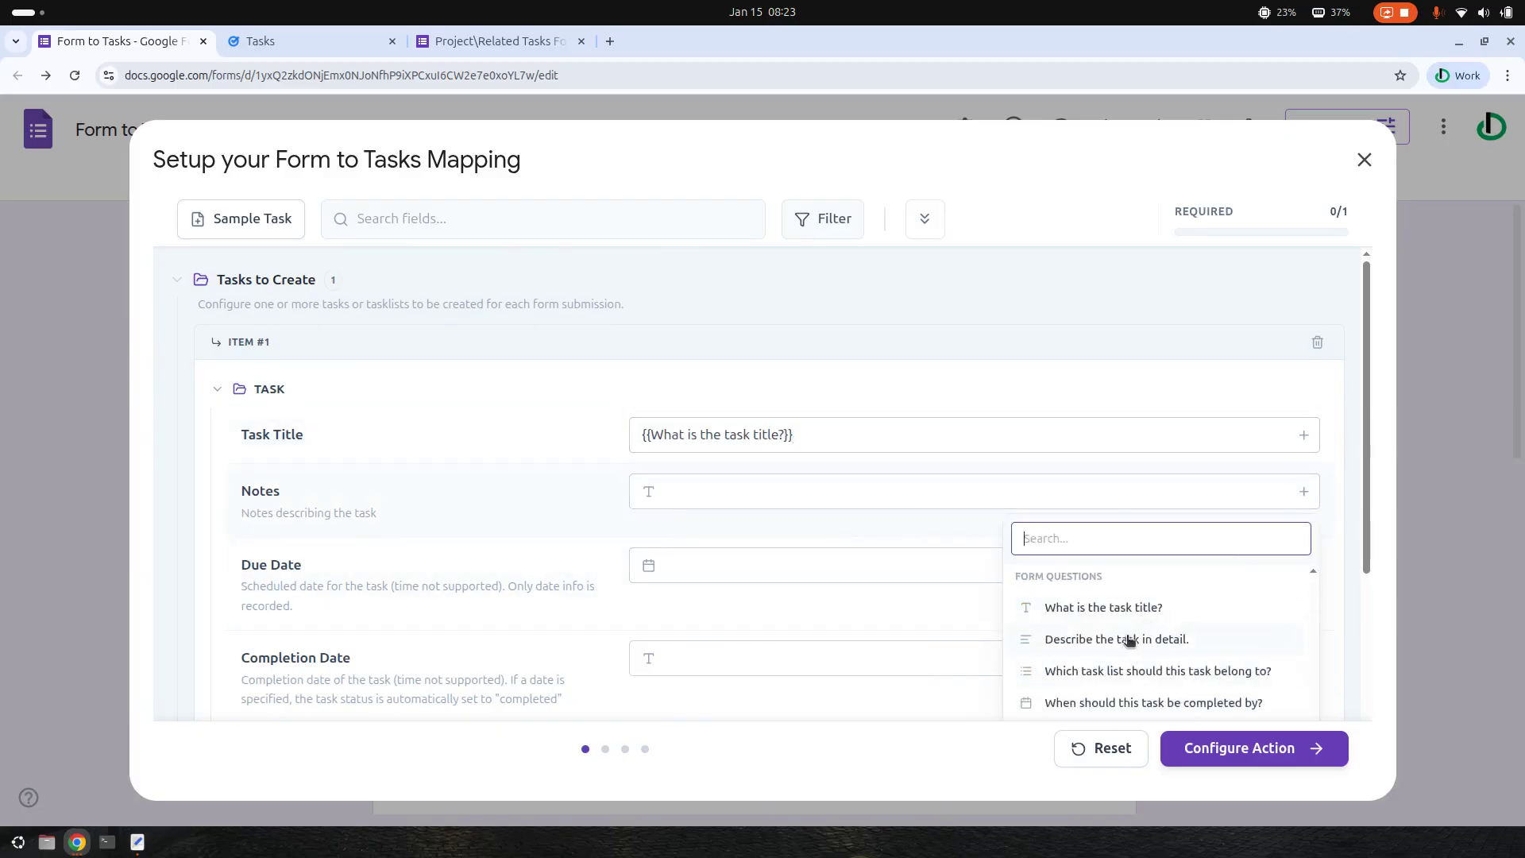
pyautogui.click(1129, 641)
# Map the task's Due Date to the form question "When should this task be completed by?".
pyautogui.scroll(-1, 1032, 574)
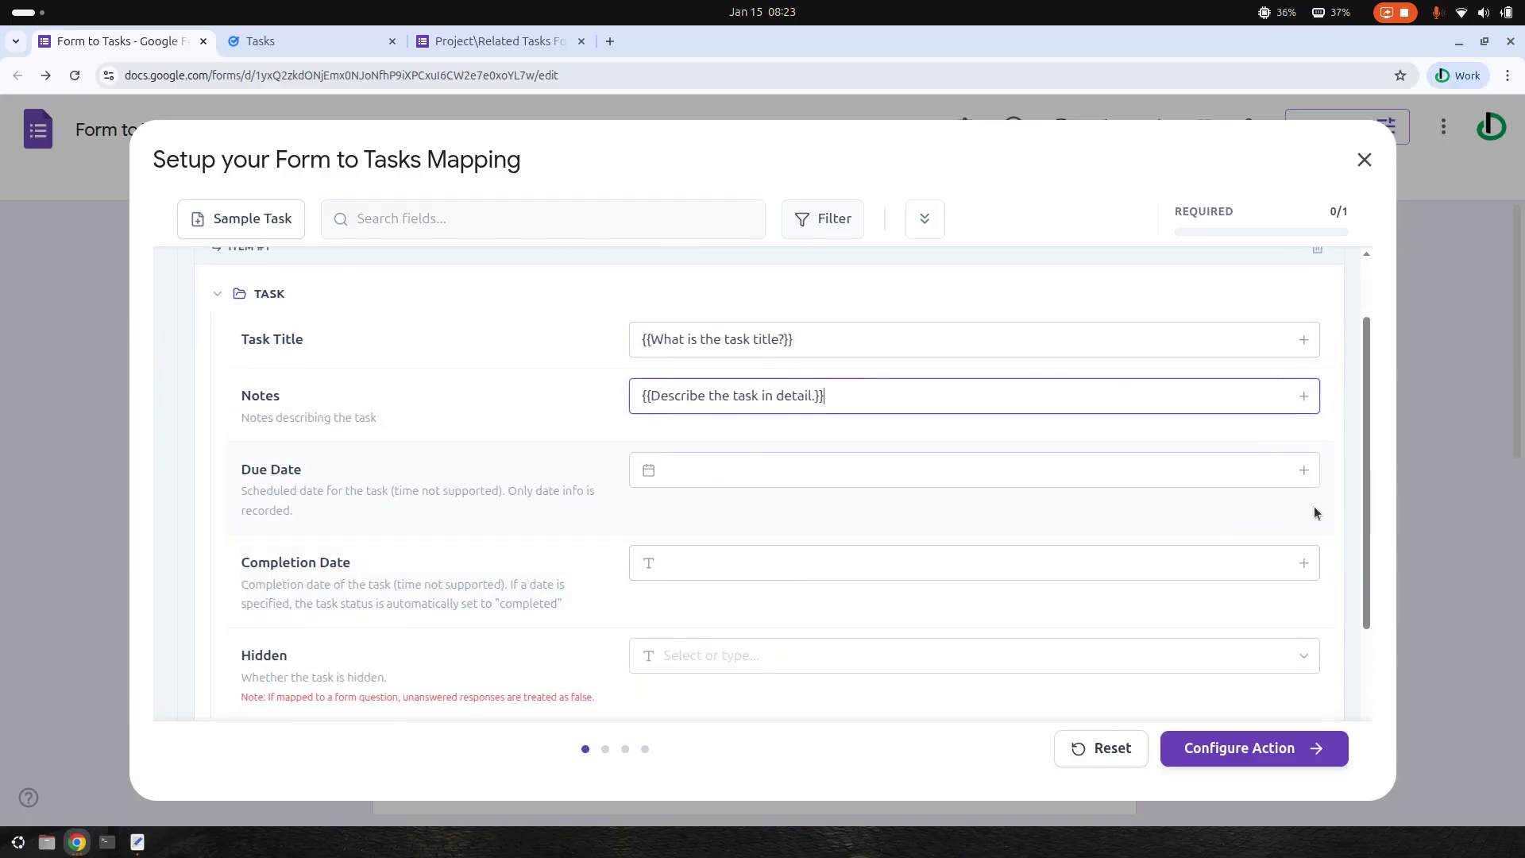
pyautogui.click(1301, 478)
pyautogui.scroll(-8, 1207, 604)
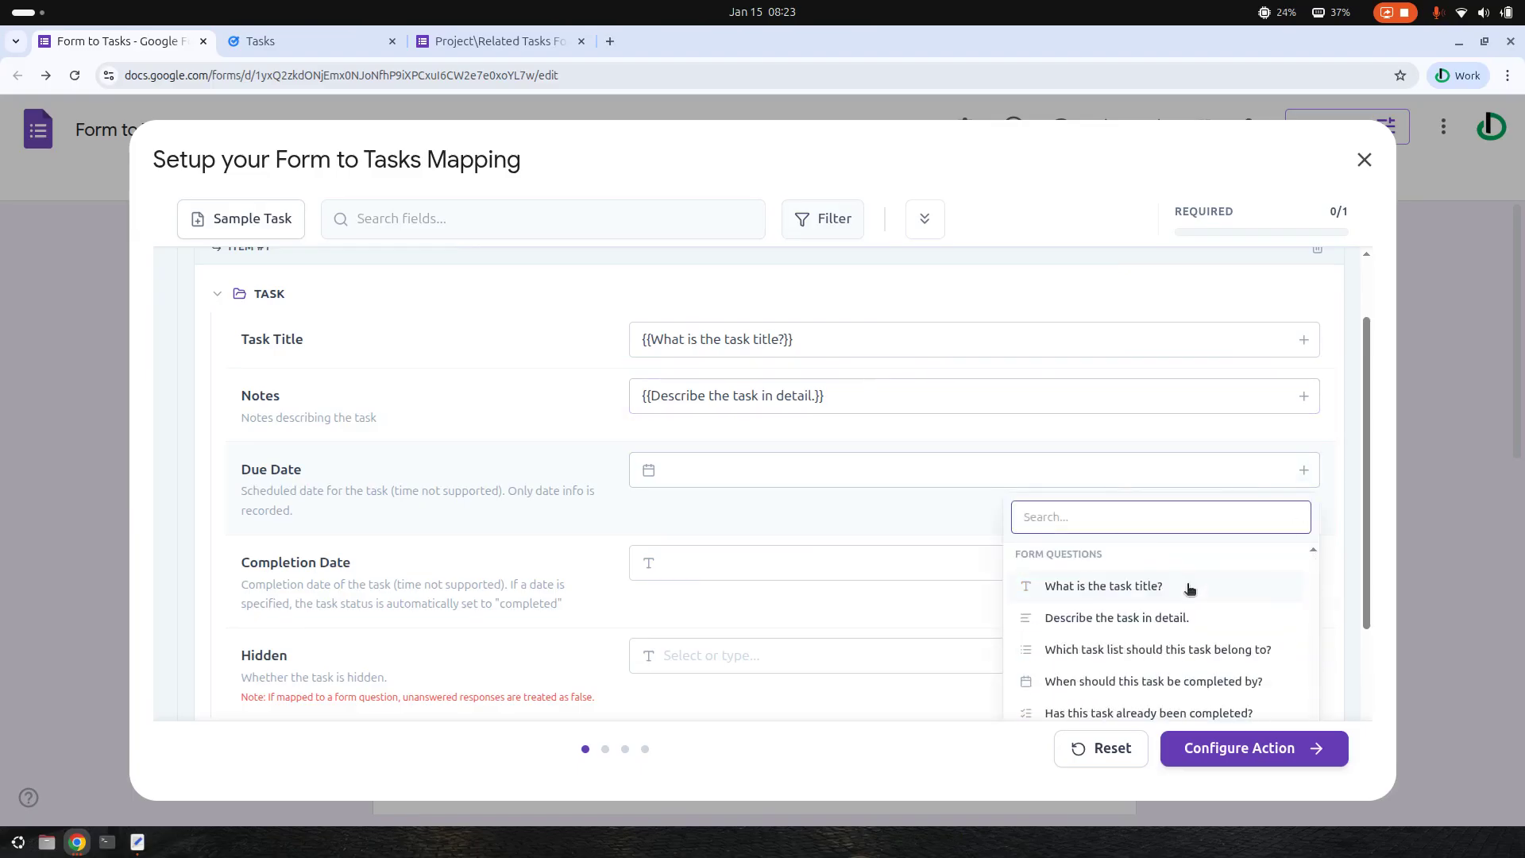
pyautogui.scroll(-3, 1232, 657)
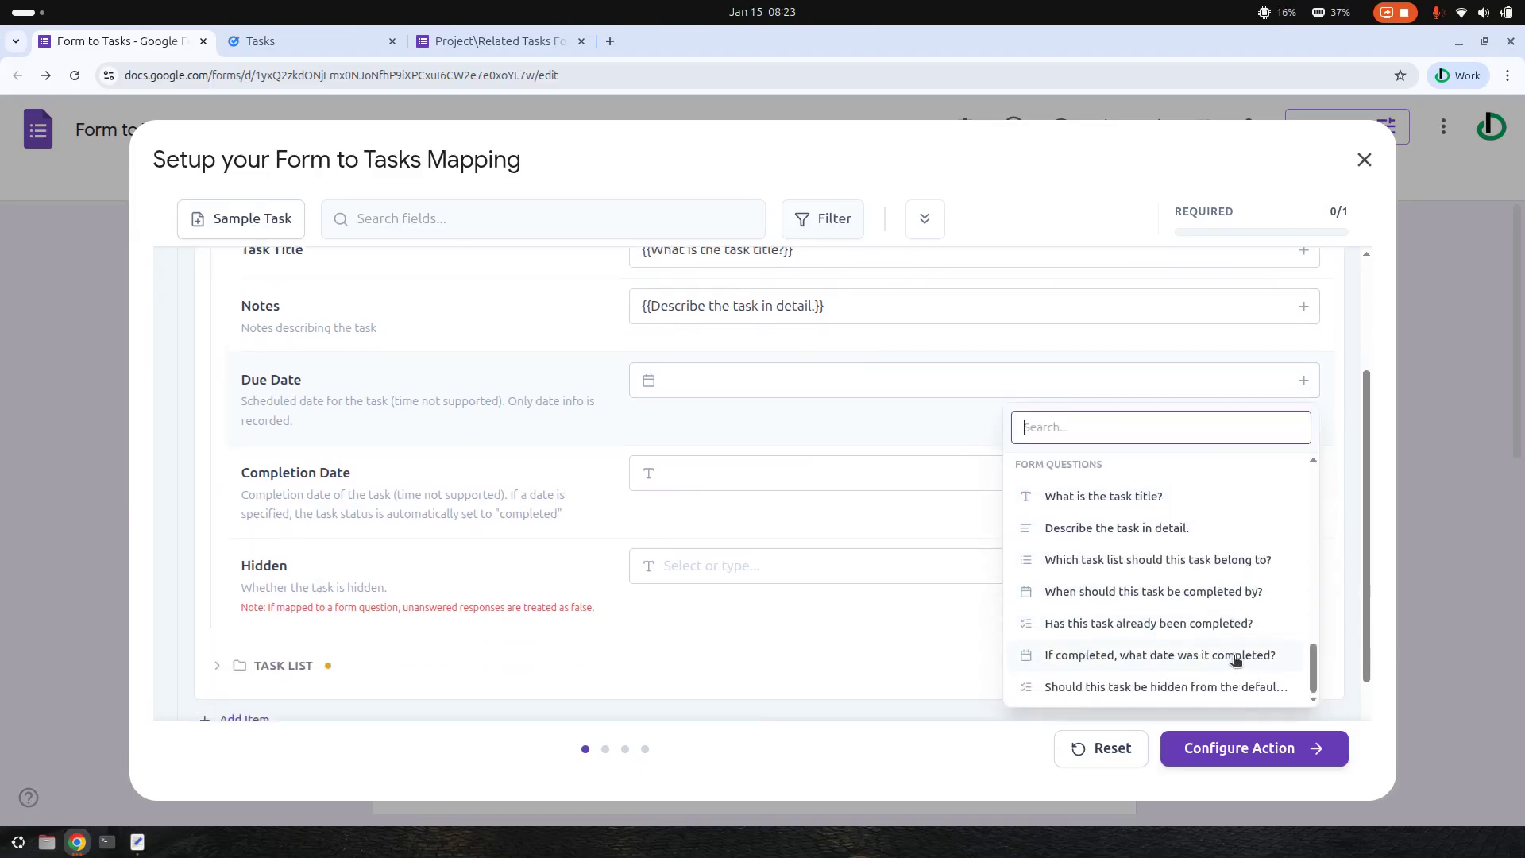
pyautogui.click(1144, 588)
# Map the Completion Date to the form question "If completed, what date was it completed?".
pyautogui.click(1303, 467)
pyautogui.scroll(-10, 1188, 587)
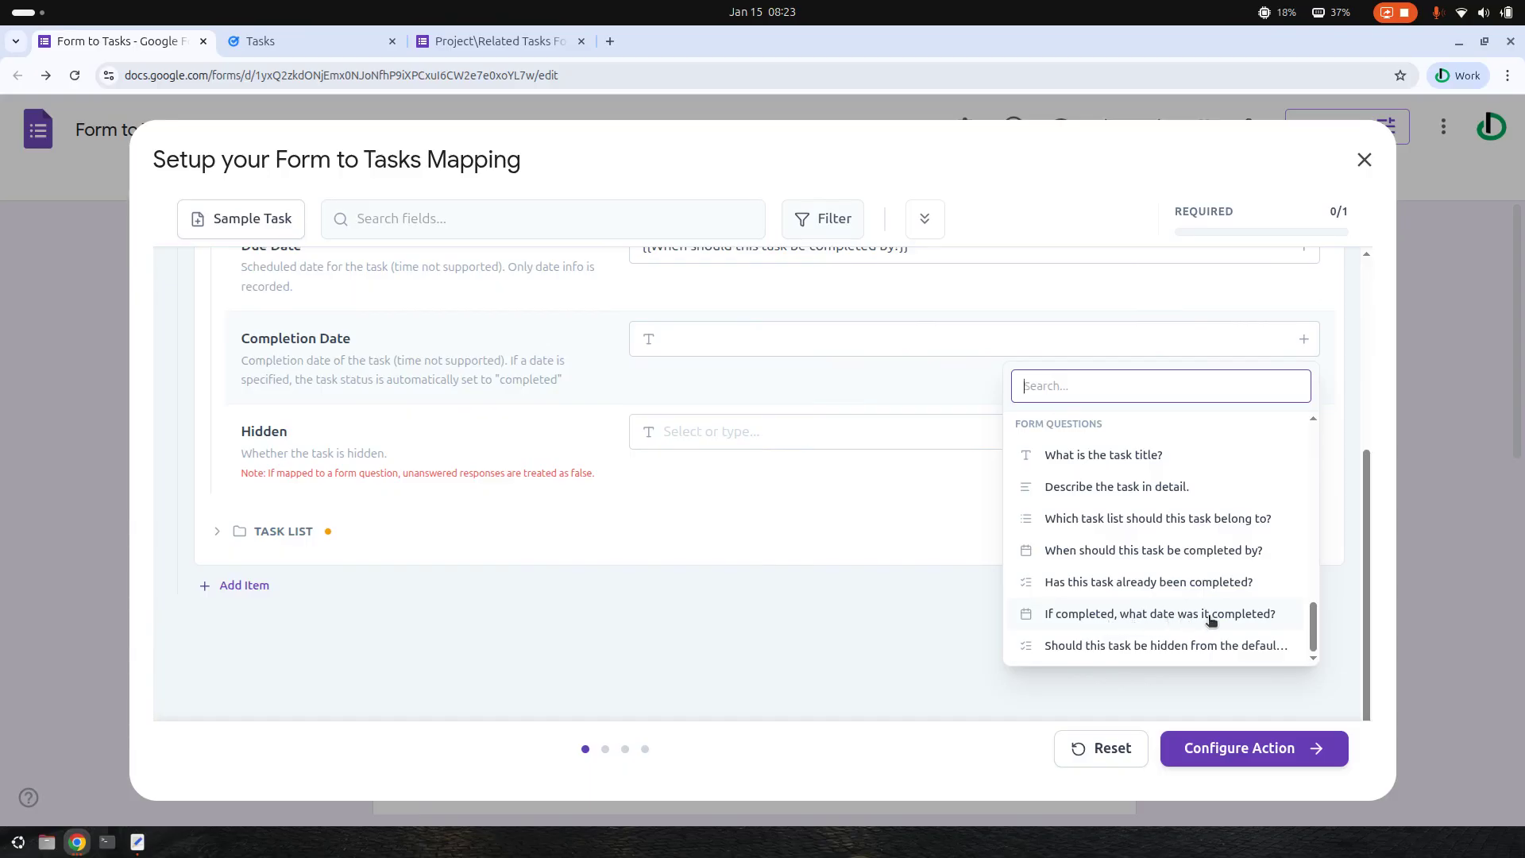
pyautogui.click(1210, 617)
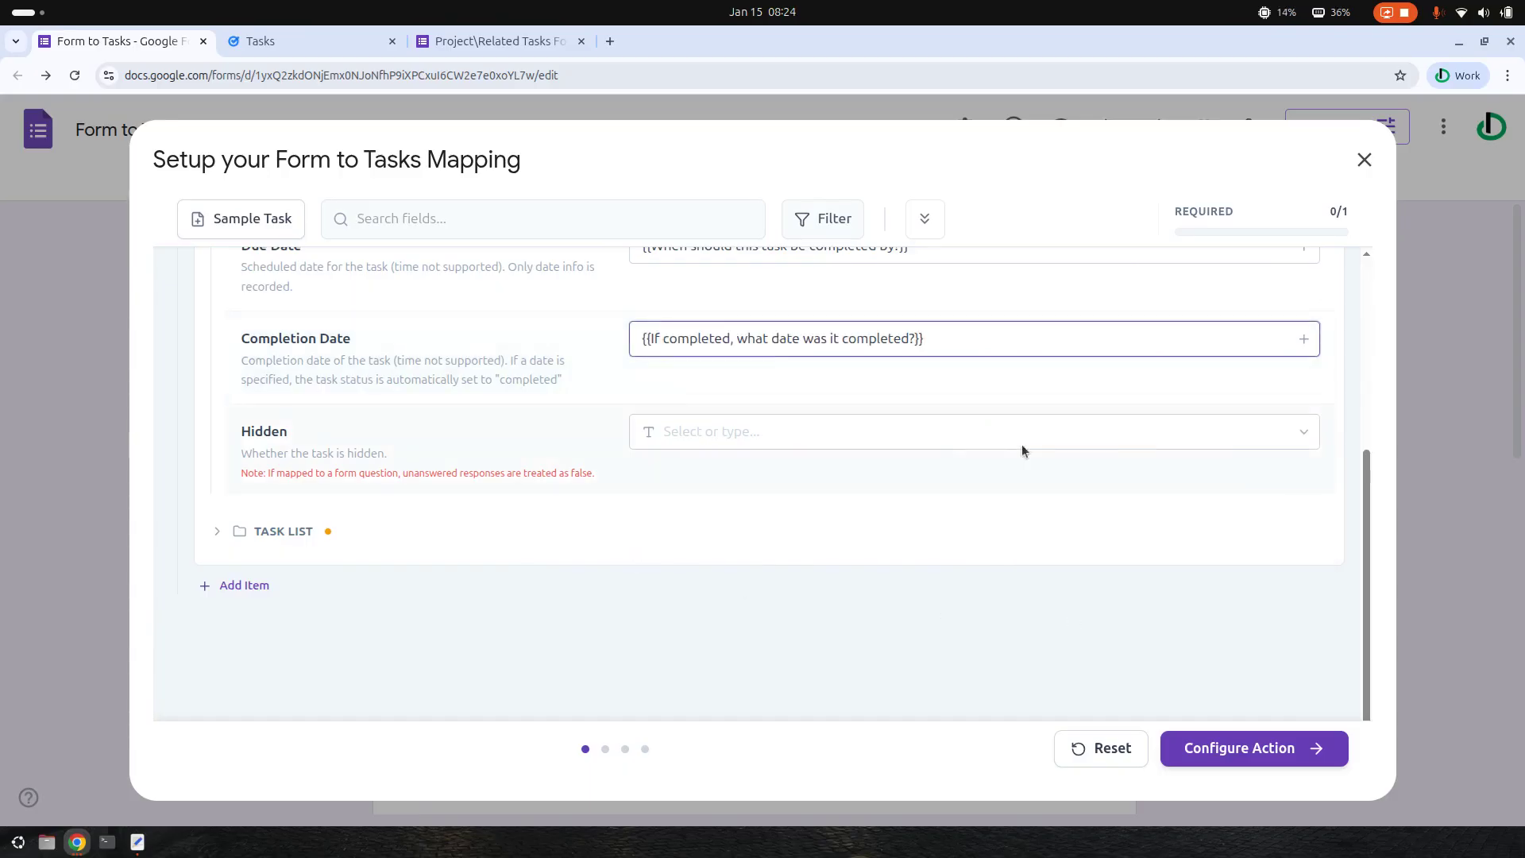
# Check the question wording in the live form, and map Hidden to "Should this task be hidden from the default view?".
pyautogui.click(1312, 435)
pyautogui.scroll(-6, 1157, 604)
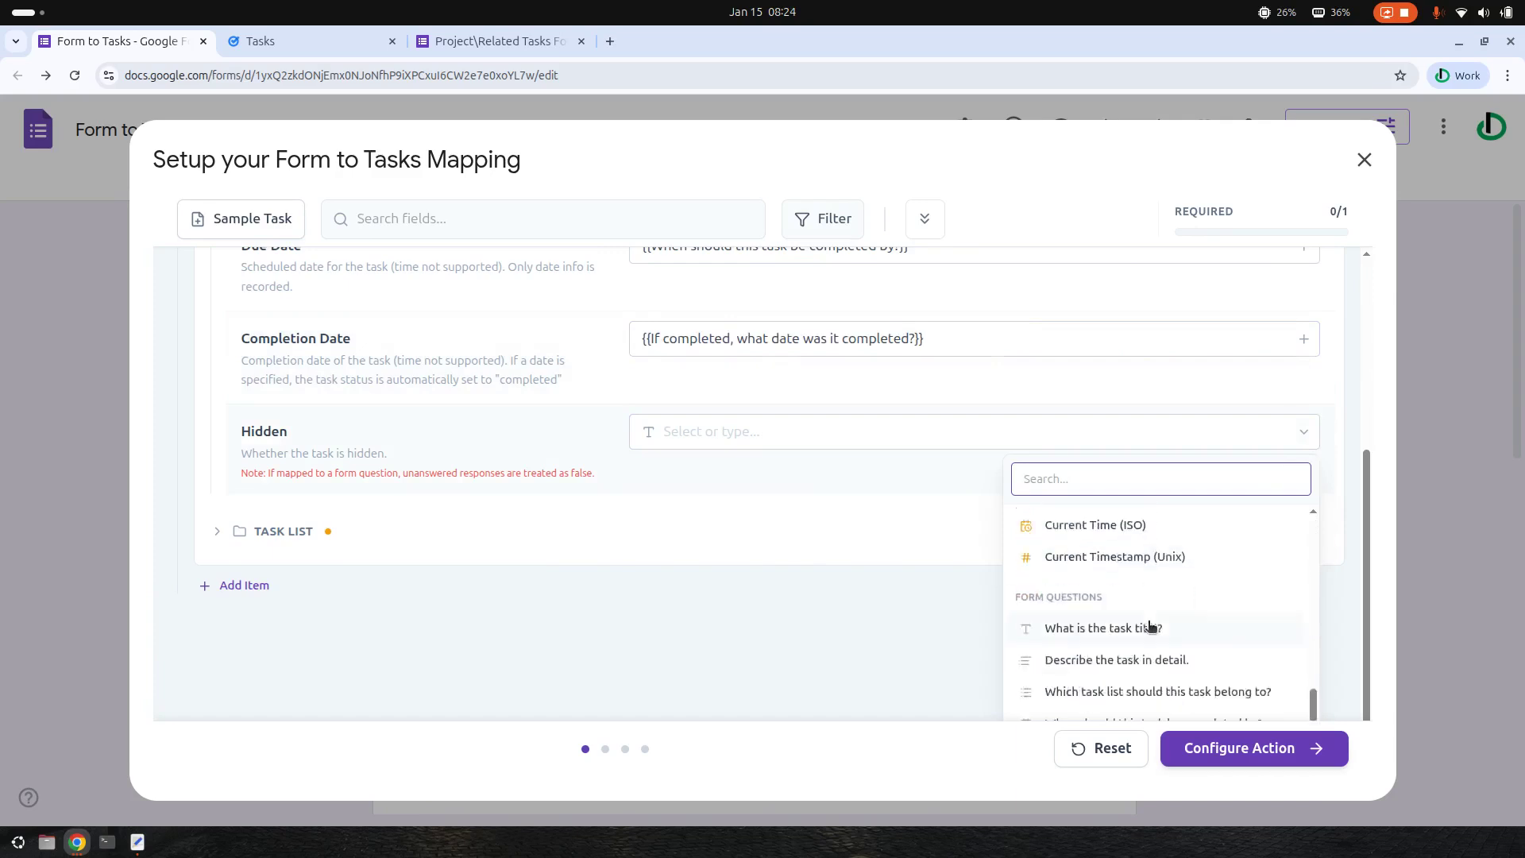
pyautogui.scroll(-2, 1149, 627)
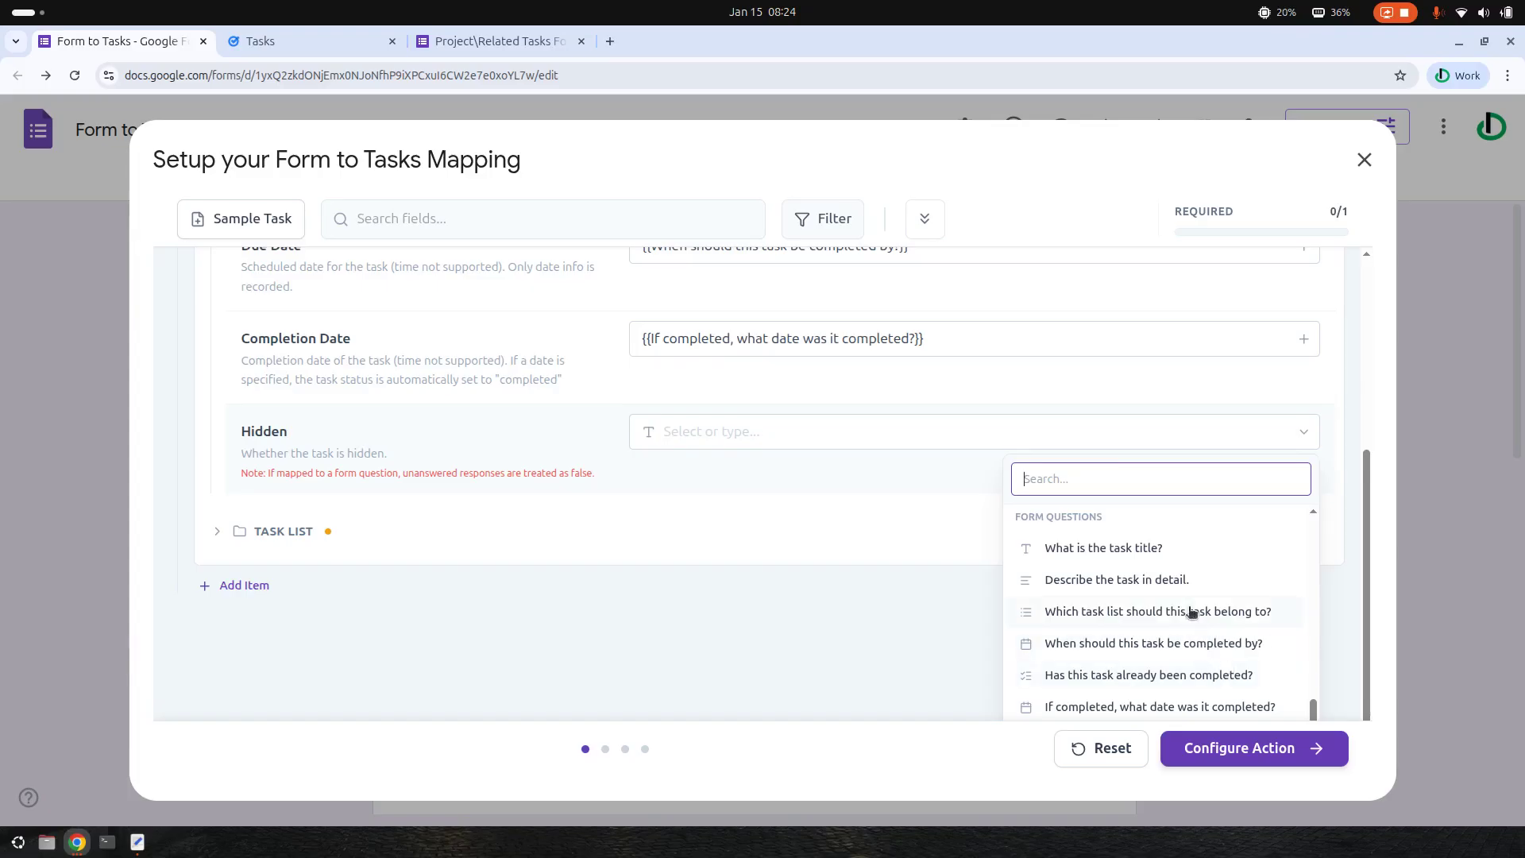
pyautogui.click(524, 53)
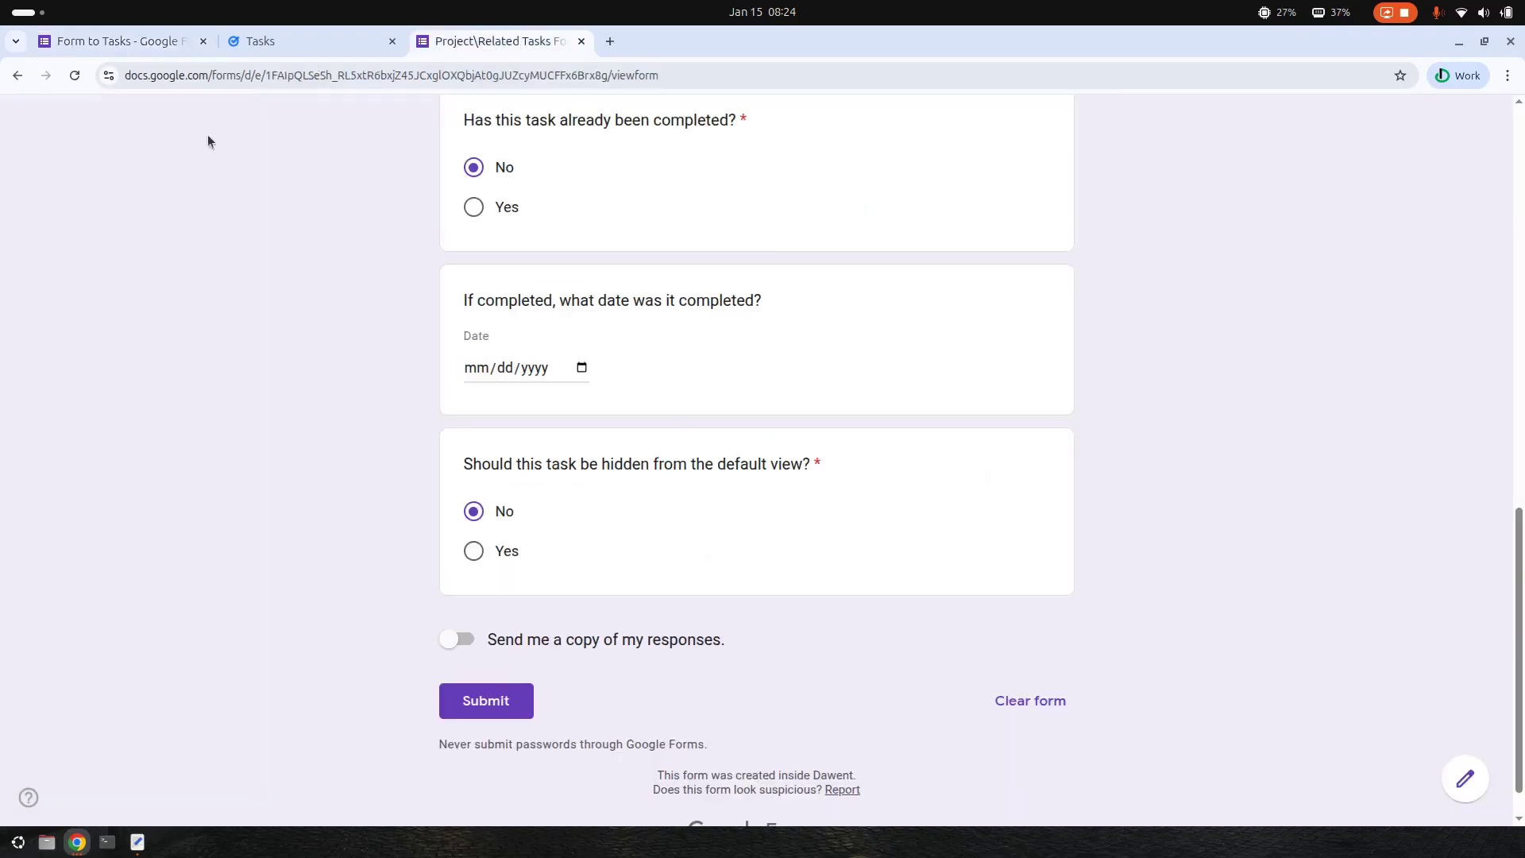
pyautogui.click(119, 41)
pyautogui.write('sh')
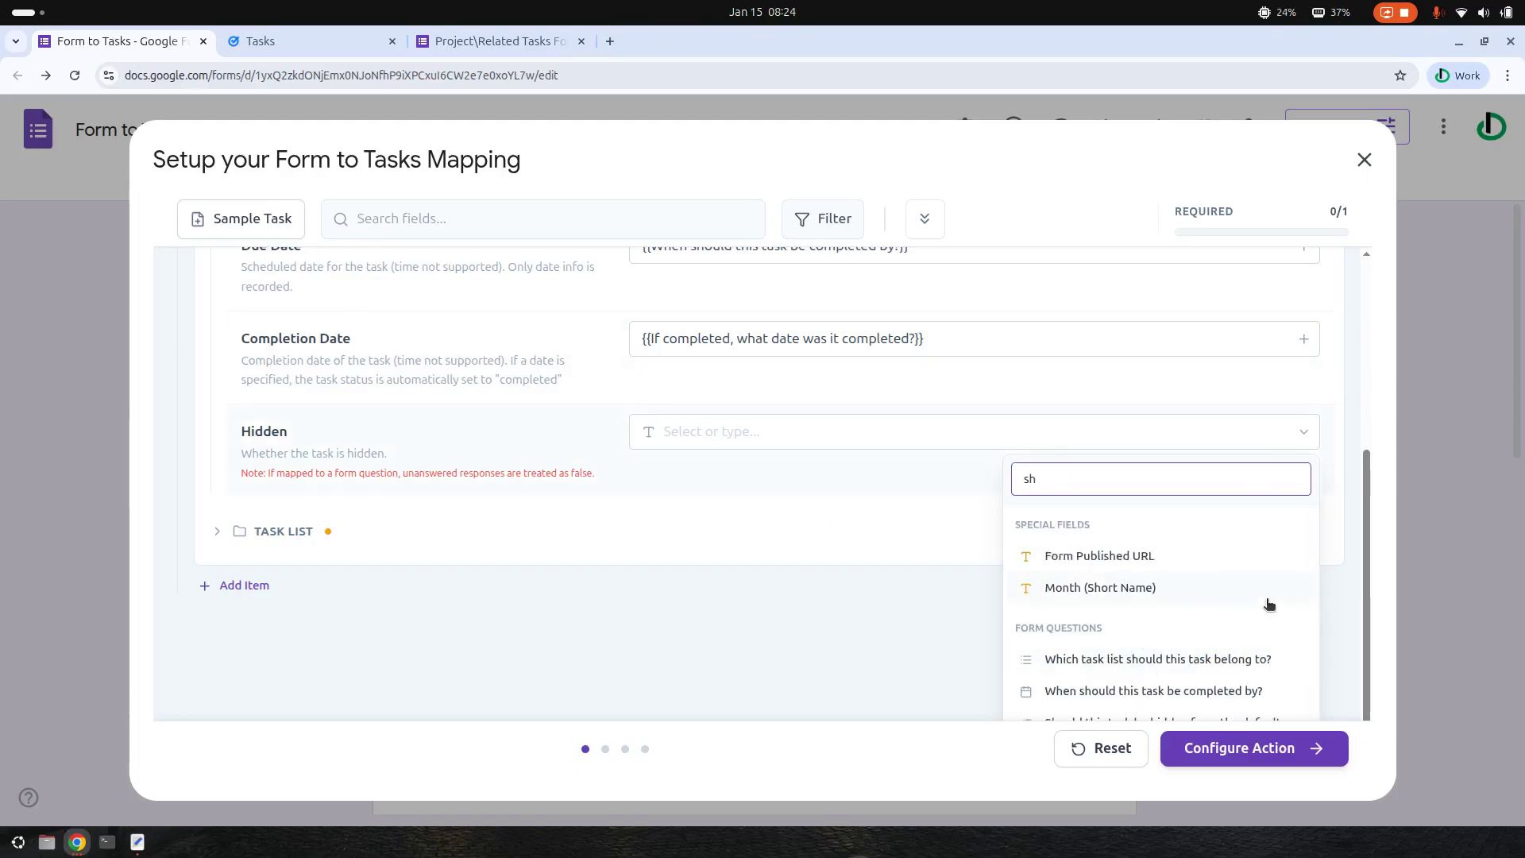
pyautogui.write('ou')
pyautogui.click(1207, 624)
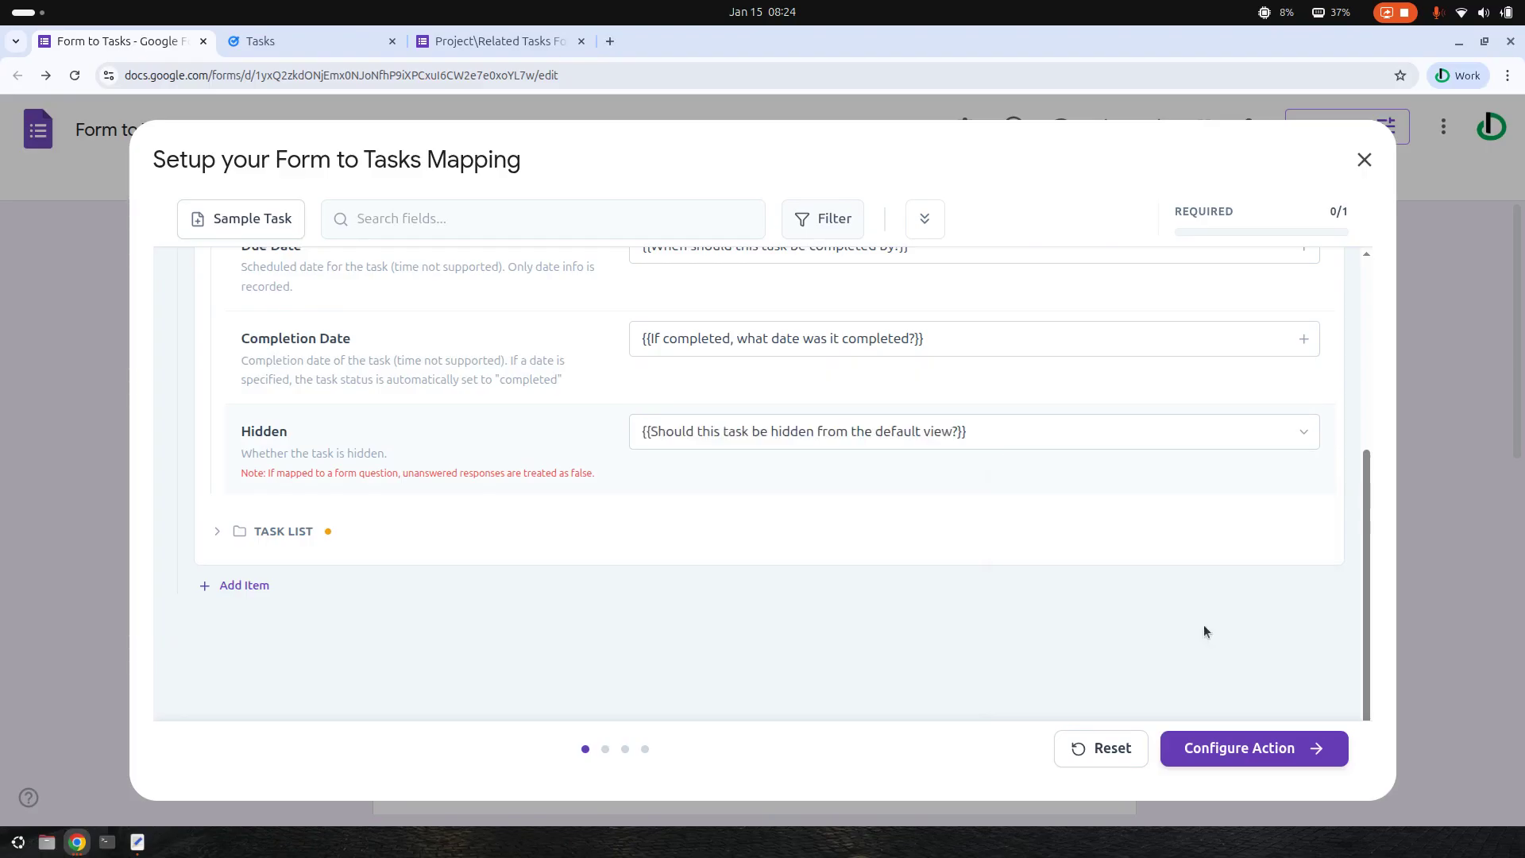
# Expand the Task List group of Item #1 and browse the options available for its Tasklist Title.
pyautogui.scroll(3, 818, 477)
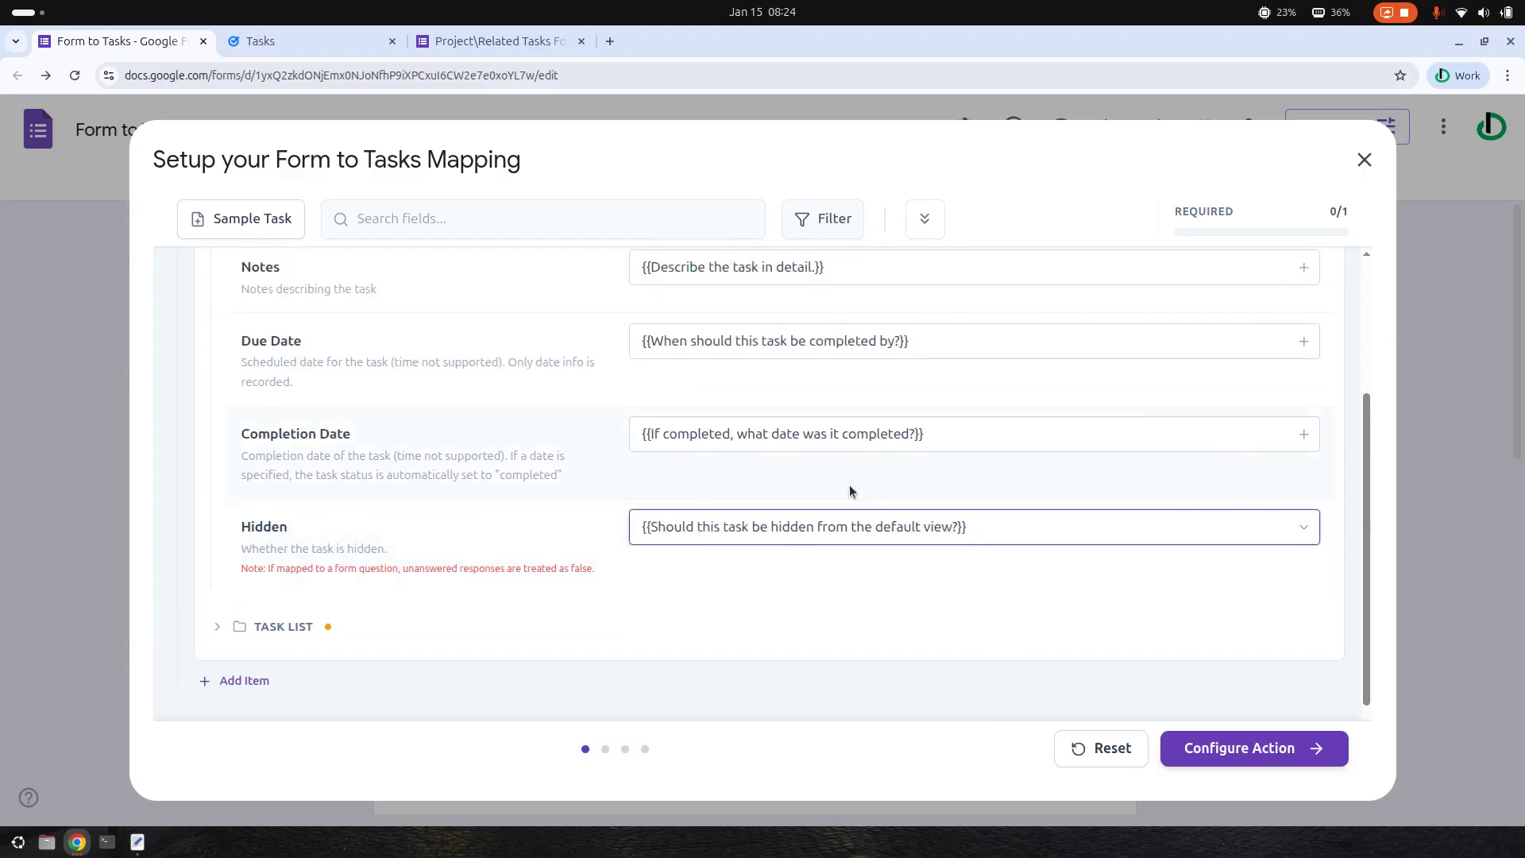
pyautogui.scroll(-3, 897, 517)
pyautogui.click(293, 532)
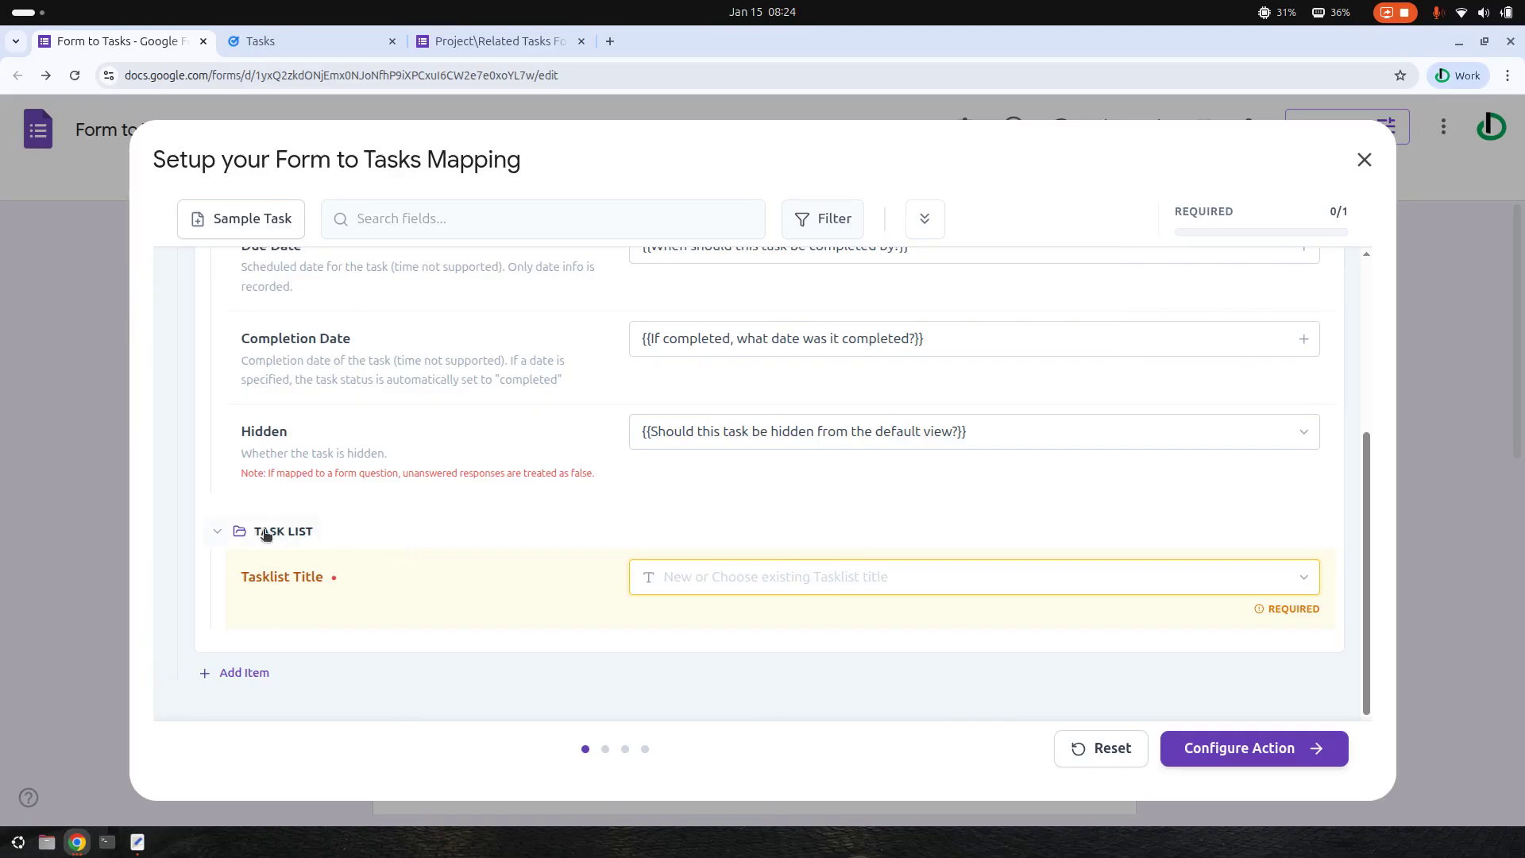
pyautogui.click(1303, 580)
pyautogui.scroll(-5, 1123, 596)
pyautogui.scroll(-1, 1183, 651)
pyautogui.click(790, 451)
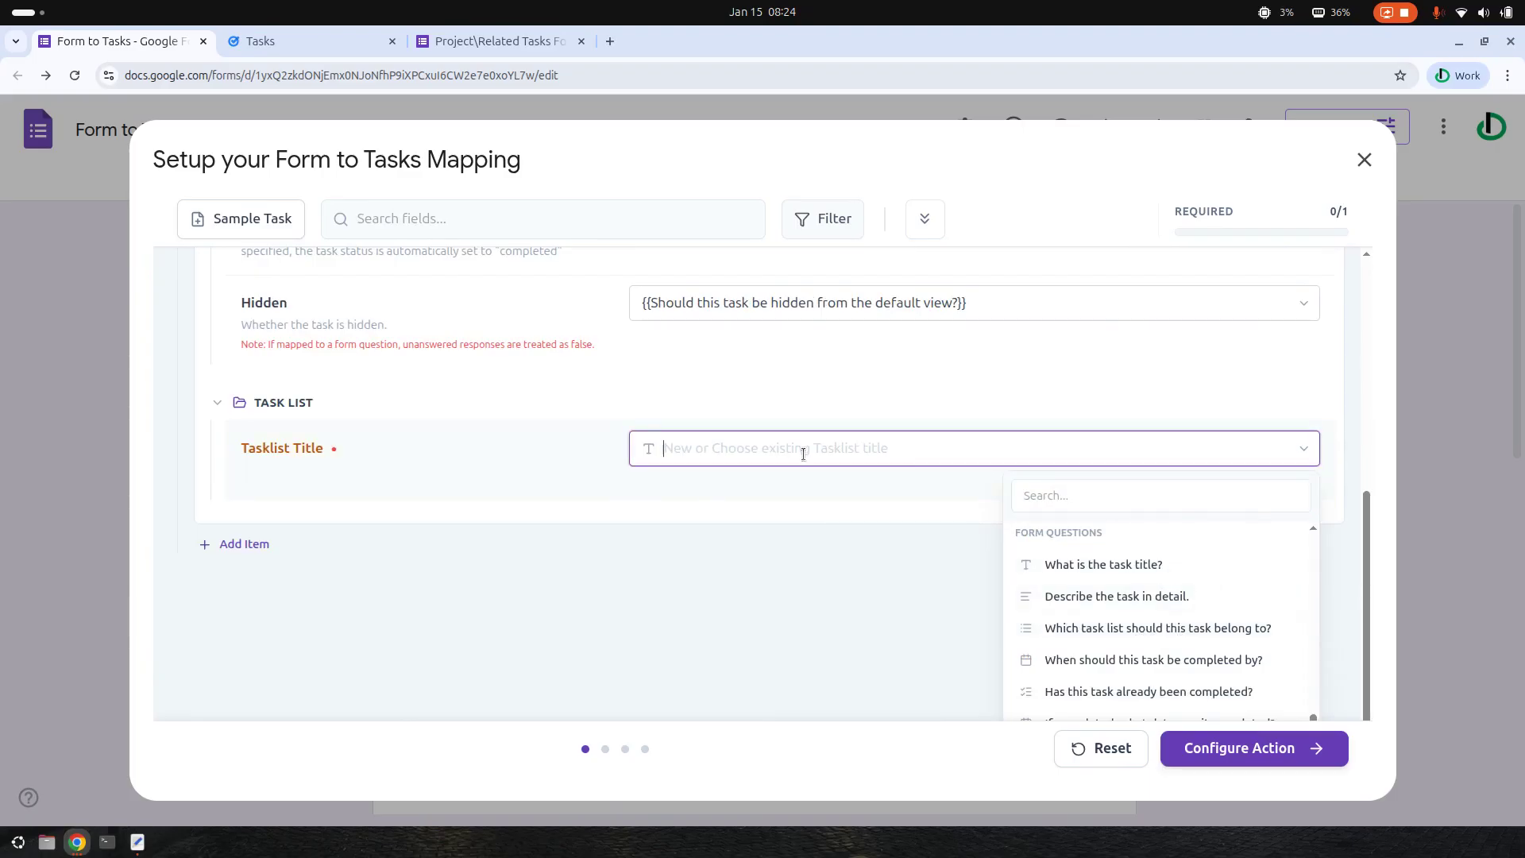
pyautogui.click(438, 489)
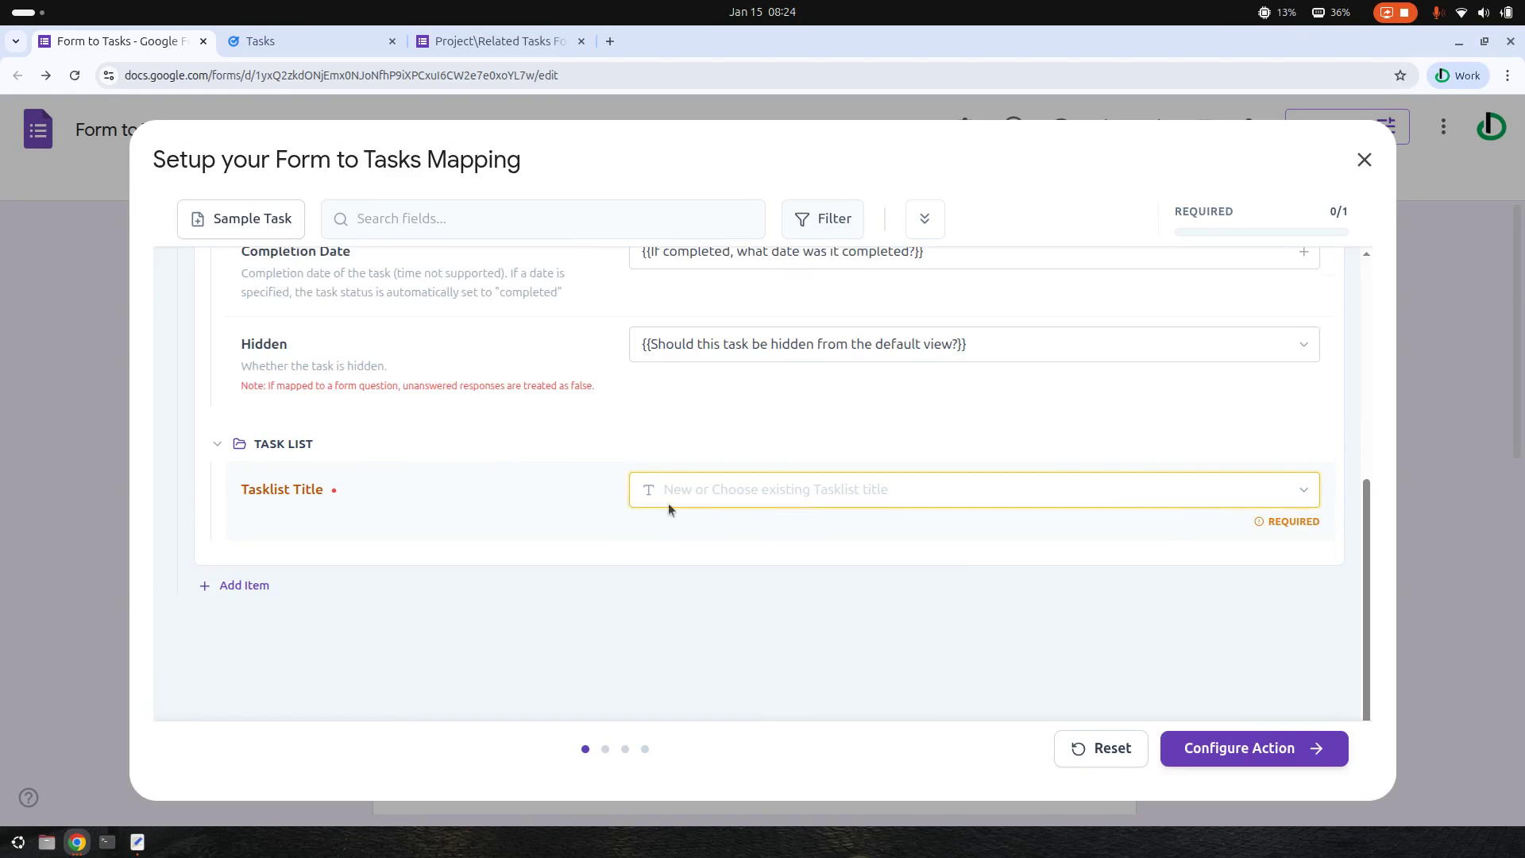
pyautogui.click(778, 500)
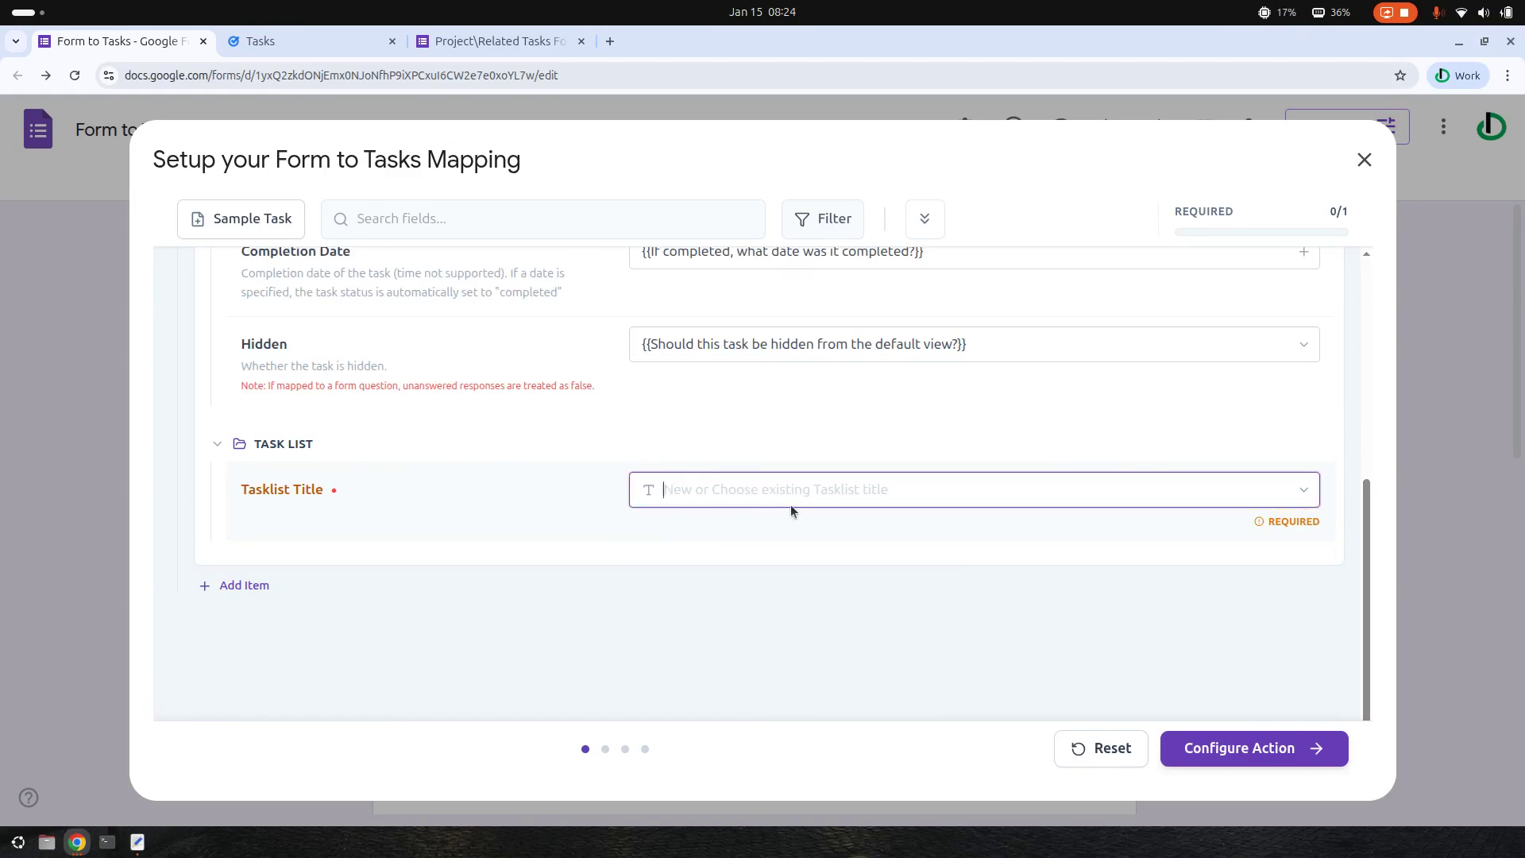
# Look at the existing lists in Google Tasks and the task list choices offered in the live form.
pyautogui.click(252, 38)
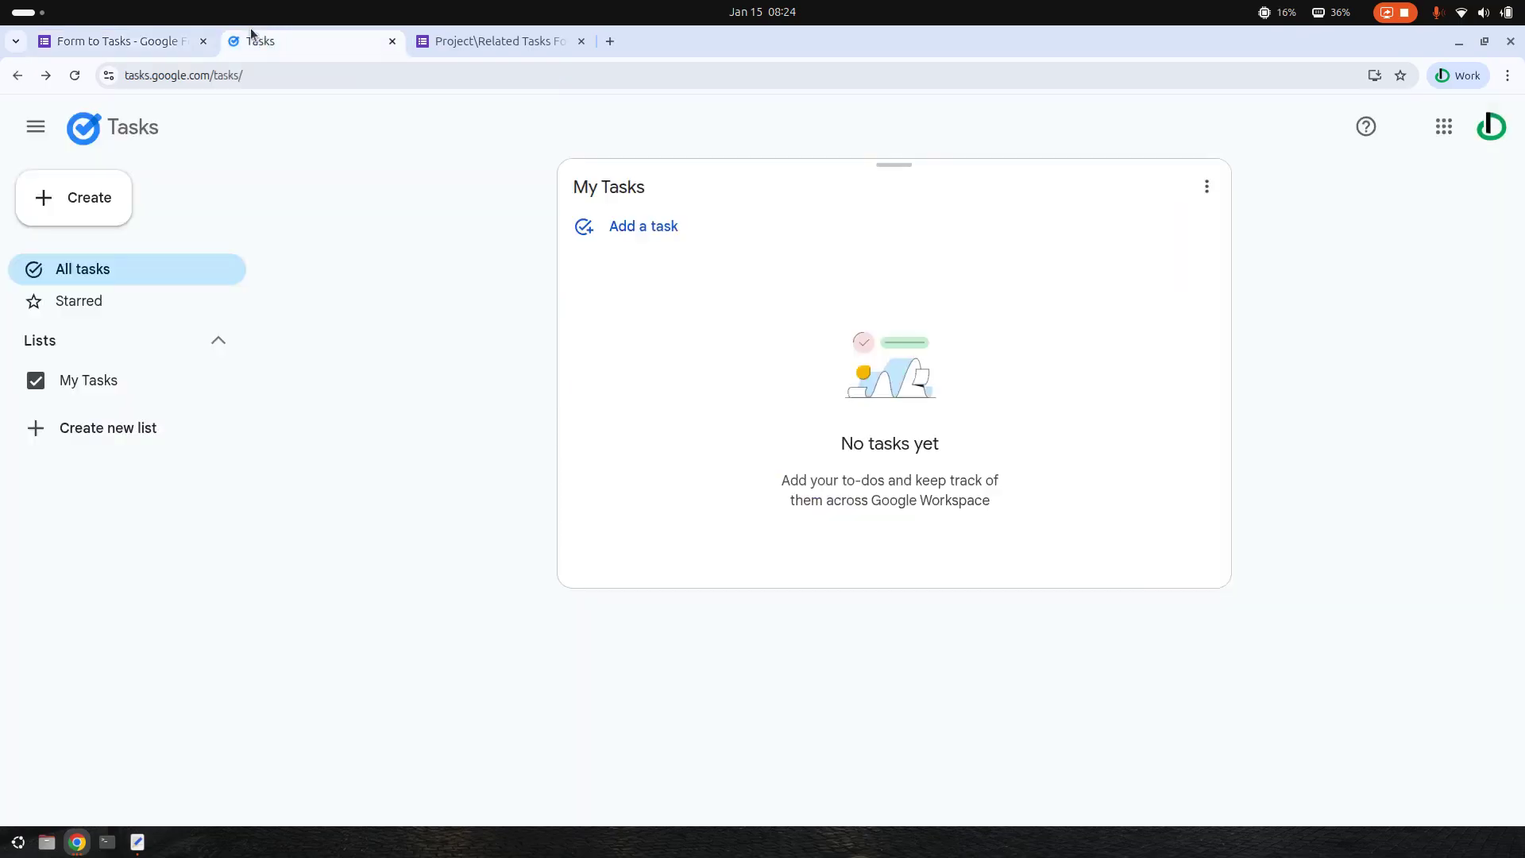
pyautogui.click(130, 43)
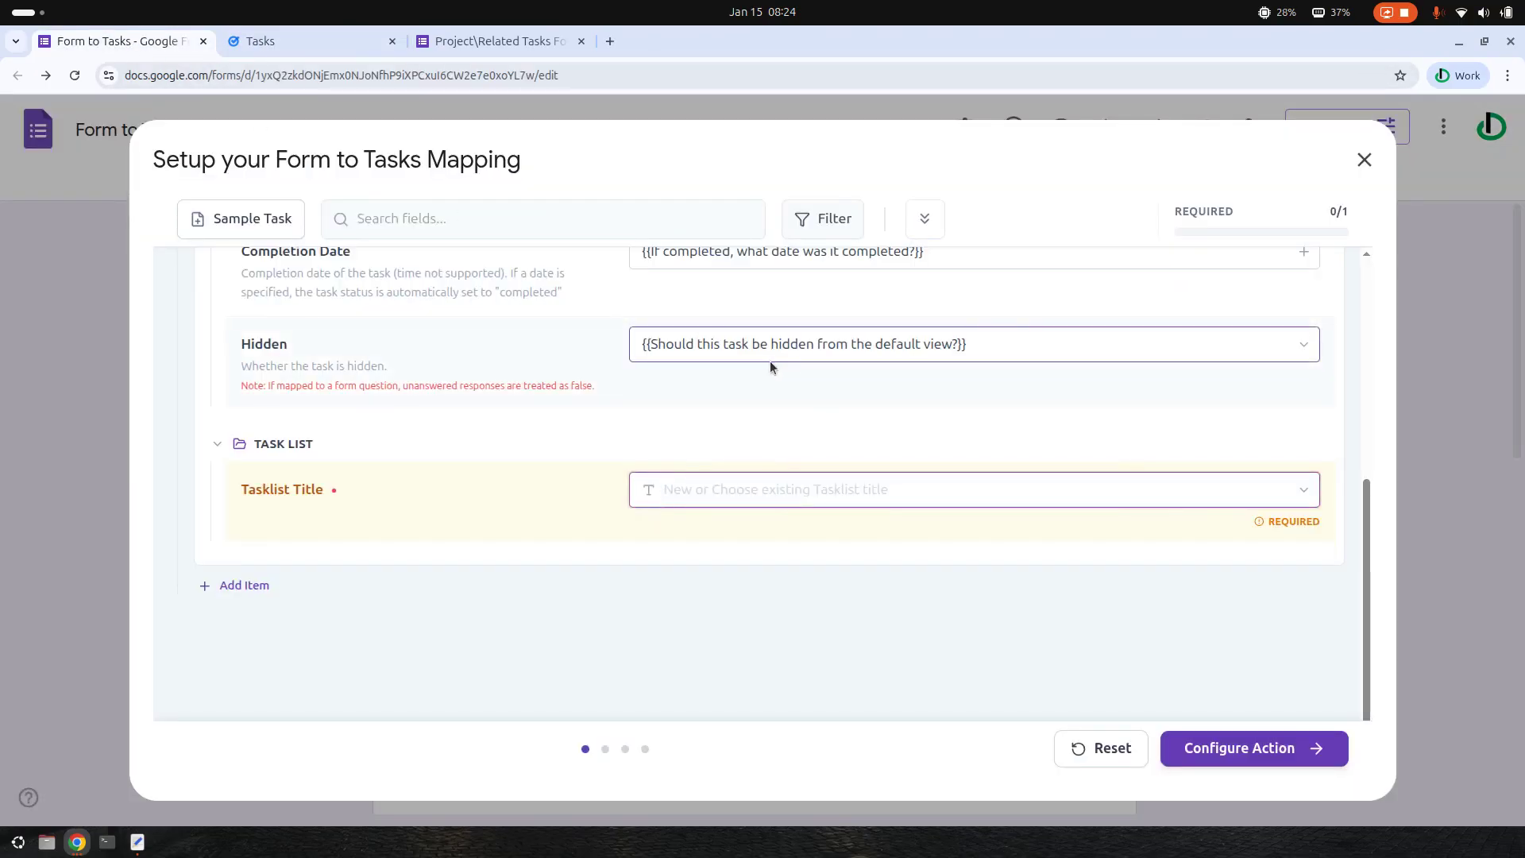
pyautogui.click(484, 40)
pyautogui.scroll(5, 927, 465)
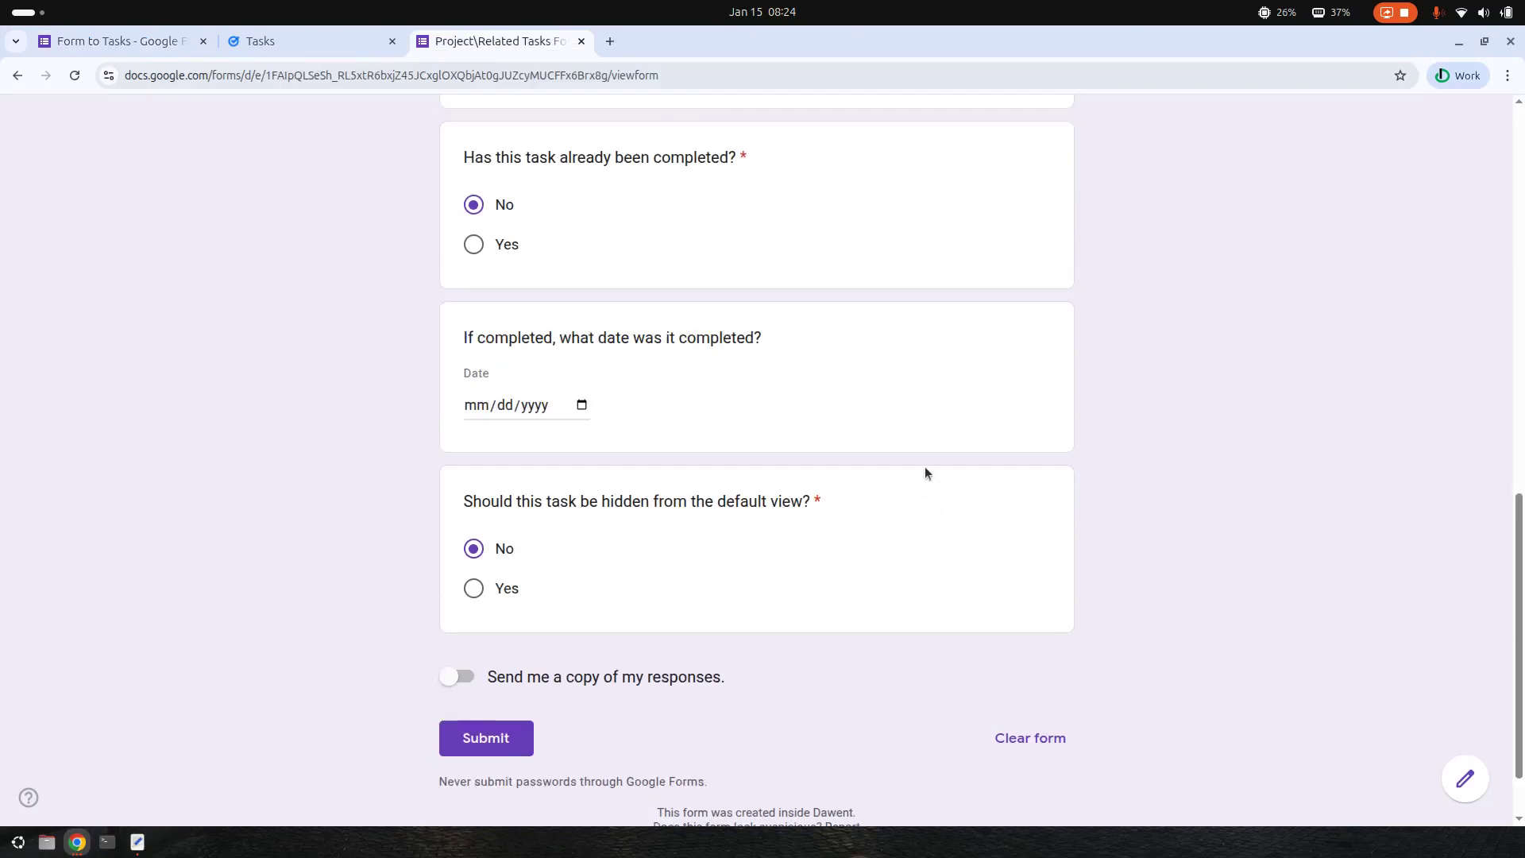
pyautogui.click(536, 231)
pyautogui.click(555, 270)
# Copy the live form's question "Which task list should this task belong to" and map the Tasklist Title to that question.
pyautogui.moveTo(464, 183); pyautogui.dragTo(747, 181)
pyautogui.hotkey('ctrl', 'c')
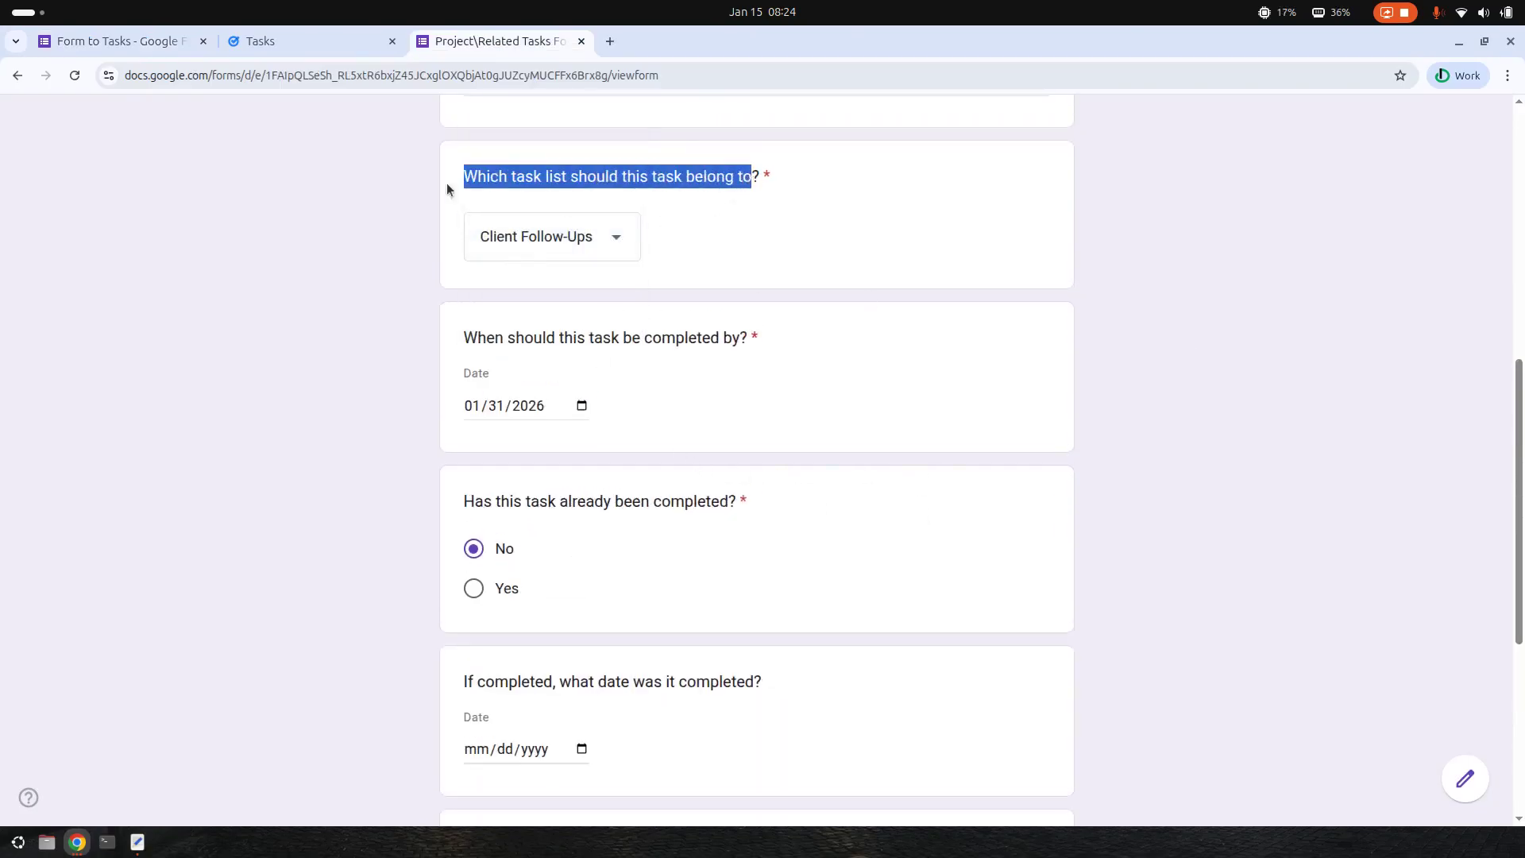
pyautogui.click(39, 52)
pyautogui.click(1305, 500)
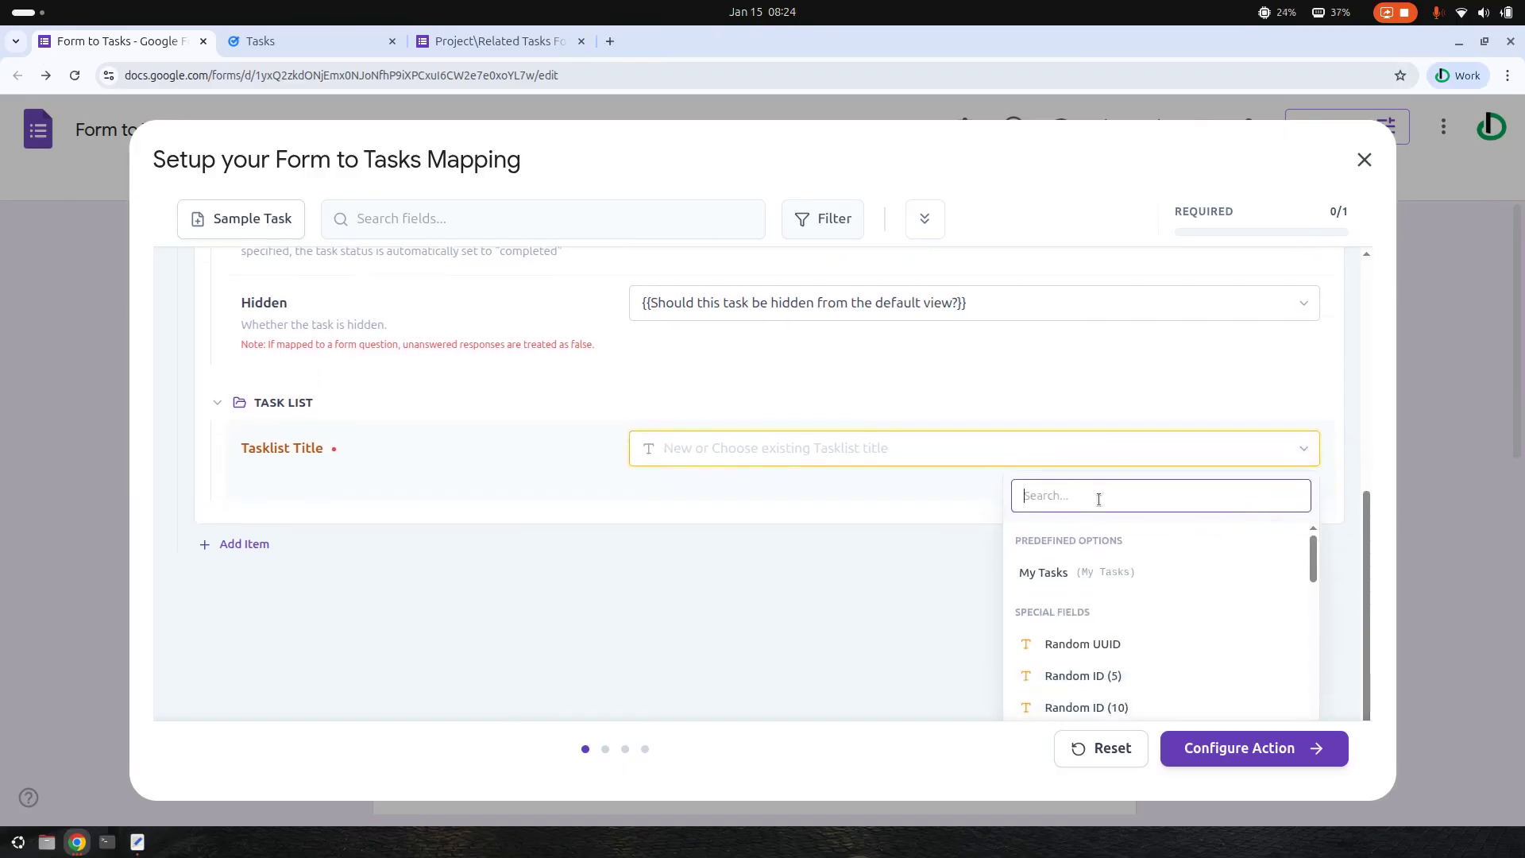
pyautogui.hotkey('ctrl', 'v')
pyautogui.click(1147, 613)
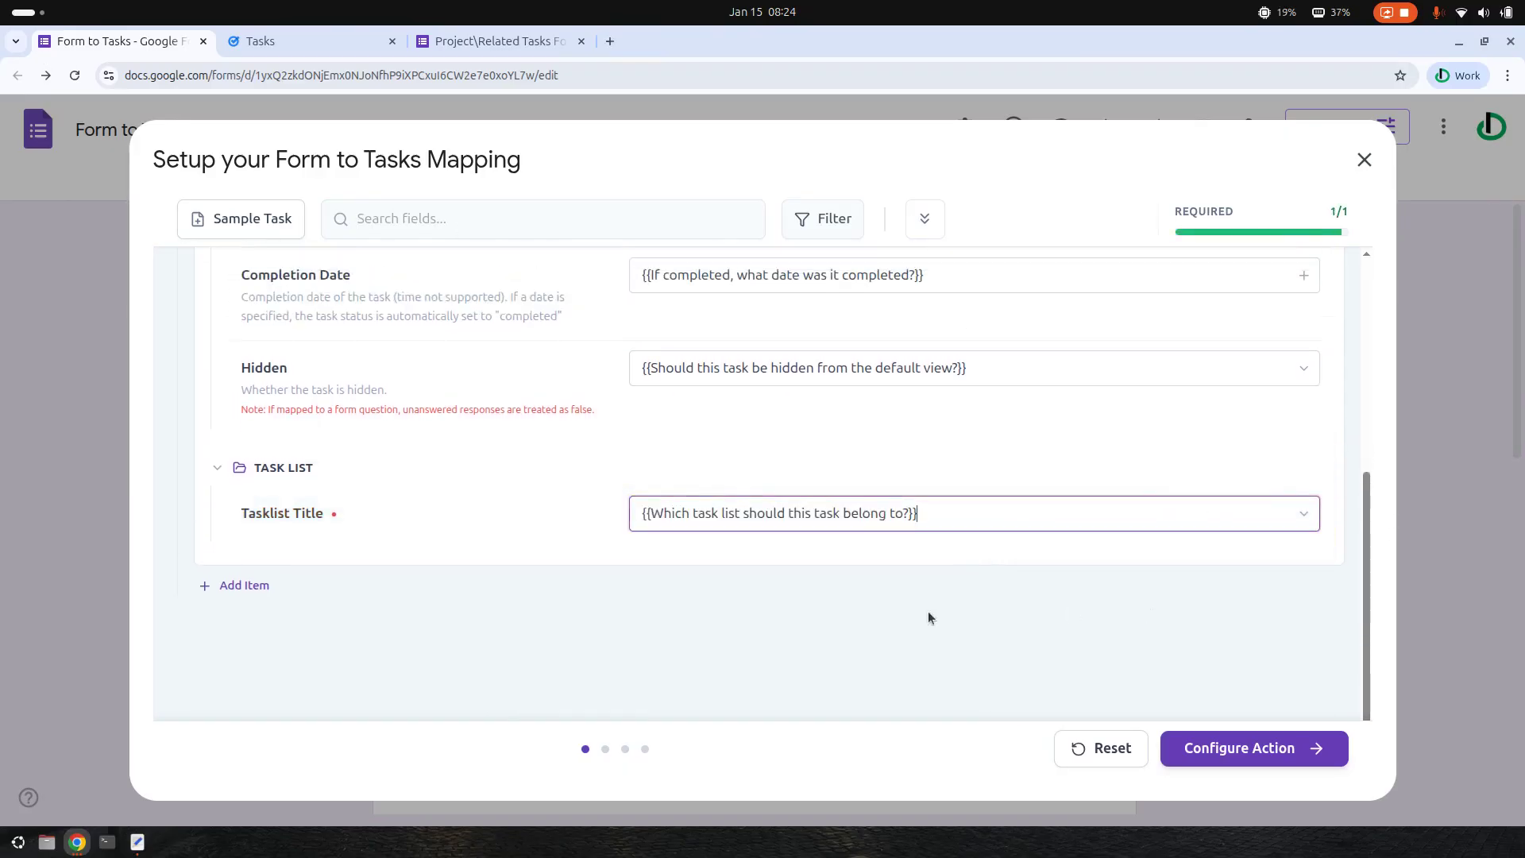
# Review the choices of the form's task list question and return to the mapping configuration.
pyautogui.click(493, 41)
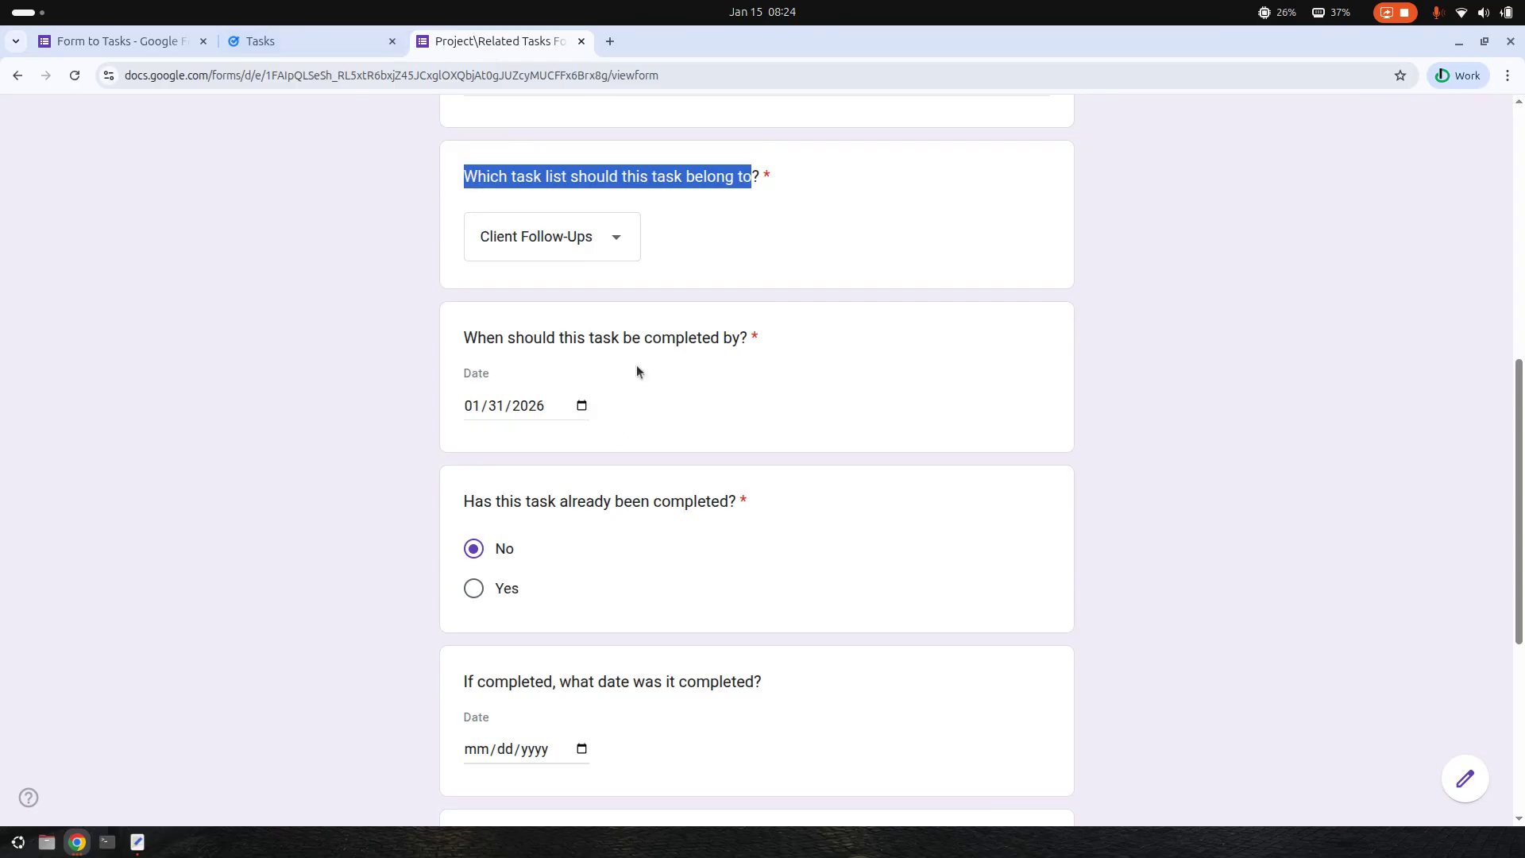
pyautogui.click(620, 232)
pyautogui.click(1093, 321)
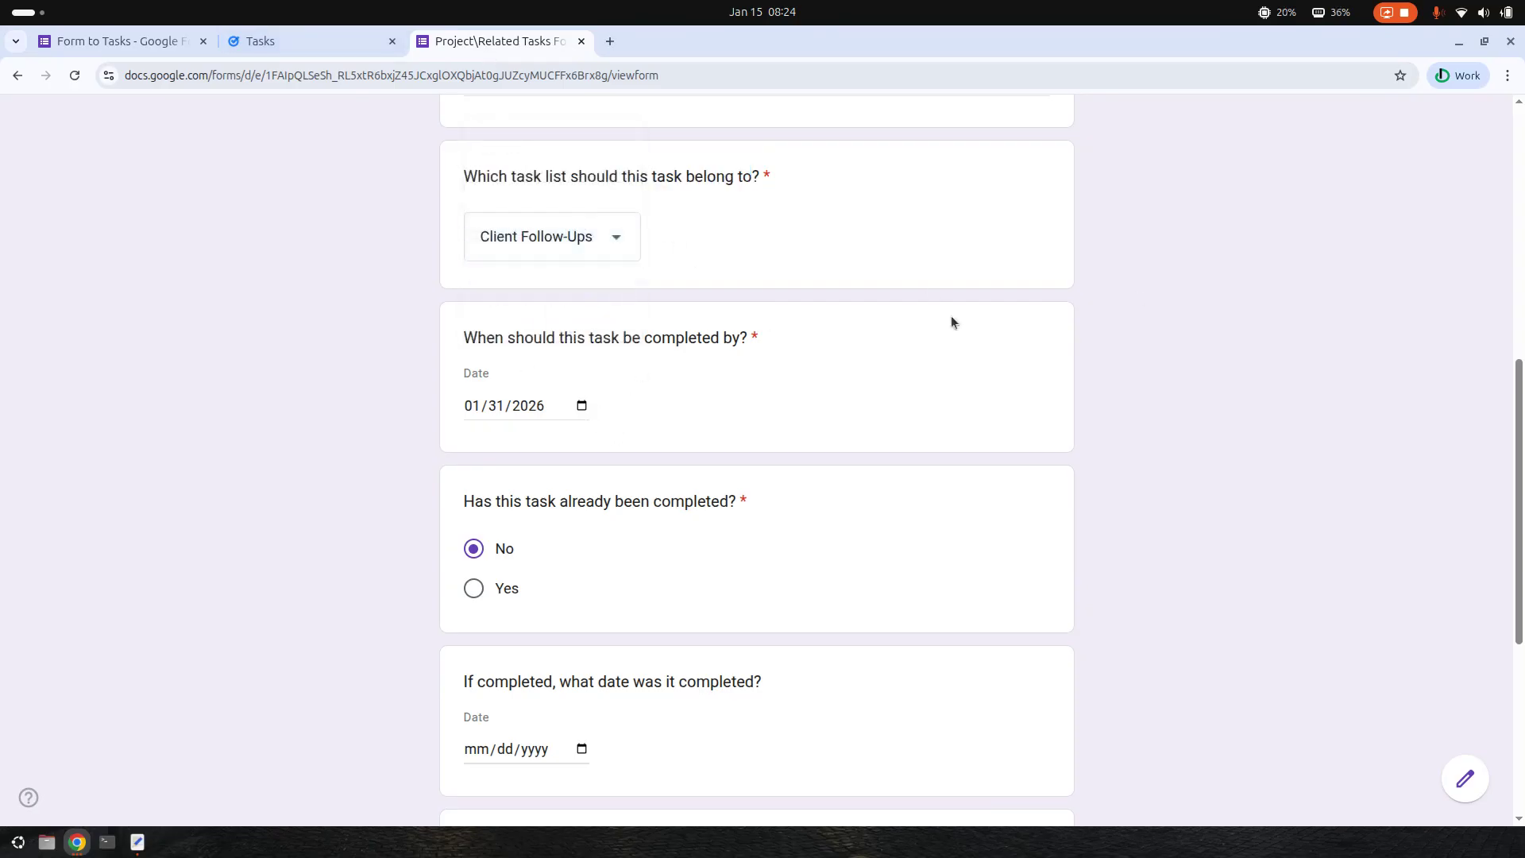
pyautogui.click(167, 41)
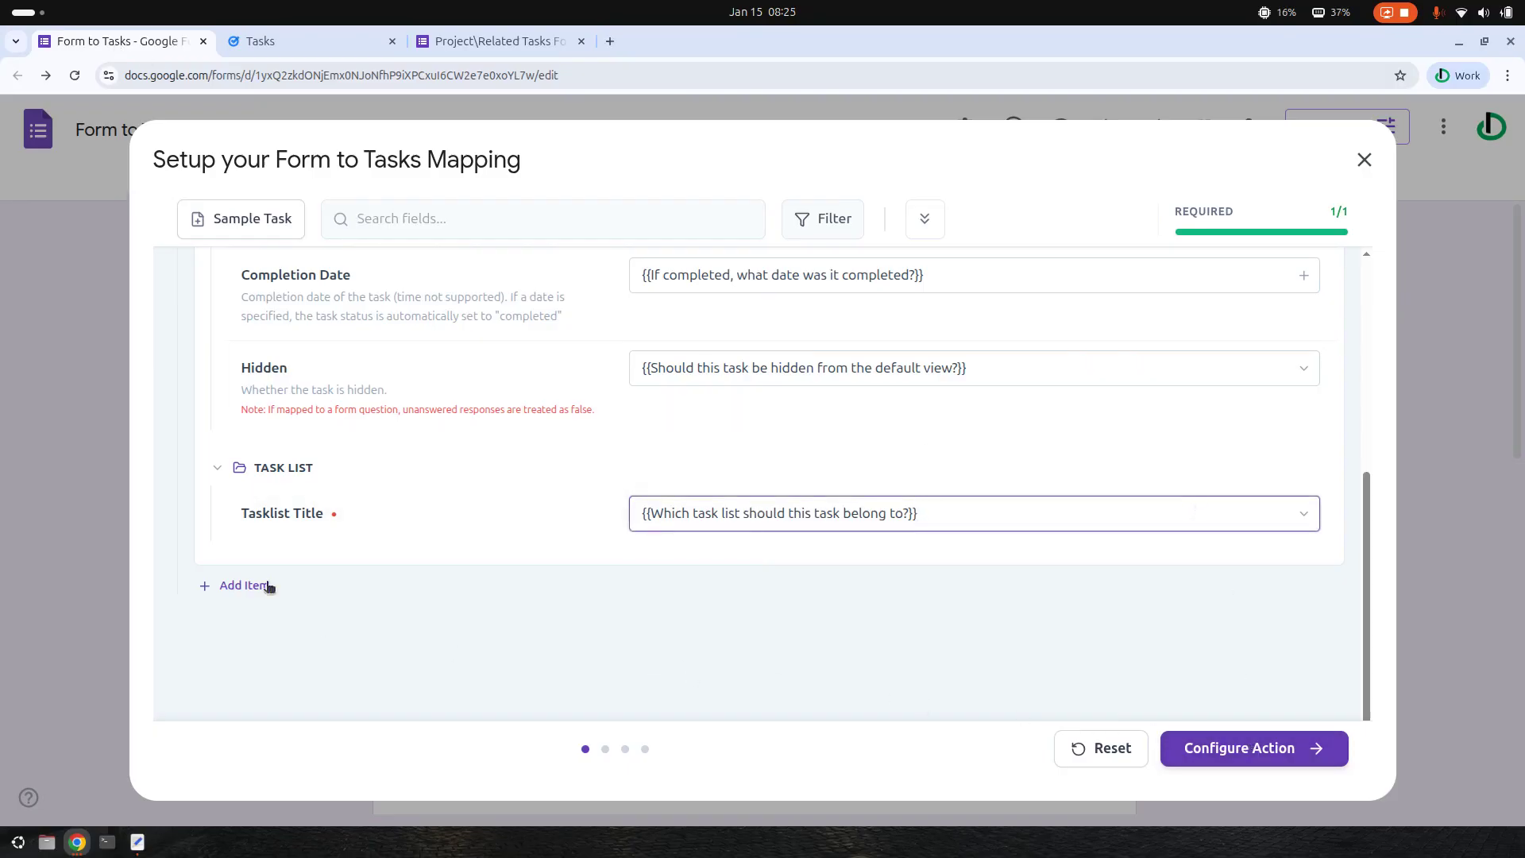
# Keep the Create action and default logic, and advance the mapping setup to Review & Settings.
pyautogui.click(1204, 748)
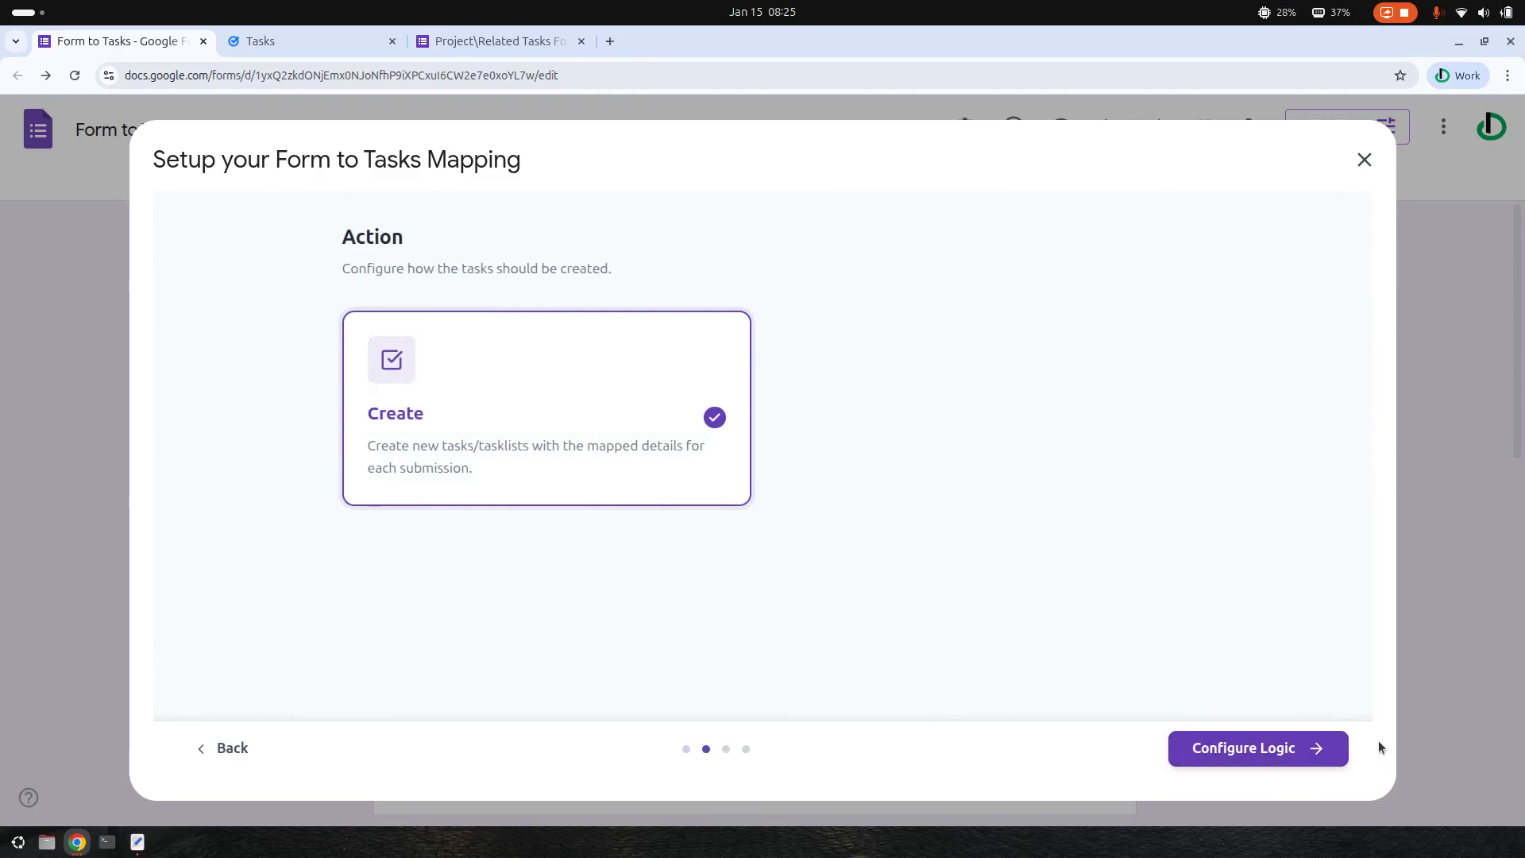
pyautogui.click(1275, 748)
pyautogui.click(1269, 750)
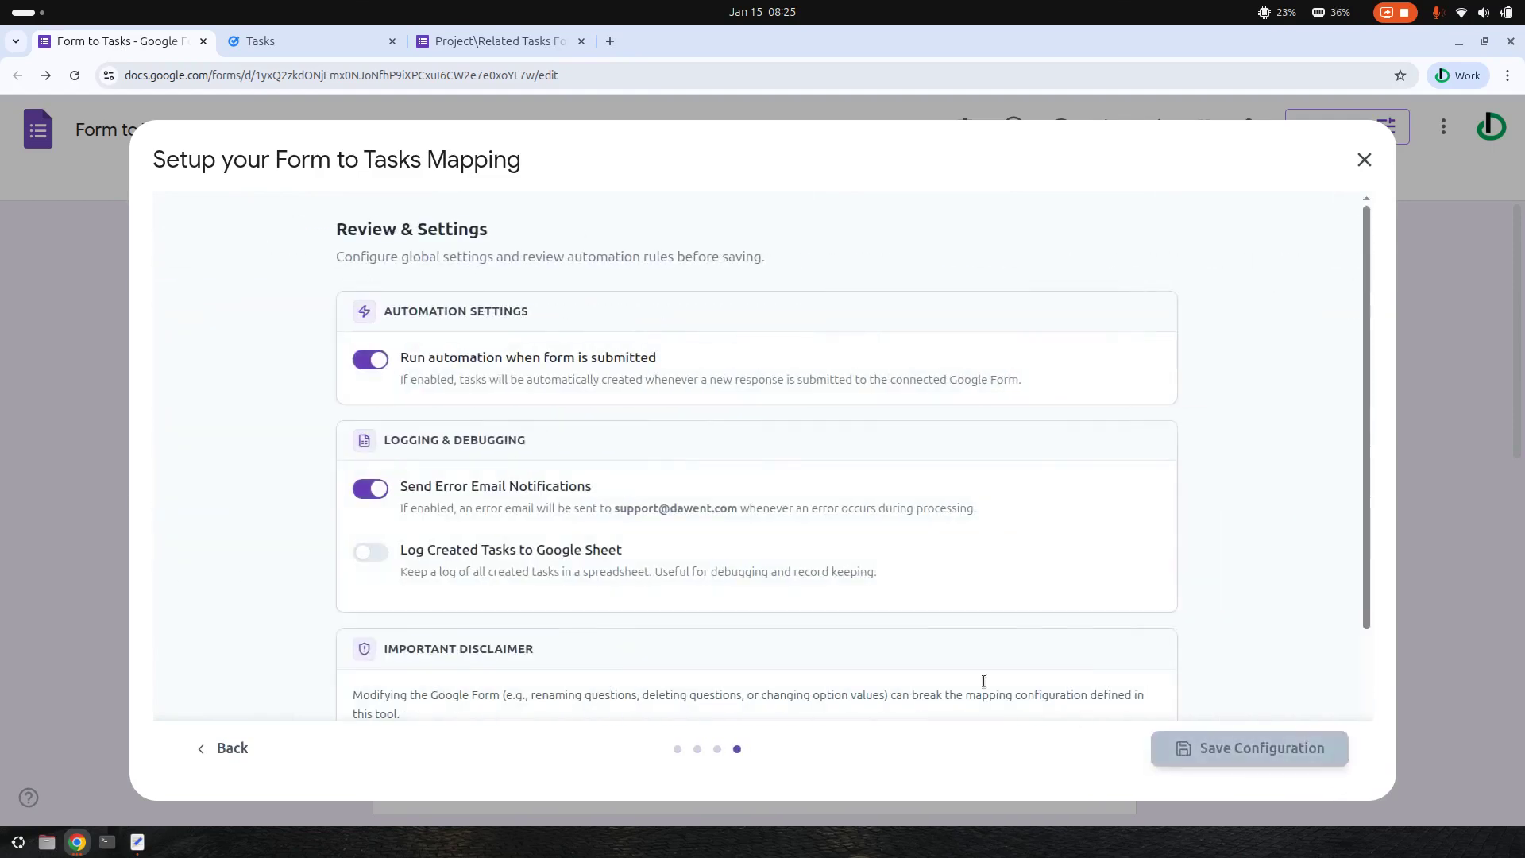
# Enable Log Created Tasks to Google Sheet with a newly created destination spreadsheet, and open that log sheet.
pyautogui.scroll(-3, 474, 562)
pyautogui.click(370, 369)
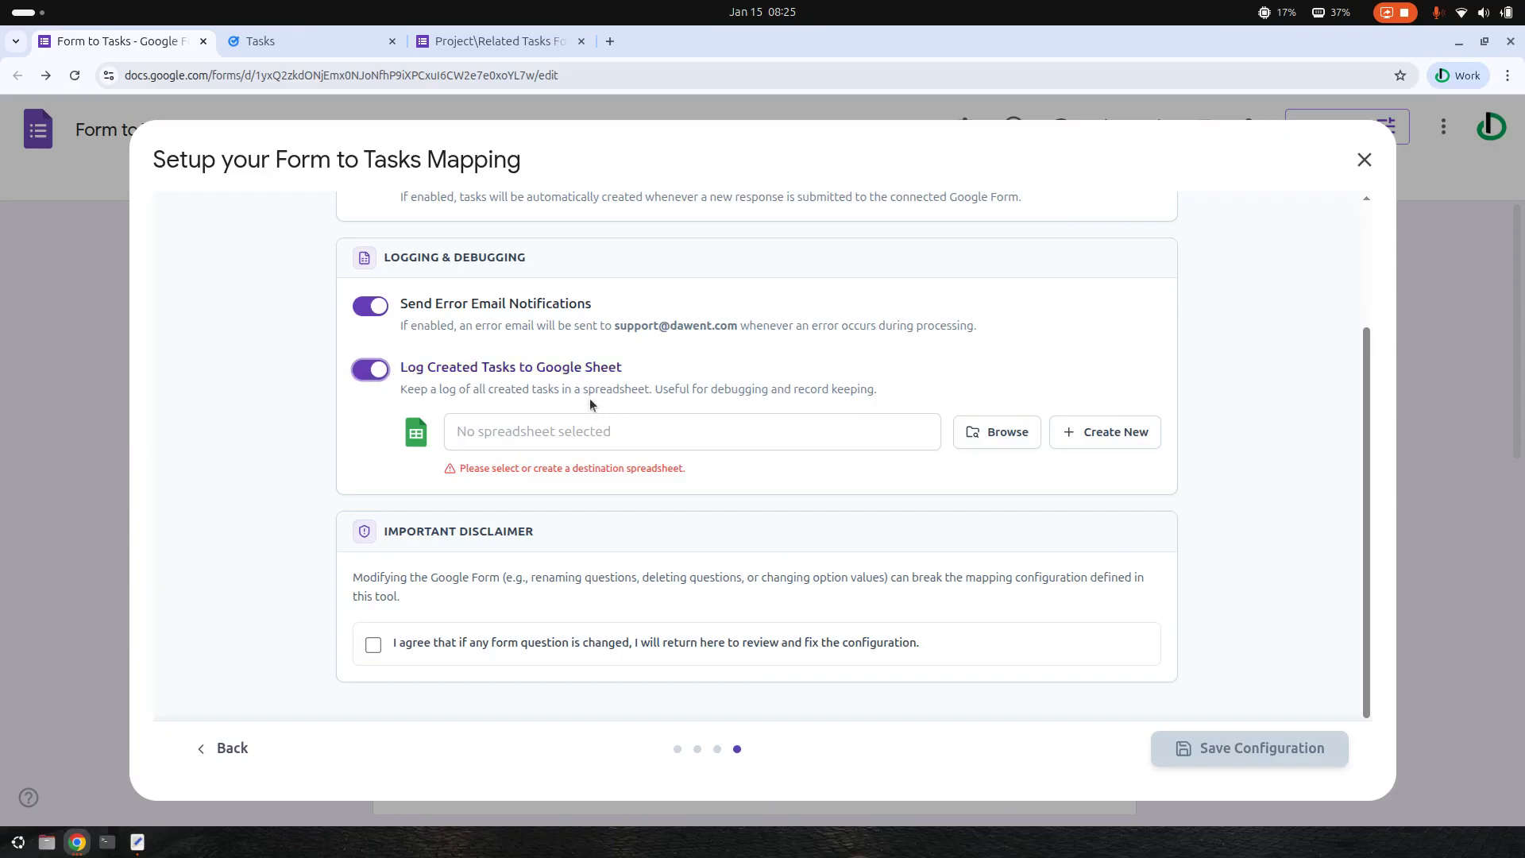
pyautogui.click(984, 439)
pyautogui.click(1115, 432)
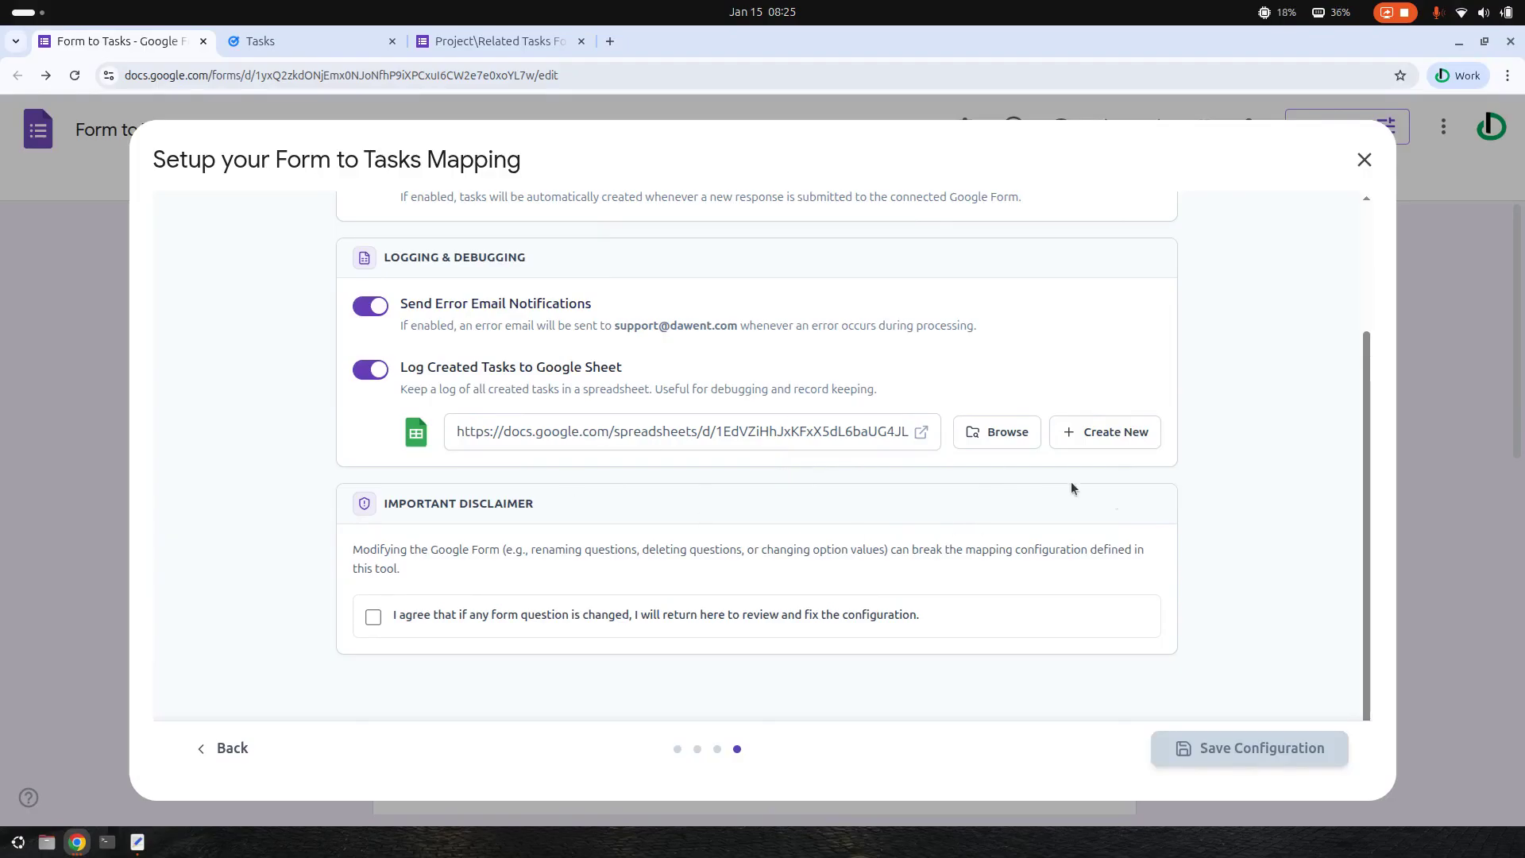
pyautogui.click(921, 431)
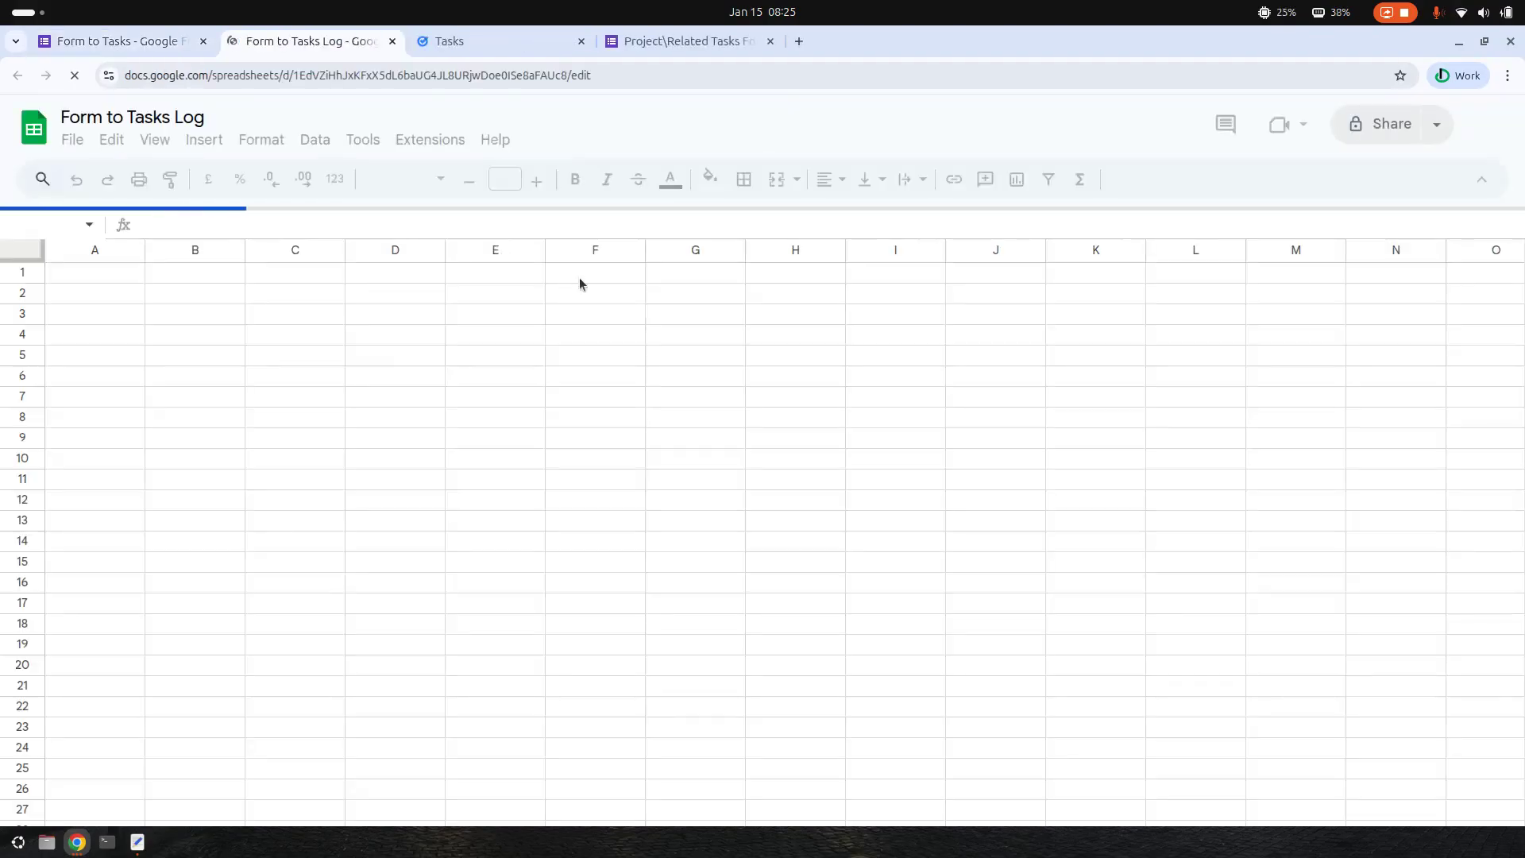
# Return to the mapping configuration, agree to the disclaimer about changed form questions and save the configuration.
pyautogui.click(120, 40)
pyautogui.click(445, 620)
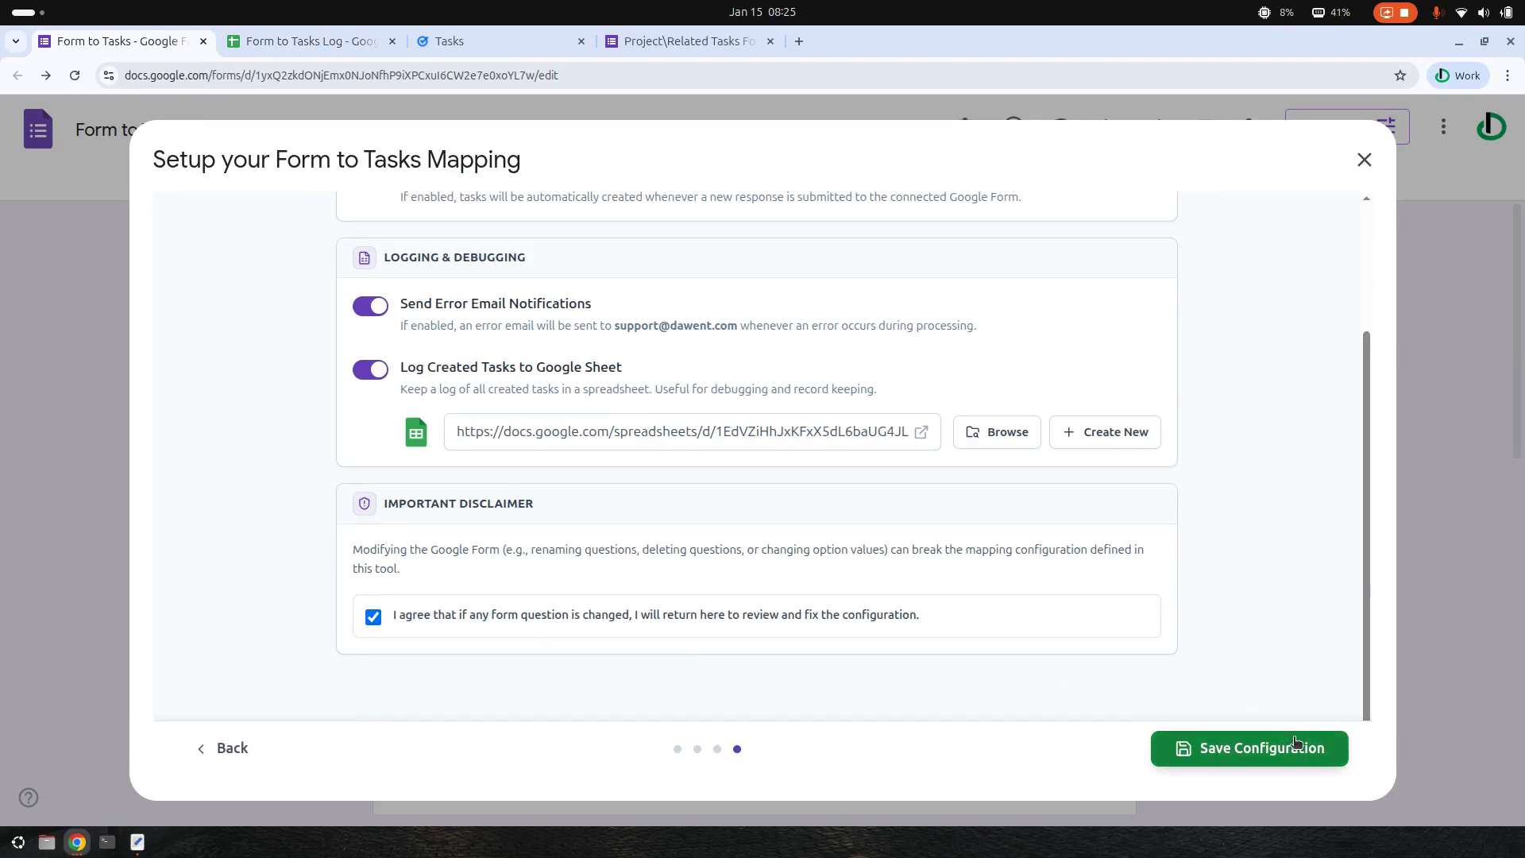
pyautogui.click(1266, 762)
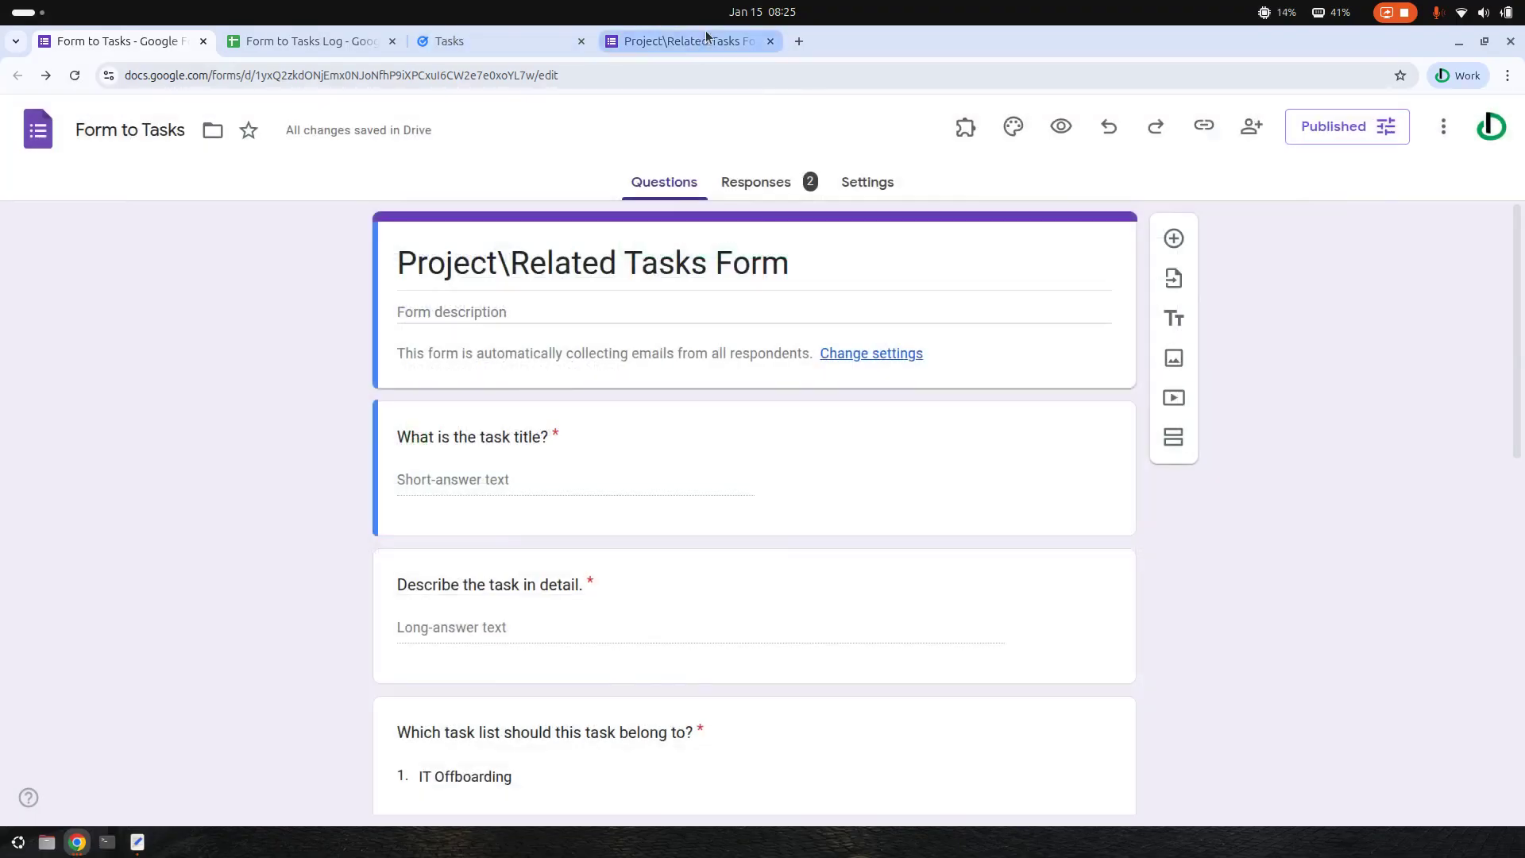
# Submit the filled-in Project\Related Tasks Form response and check Google Tasks for the created task.
pyautogui.click(708, 36)
pyautogui.scroll(-5, 1085, 451)
pyautogui.click(490, 654)
pyautogui.click(465, 45)
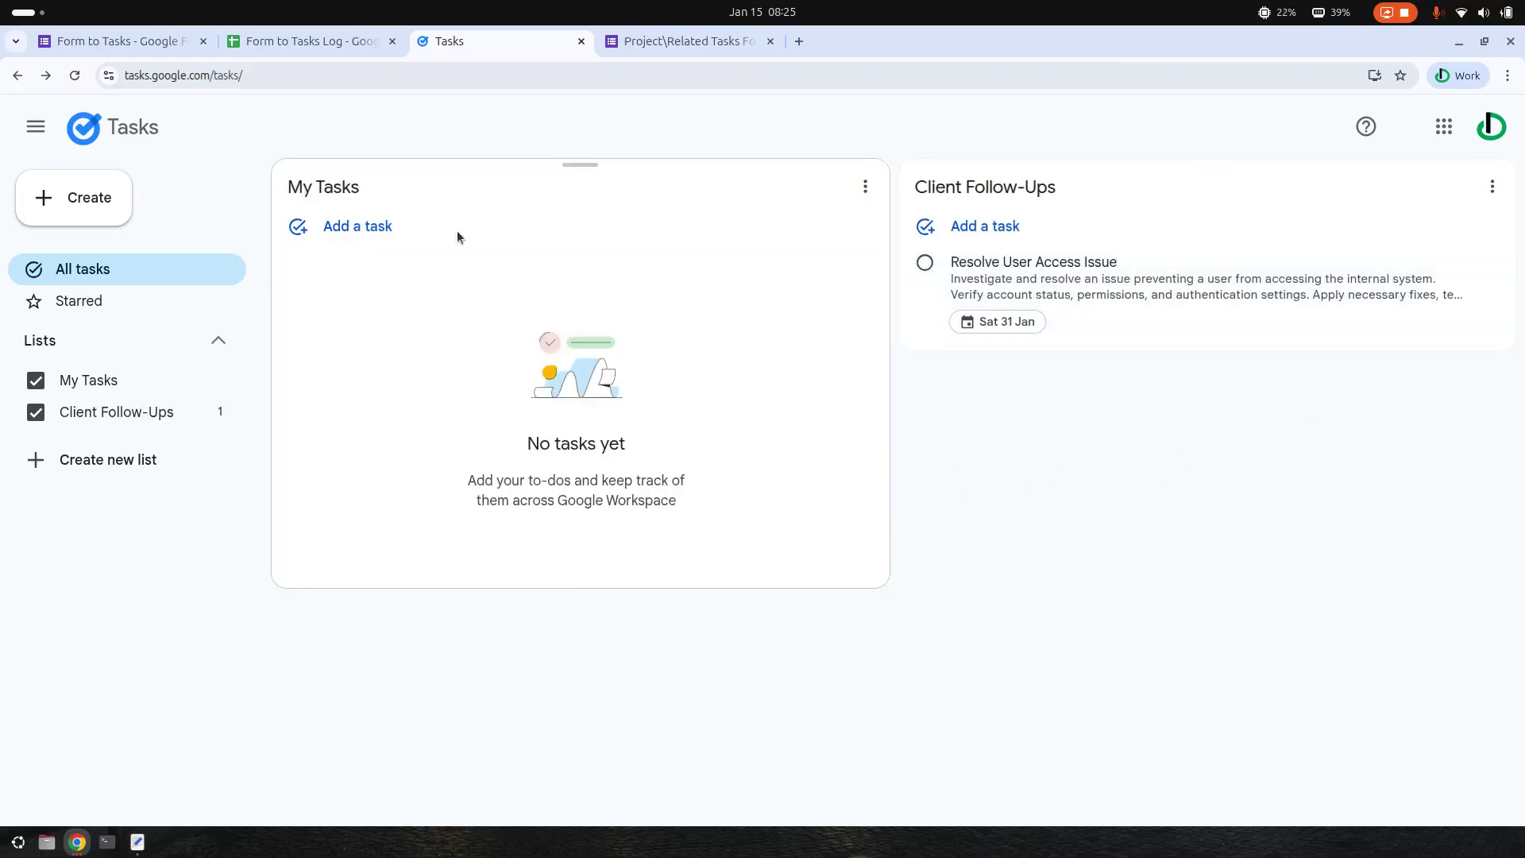
# Start another Project\Related Tasks Form response with the task title "Client Followup Details" and the description "Detailed".
pyautogui.click(707, 46)
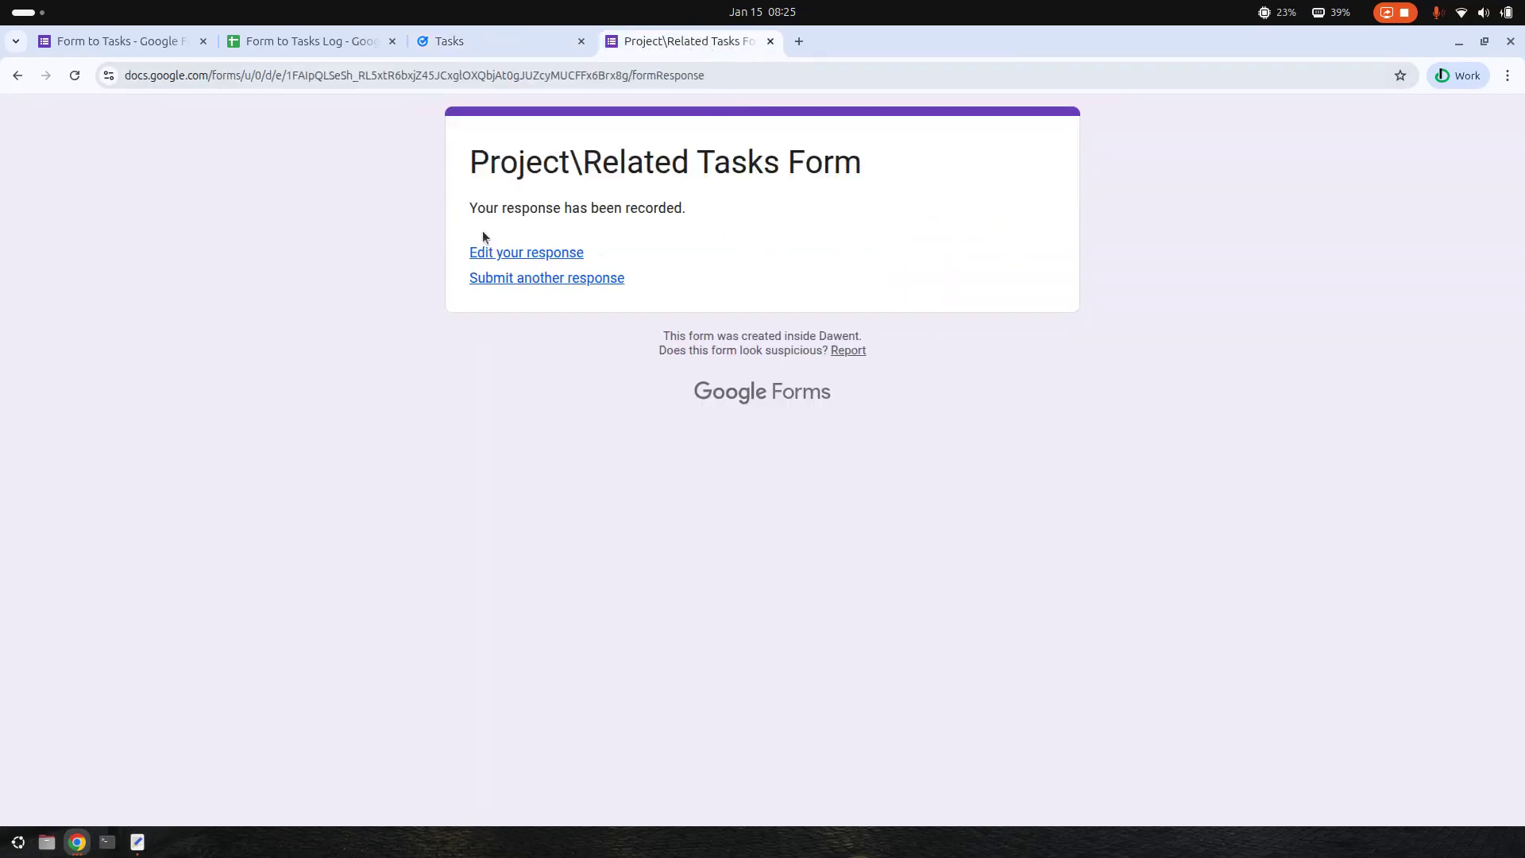
pyautogui.click(558, 280)
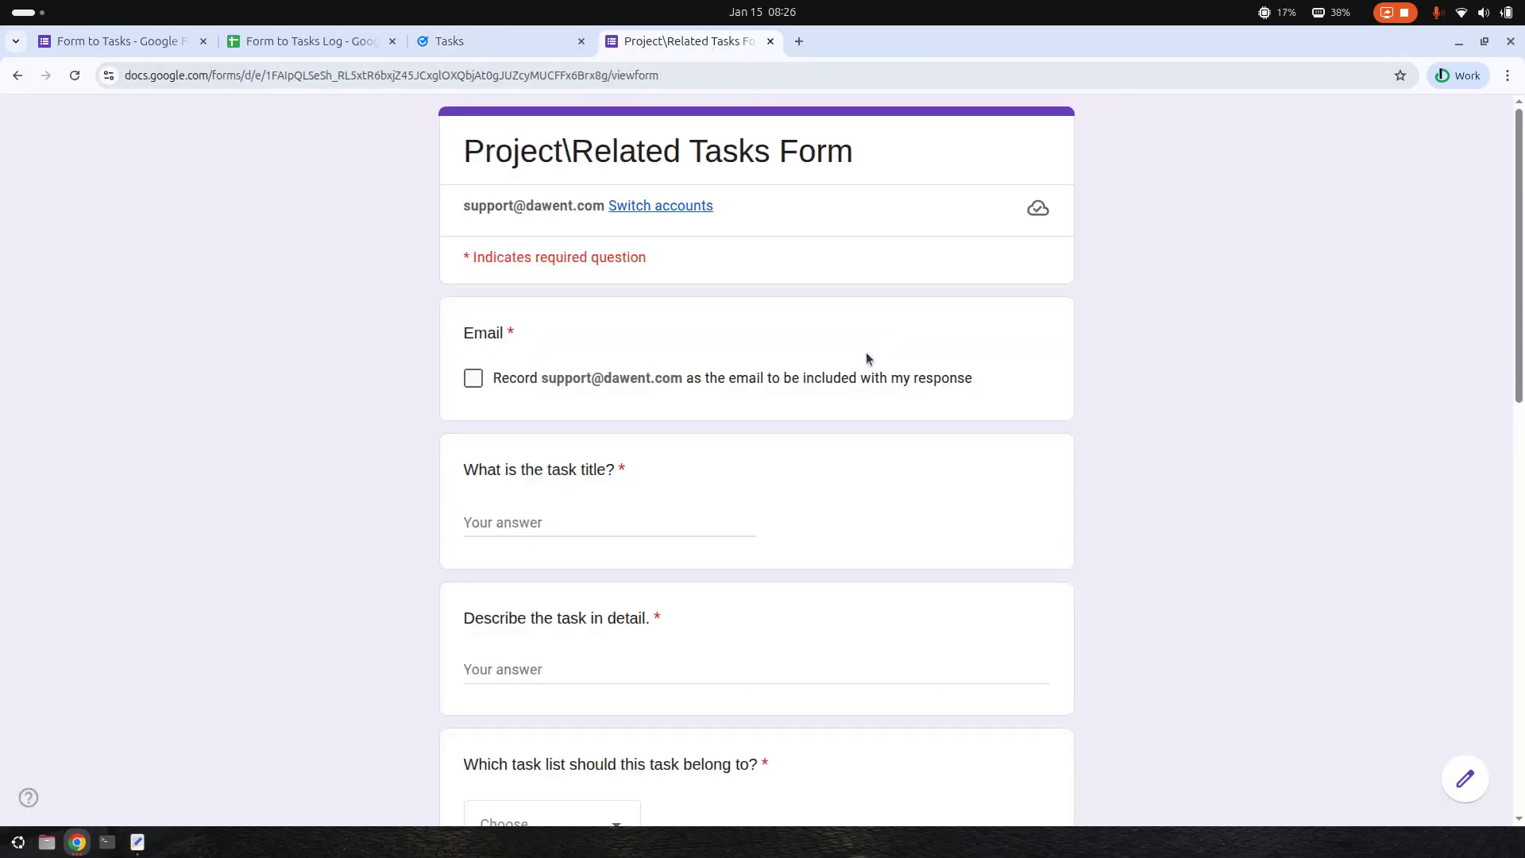
pyautogui.click(505, 521)
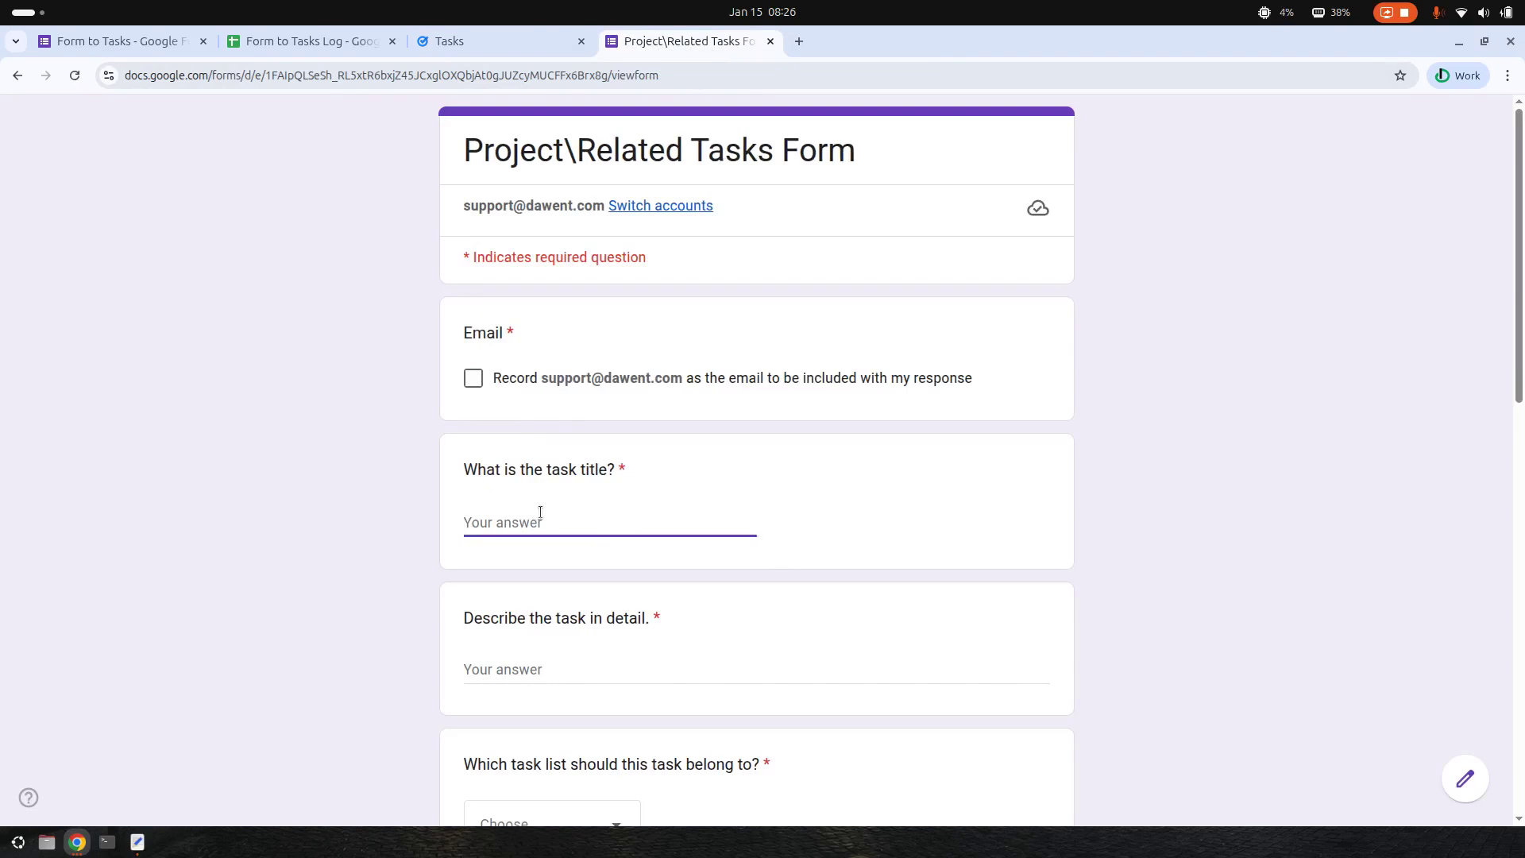
pyautogui.write('Client Followup Detaile')
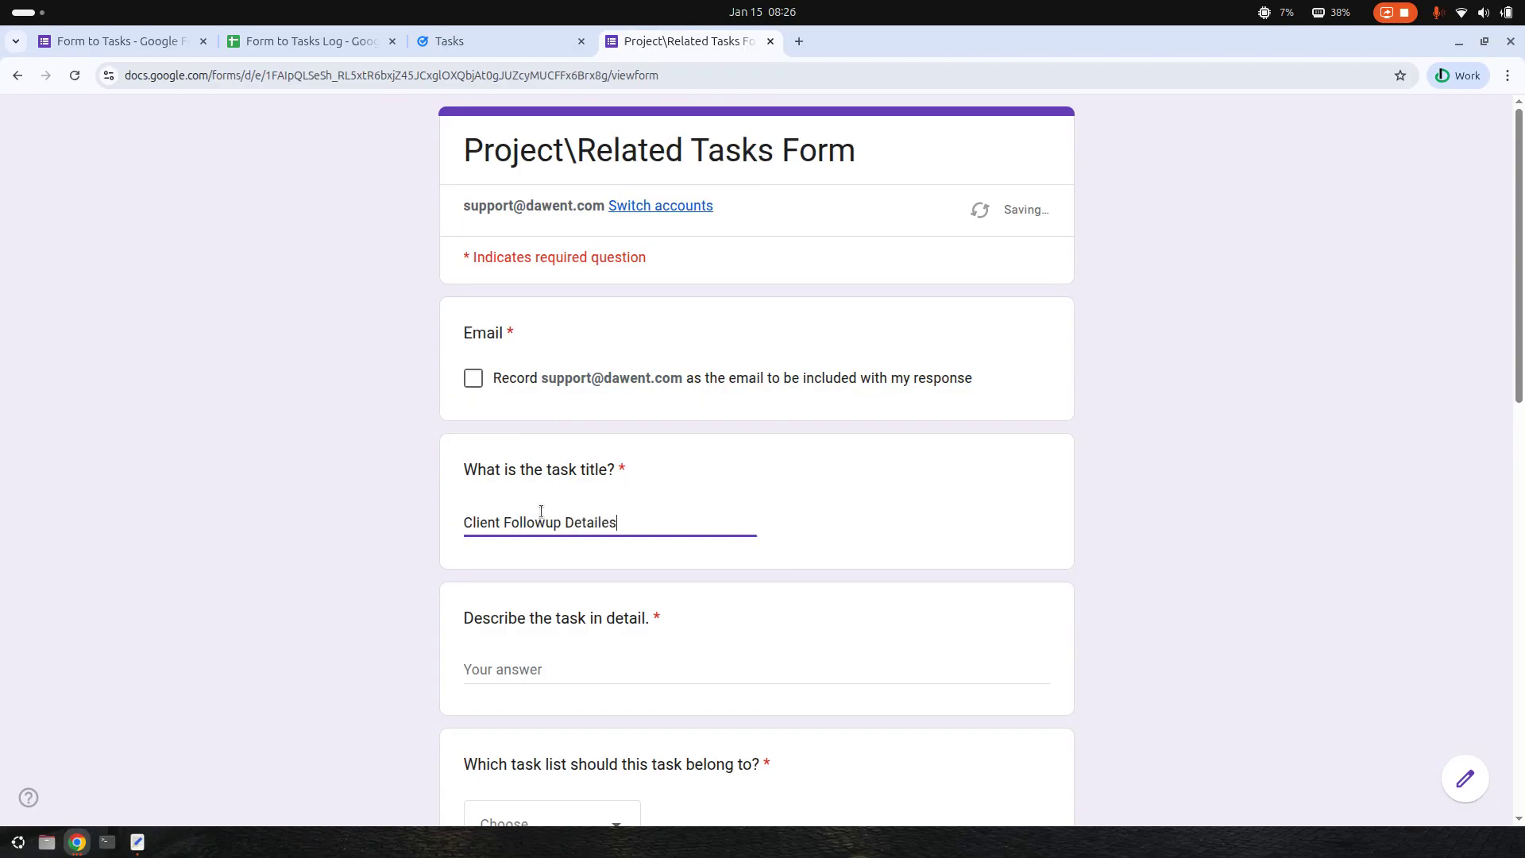
pyautogui.write('s')
pyautogui.scroll(-3, 534, 477)
pyautogui.click(544, 327)
pyautogui.click(558, 381)
pyautogui.write('Det')
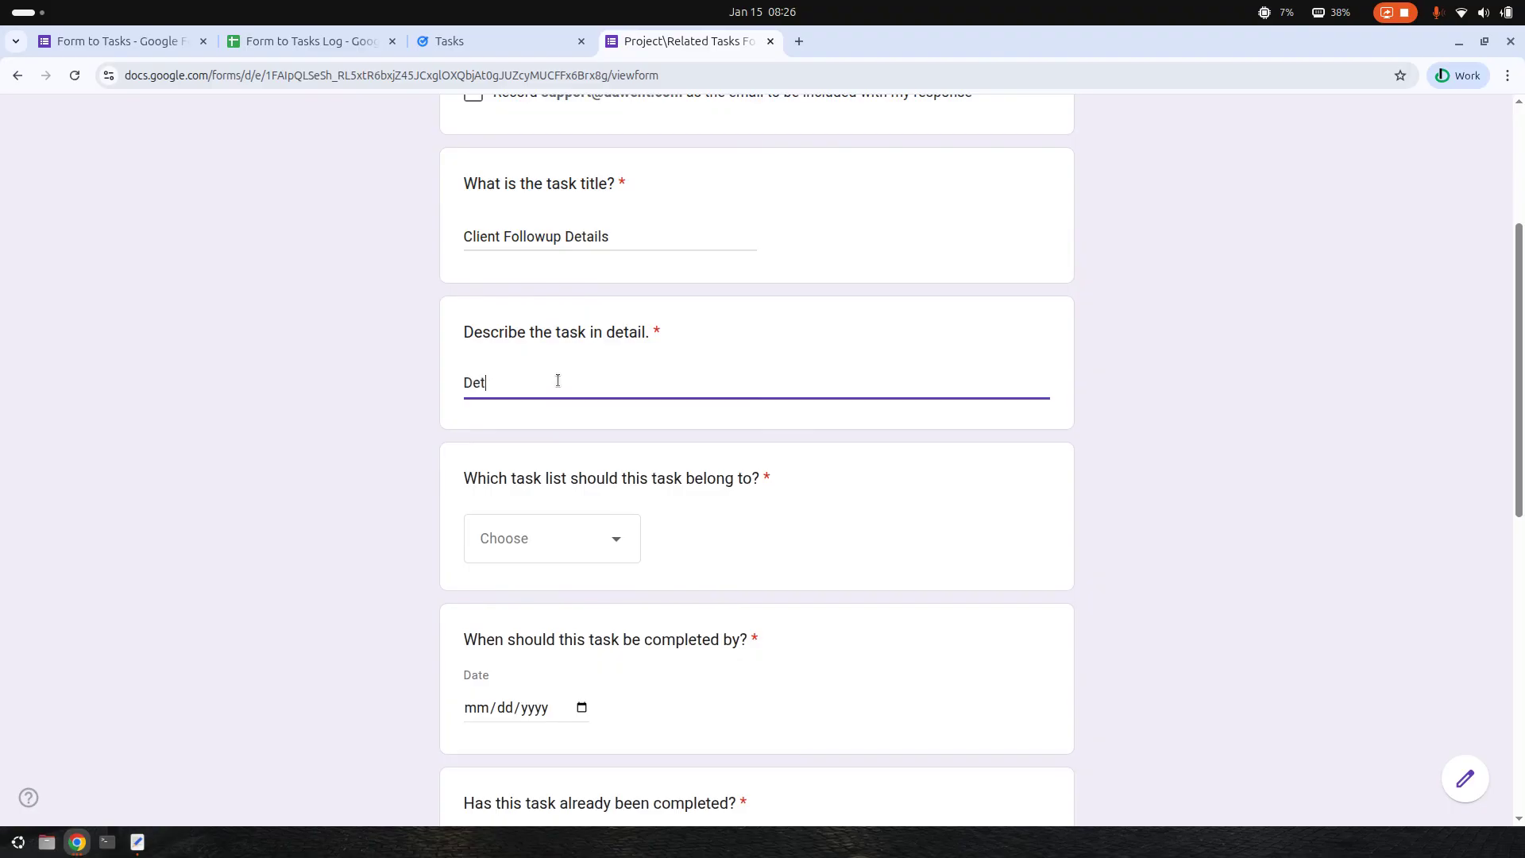
pyautogui.write('ailed')
# Assign the task to the IT Offboarding list and set its completion due date to 02/28/2026.
pyautogui.scroll(-2, 624, 423)
pyautogui.click(575, 439)
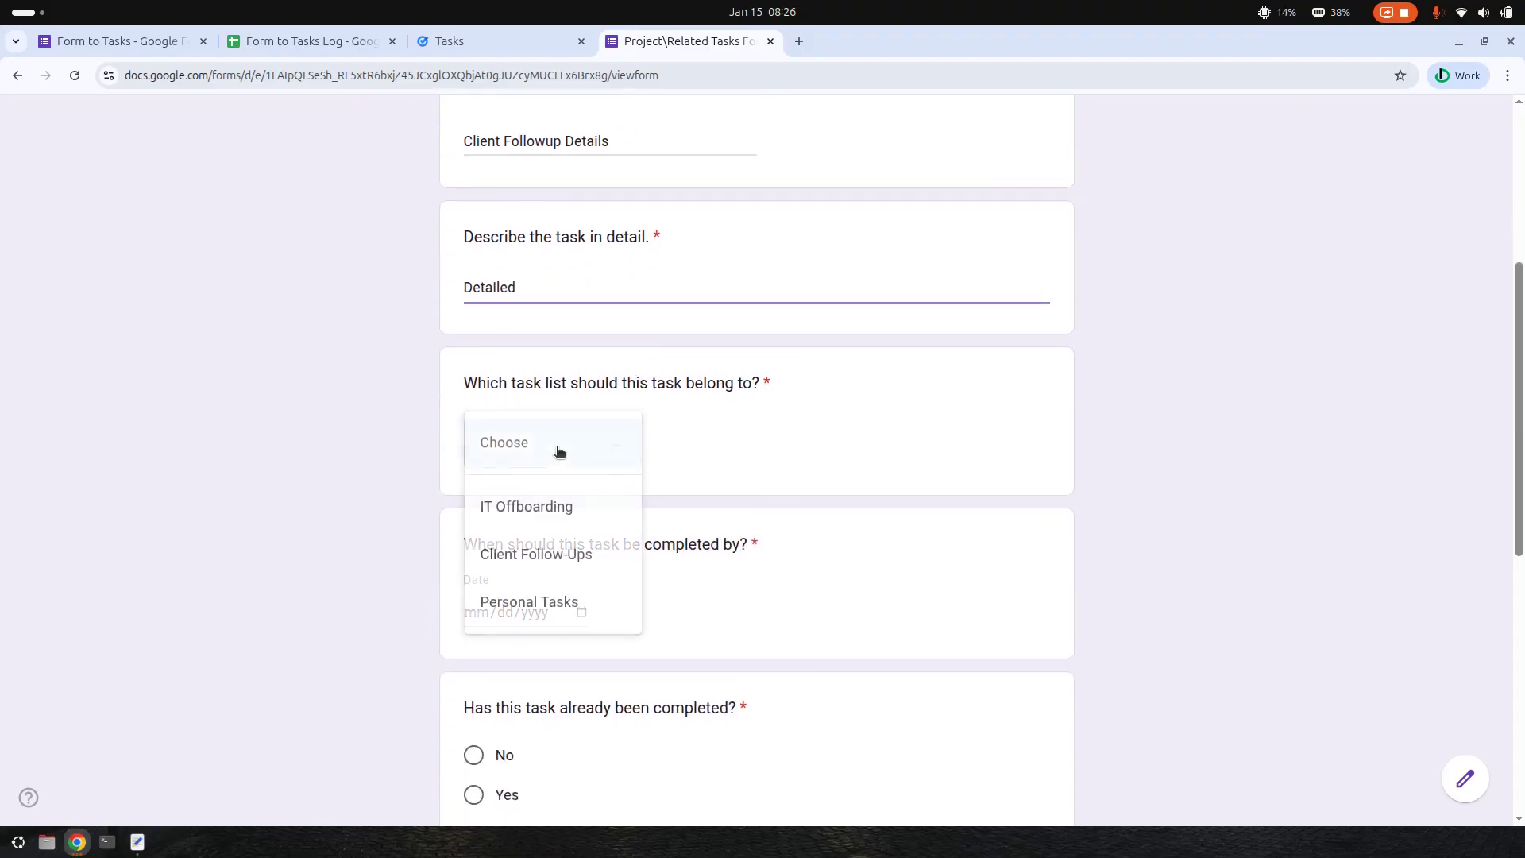
pyautogui.click(537, 518)
pyautogui.scroll(-3, 998, 521)
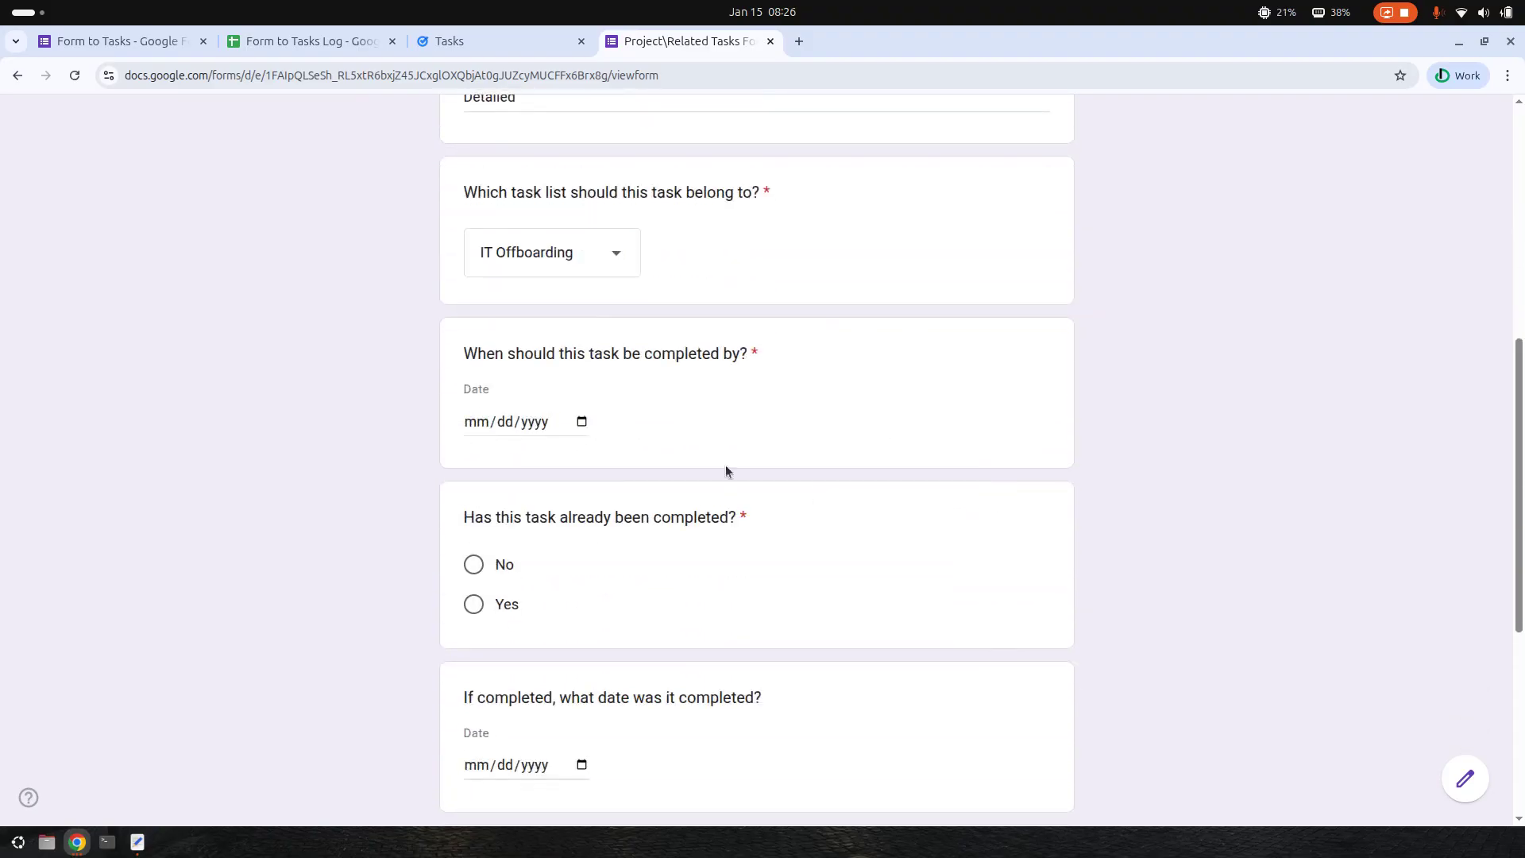
pyautogui.click(587, 424)
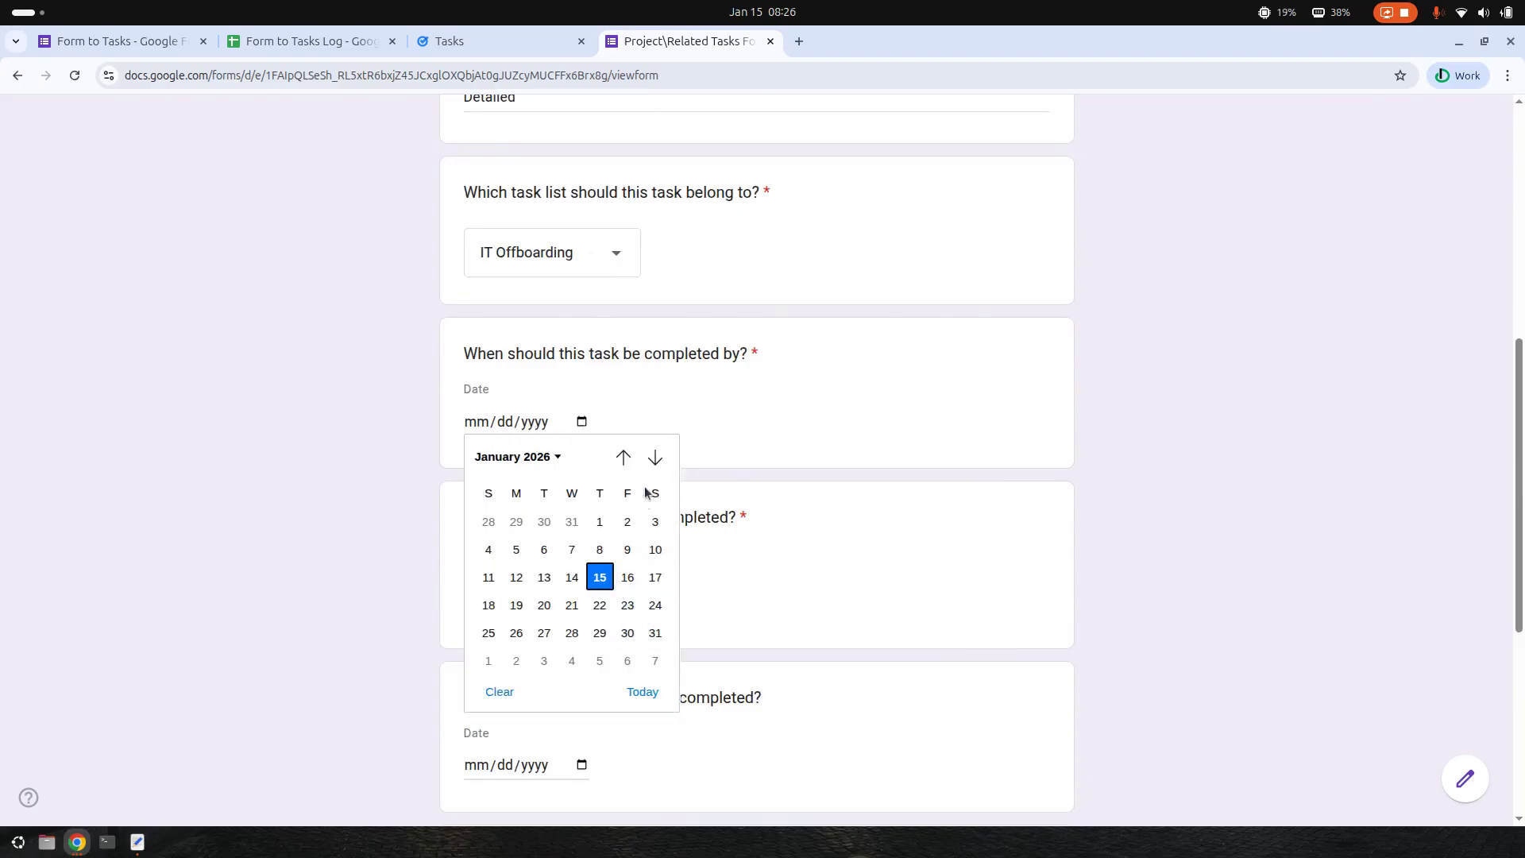
pyautogui.click(653, 468)
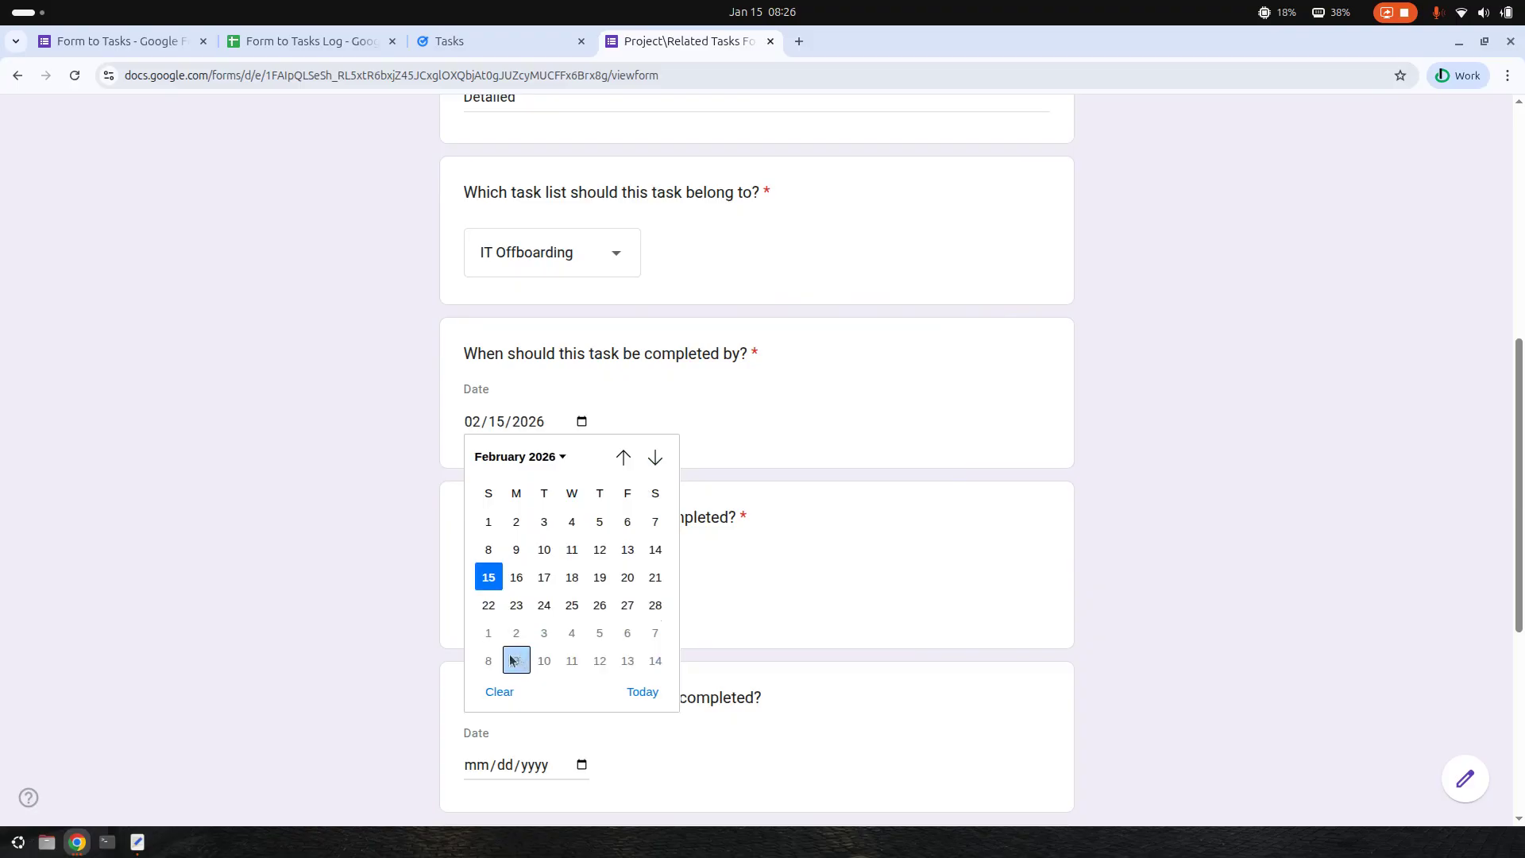
pyautogui.click(653, 605)
# Answer No to both the already-completed question and the hidden-from-default-view question.
pyautogui.scroll(-4, 659, 596)
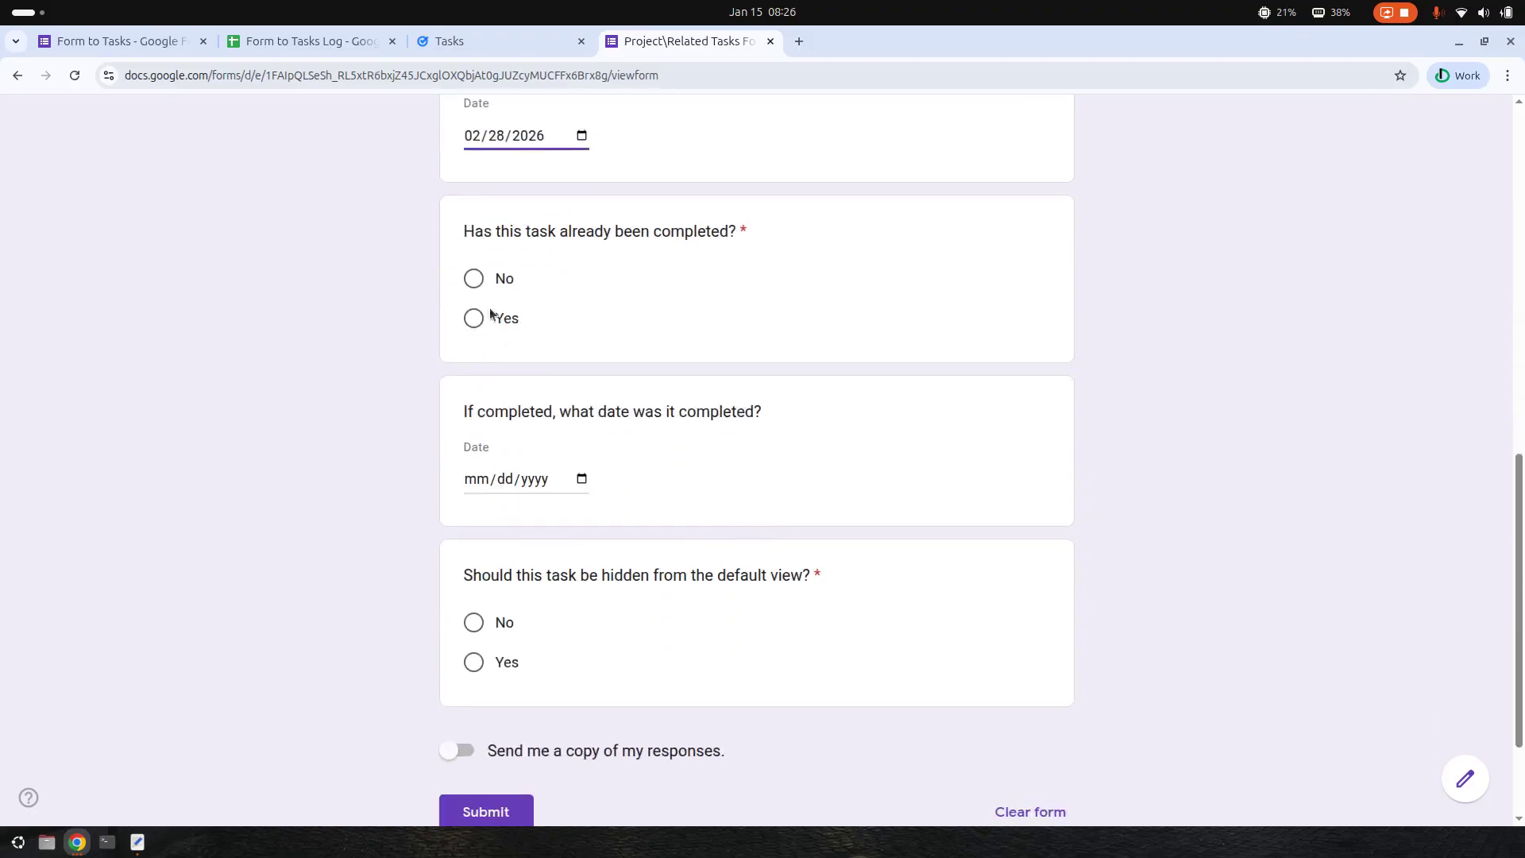
pyautogui.click(474, 279)
pyautogui.click(495, 664)
pyautogui.click(475, 624)
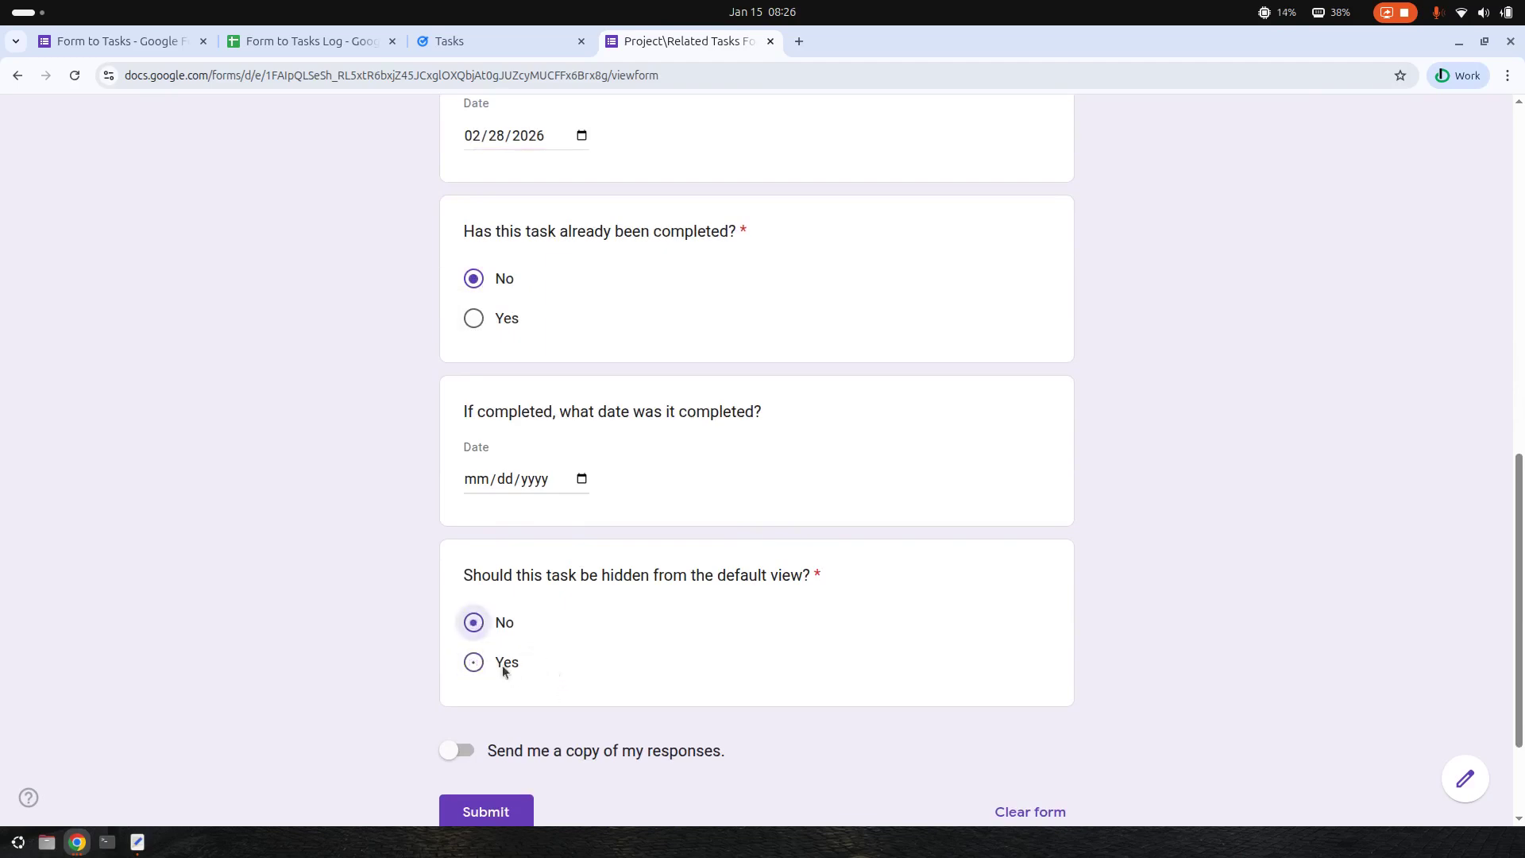
# Submit the response with the respondent's email recorded, and check Google Tasks for the new task.
pyautogui.scroll(-2, 489, 742)
pyautogui.click(486, 654)
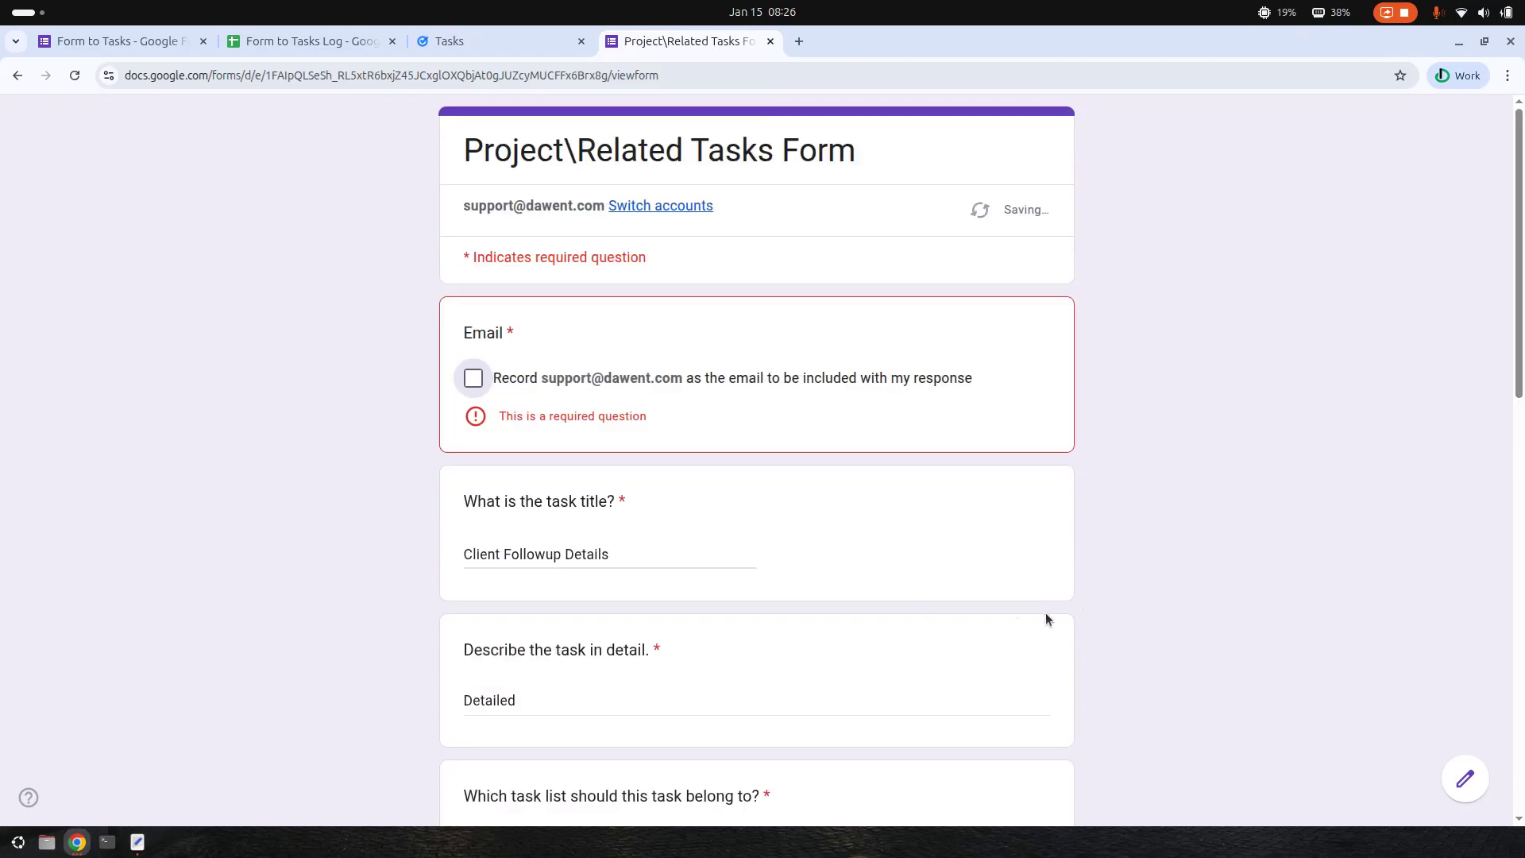
pyautogui.click(578, 387)
pyautogui.scroll(-10, 989, 516)
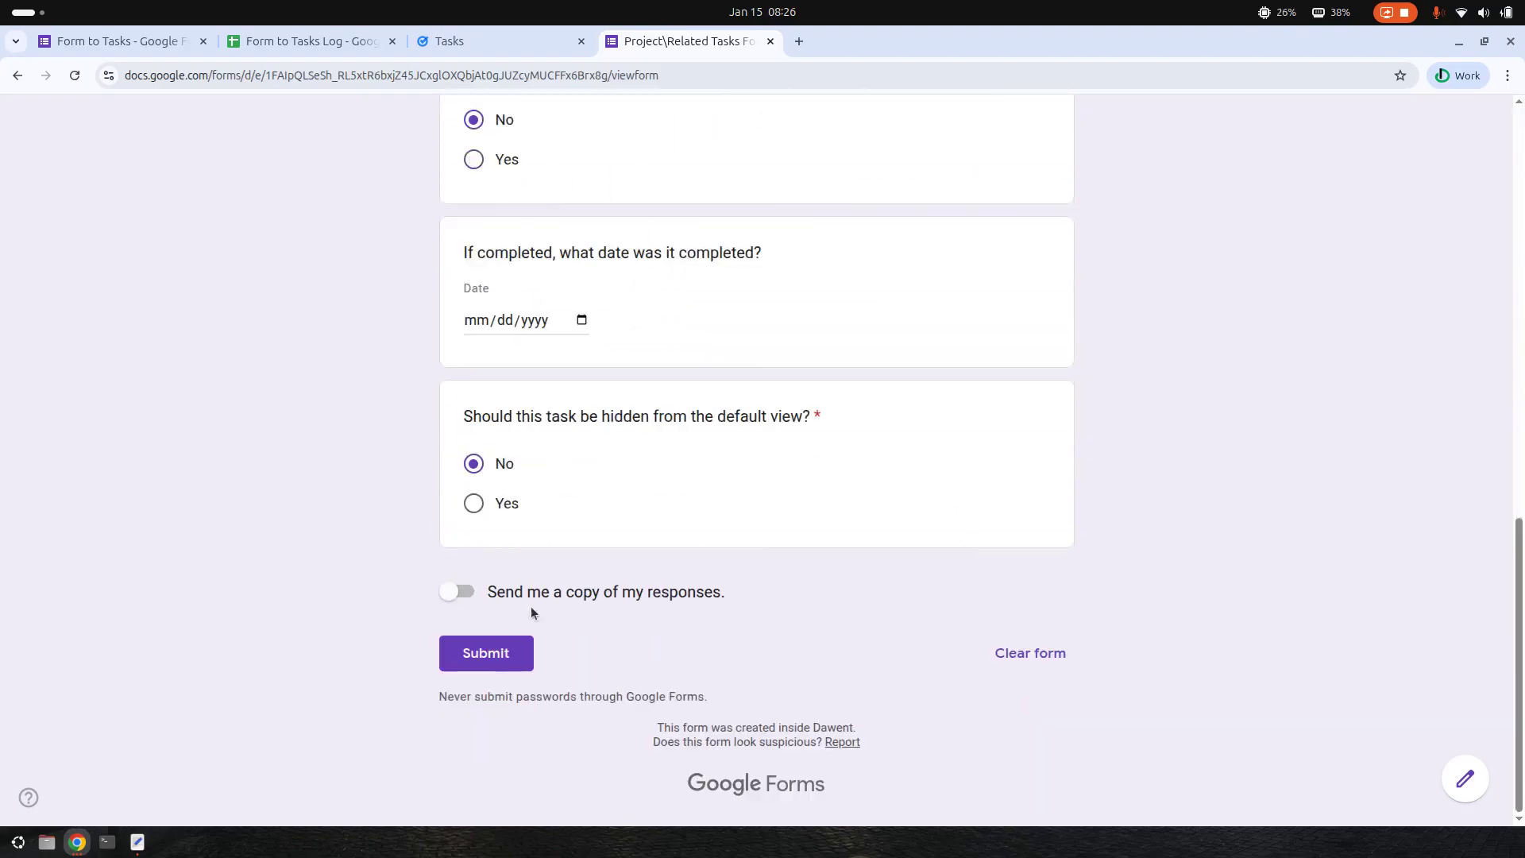
pyautogui.click(486, 652)
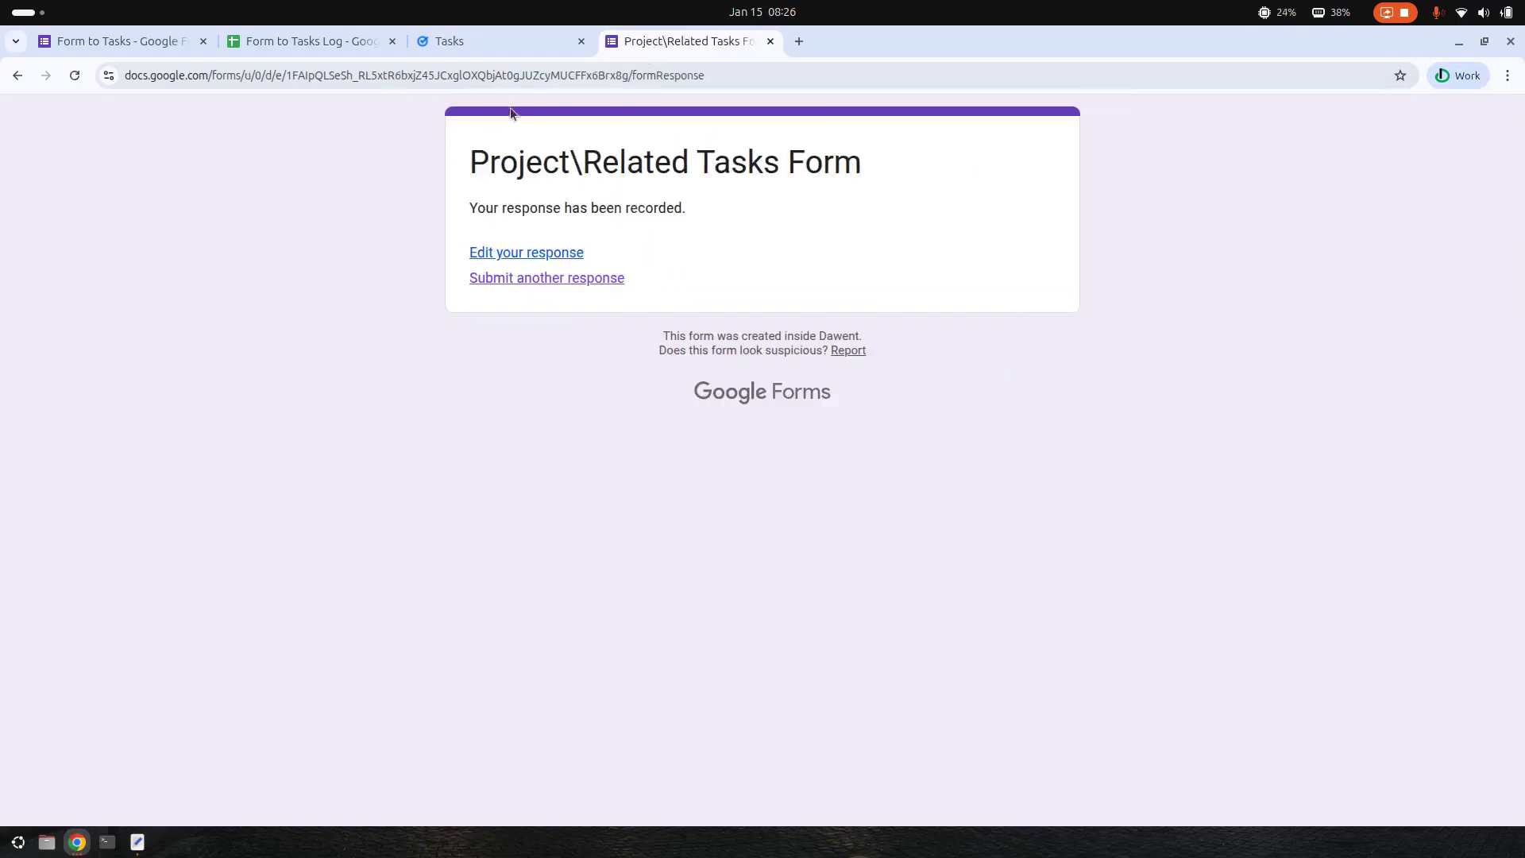
pyautogui.click(484, 41)
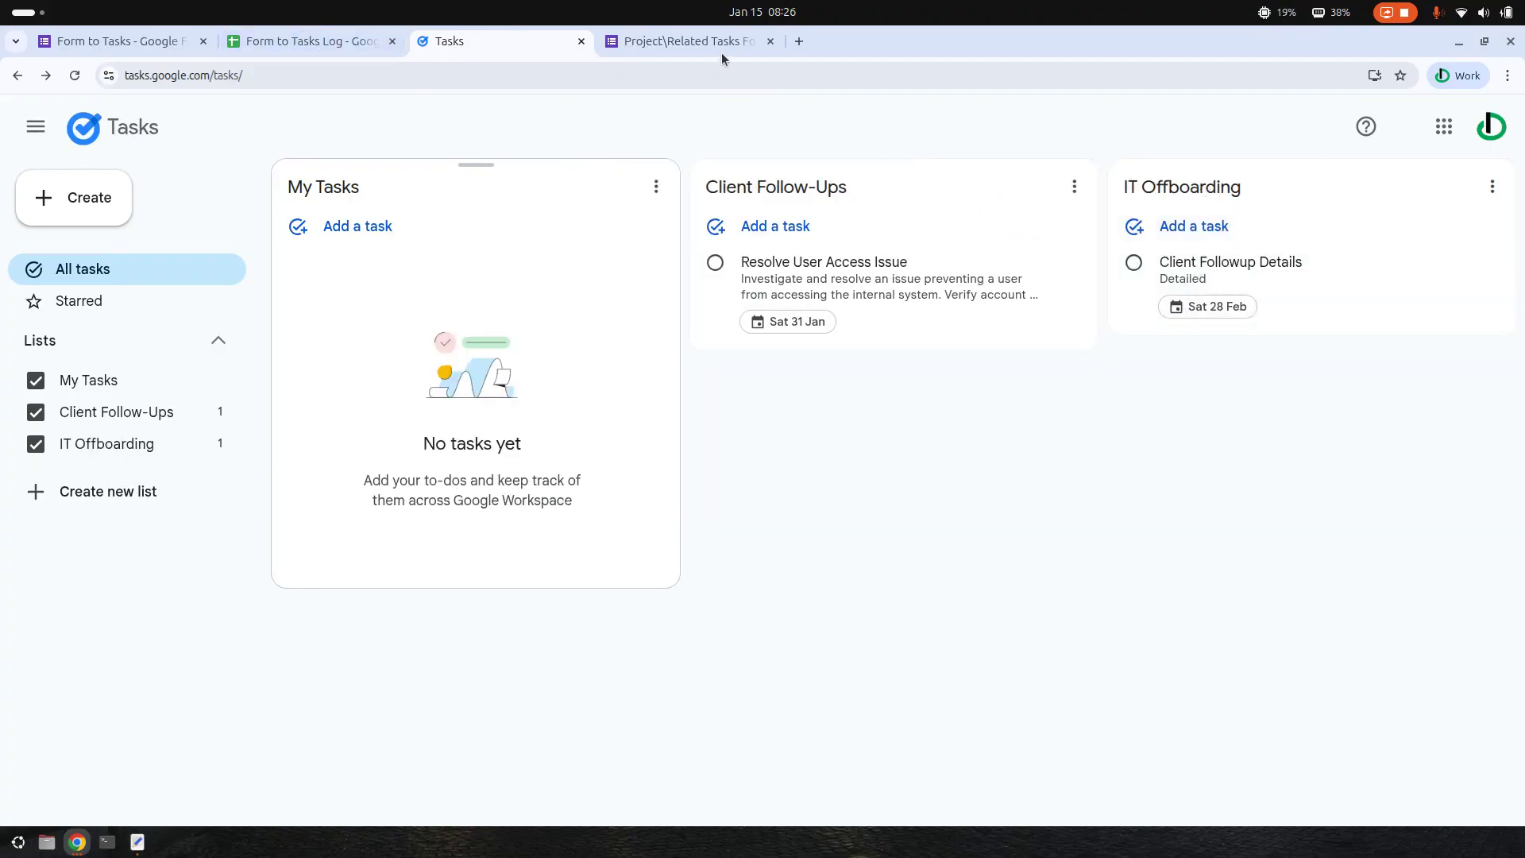
# Open the LOG sheet of the Form to Tasks Log spreadsheet and widen the Task ID column to fit the full IDs.
pyautogui.click(293, 44)
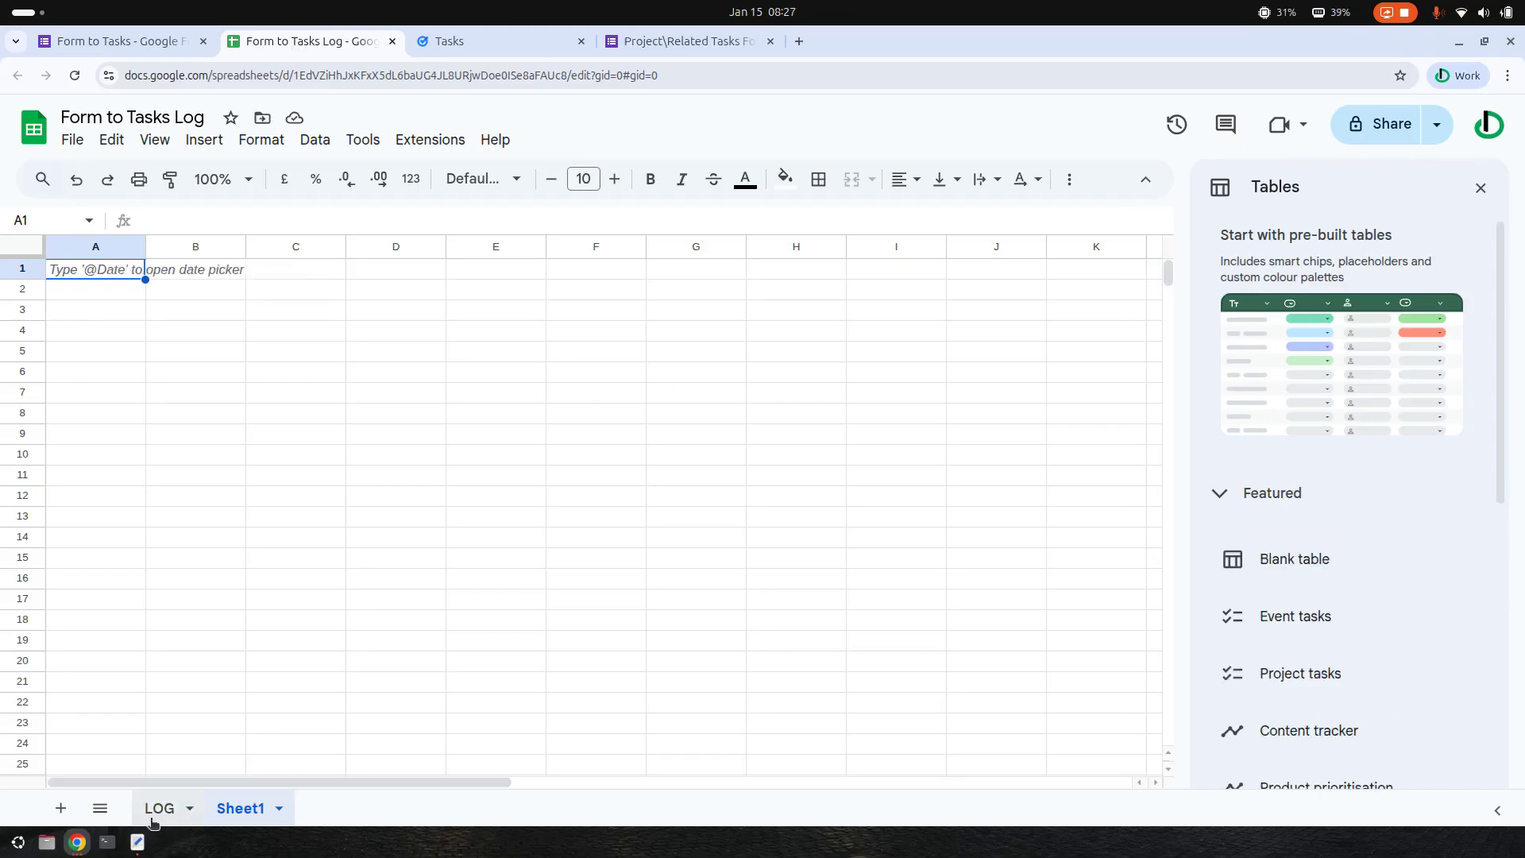
pyautogui.click(163, 808)
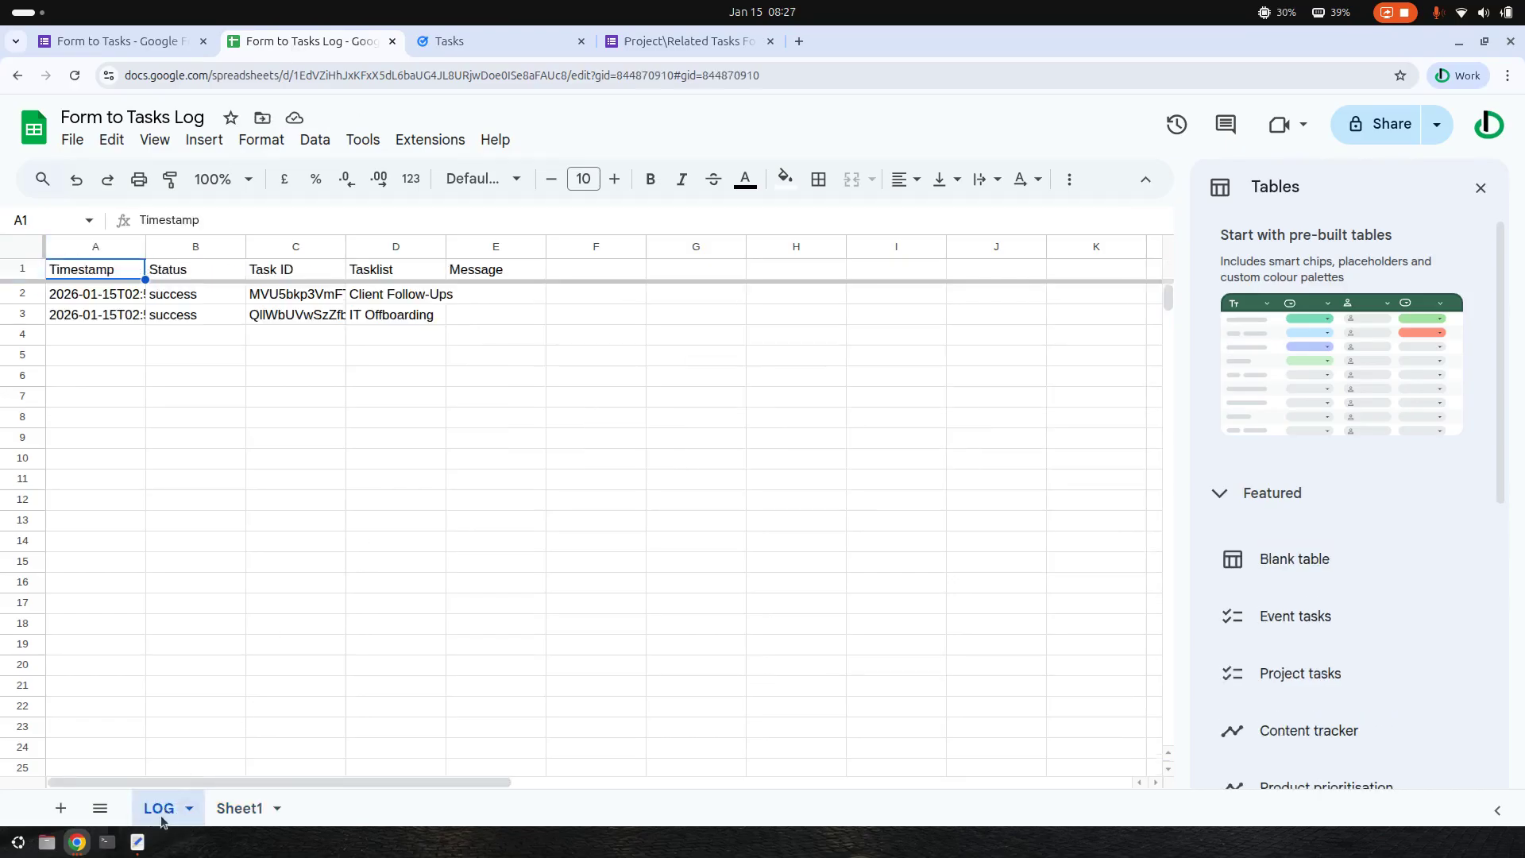
pyautogui.moveTo(346, 248); pyautogui.dragTo(468, 248)
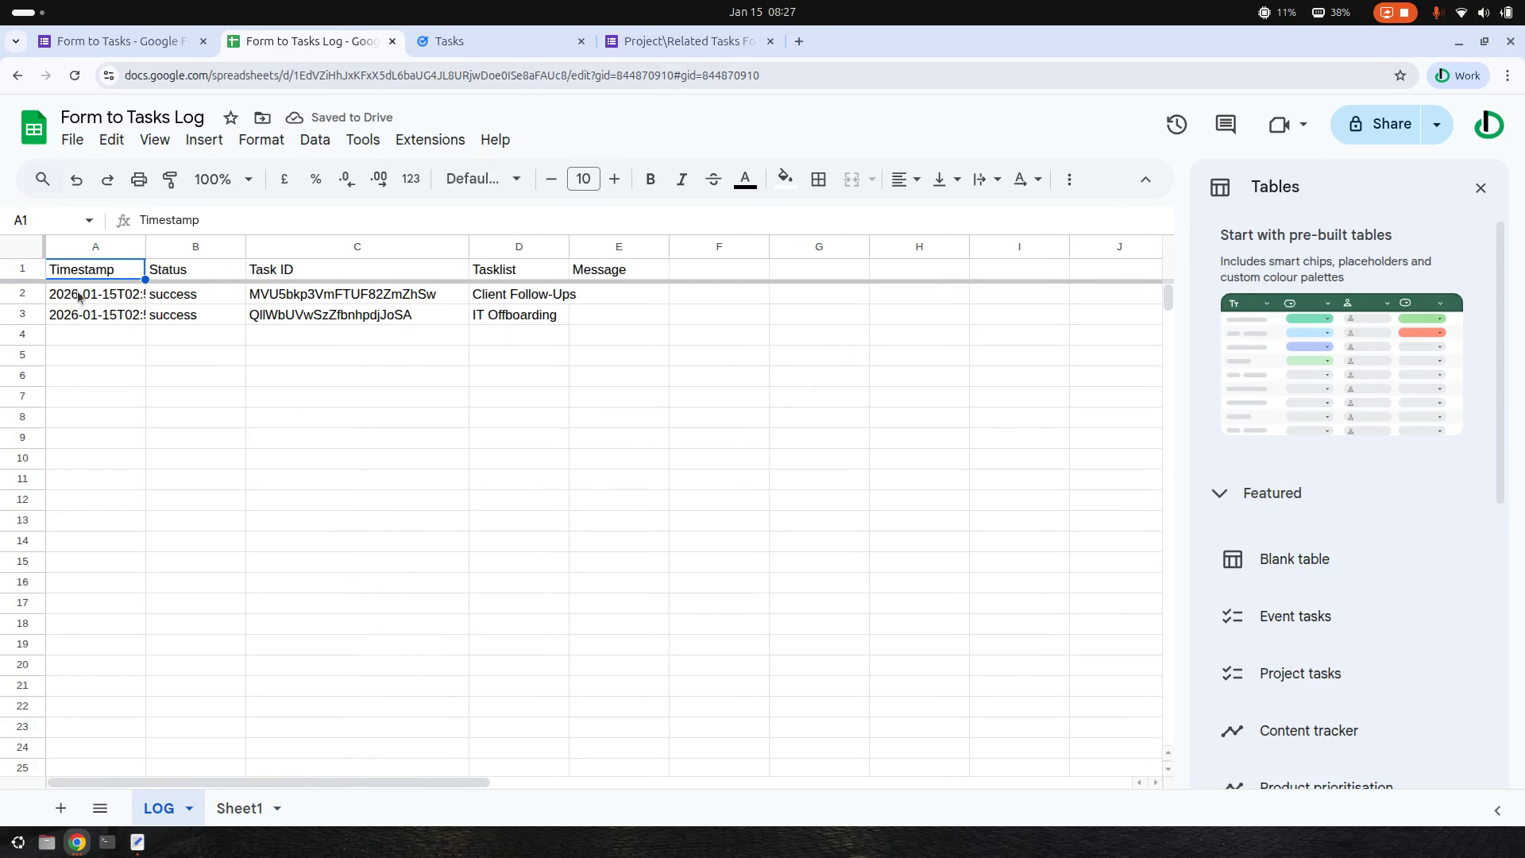
# Highlight log rows 2 and 3 to review the task entries, and close the Tables sidebar.
pyautogui.click(19, 301)
pyautogui.keyDown('shift'); pyautogui.click(18, 314); pyautogui.keyUp('shift')
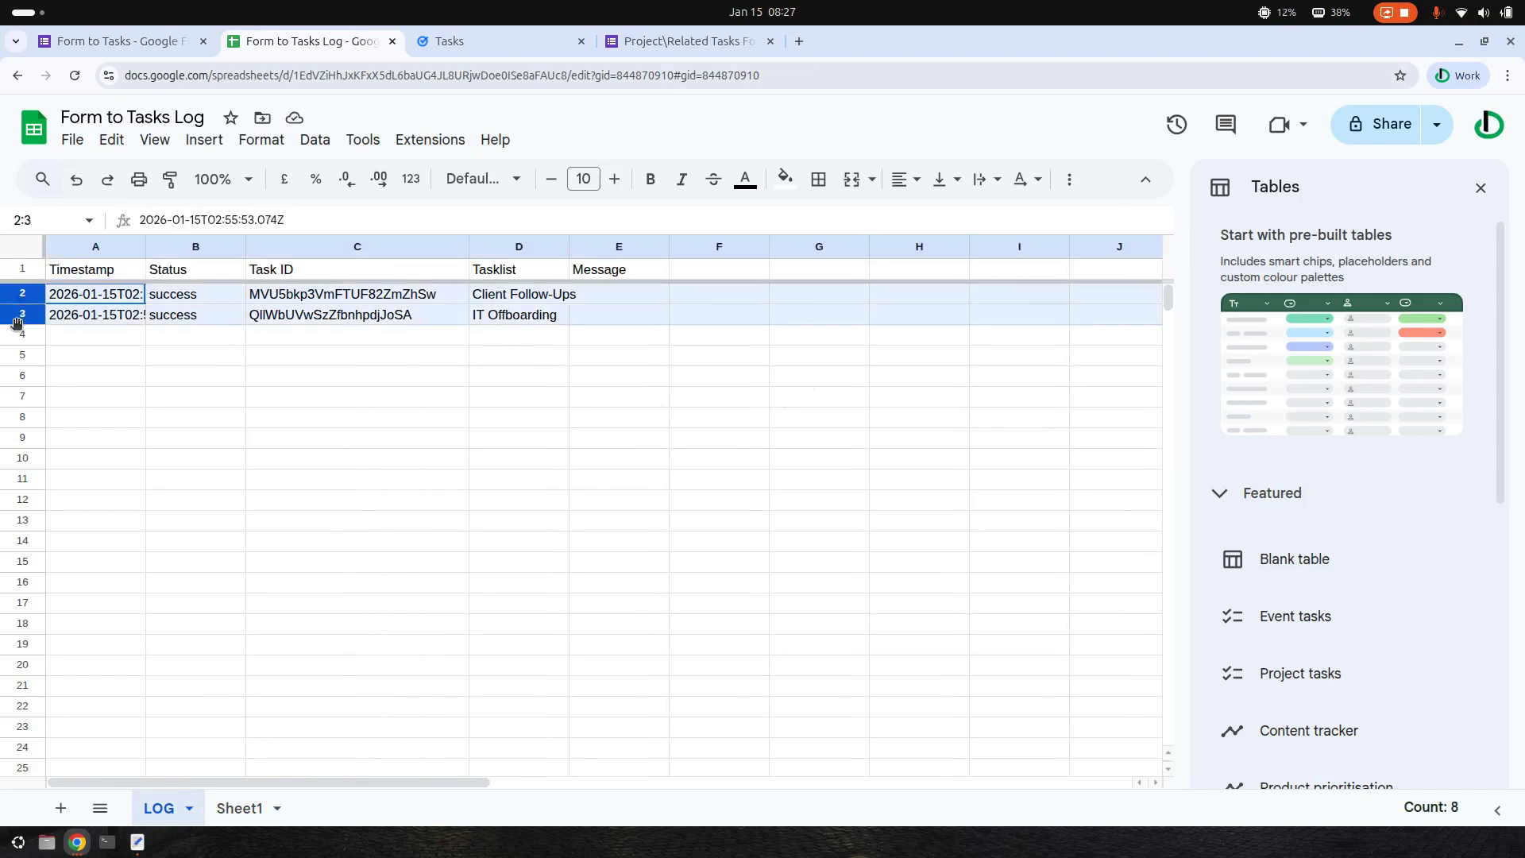
pyautogui.click(680, 418)
pyautogui.click(1481, 187)
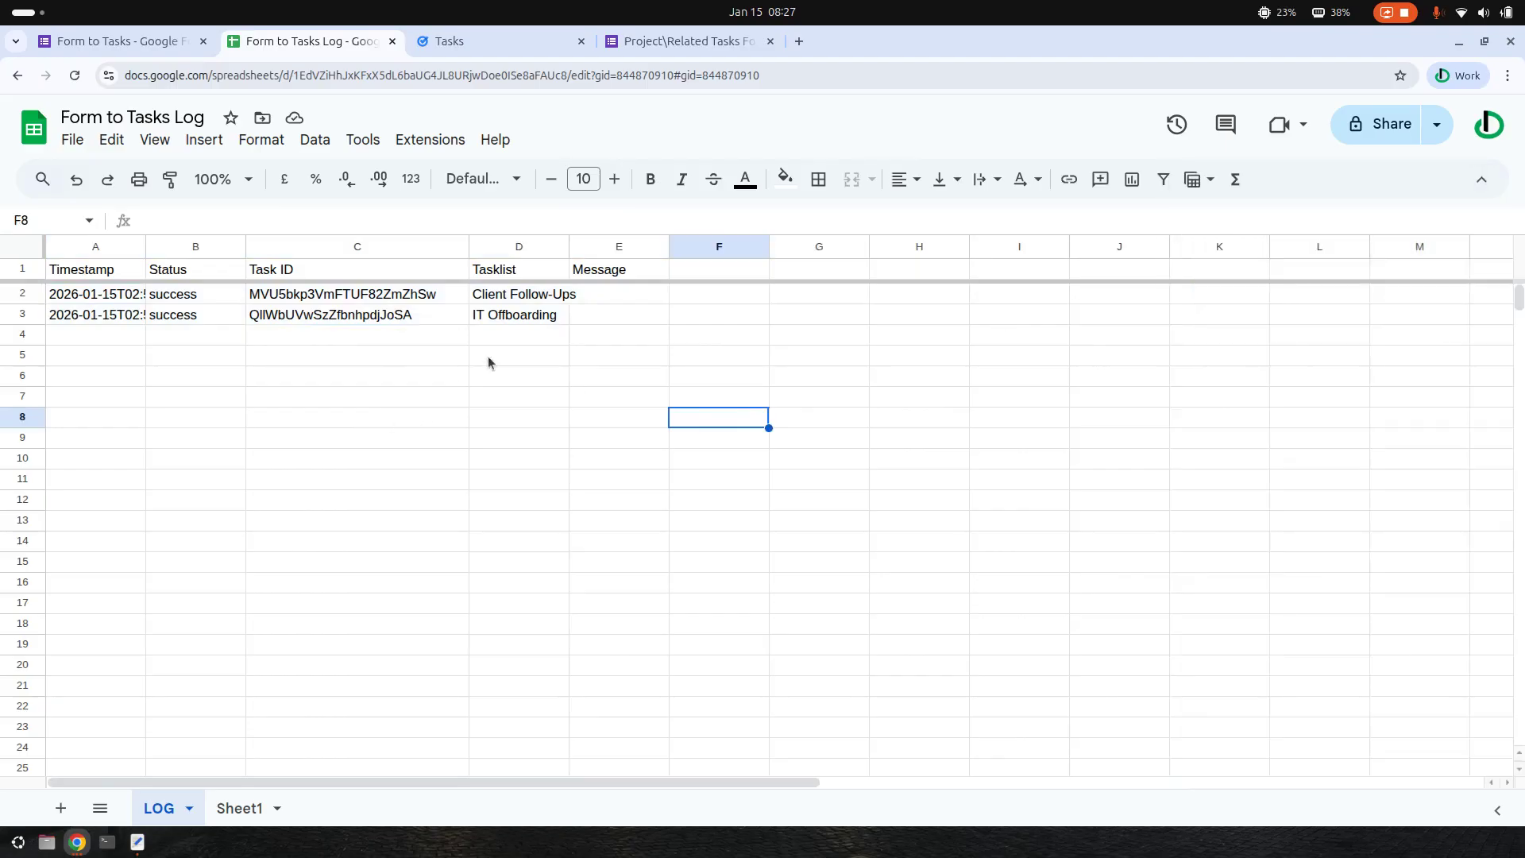
pyautogui.click(585, 335)
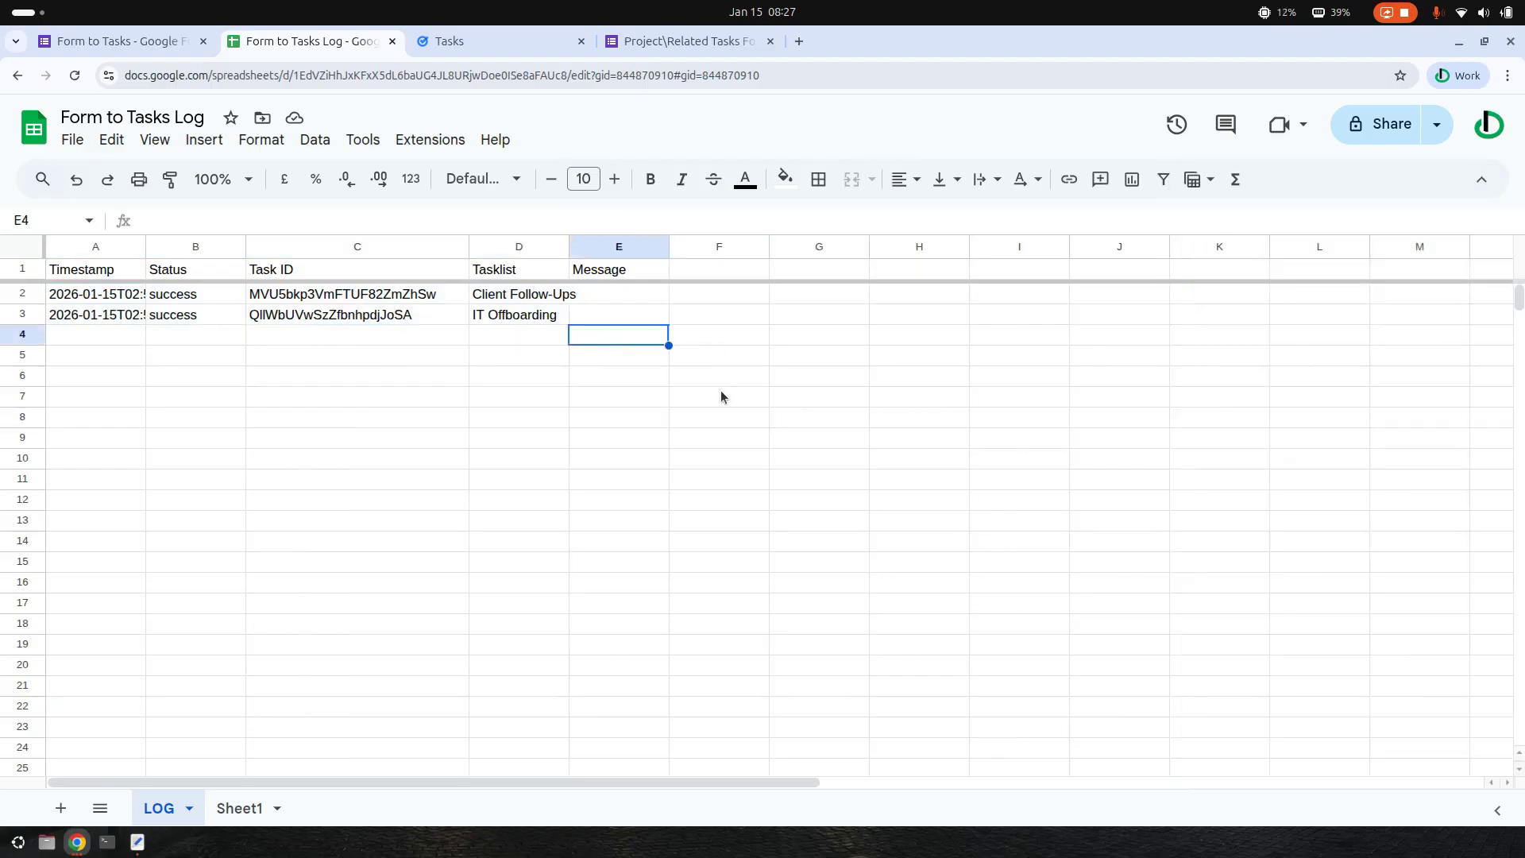
# Review the created tasks in Google Tasks once more and return to the Form to Tasks form editor.
pyautogui.click(190, 49)
pyautogui.click(688, 42)
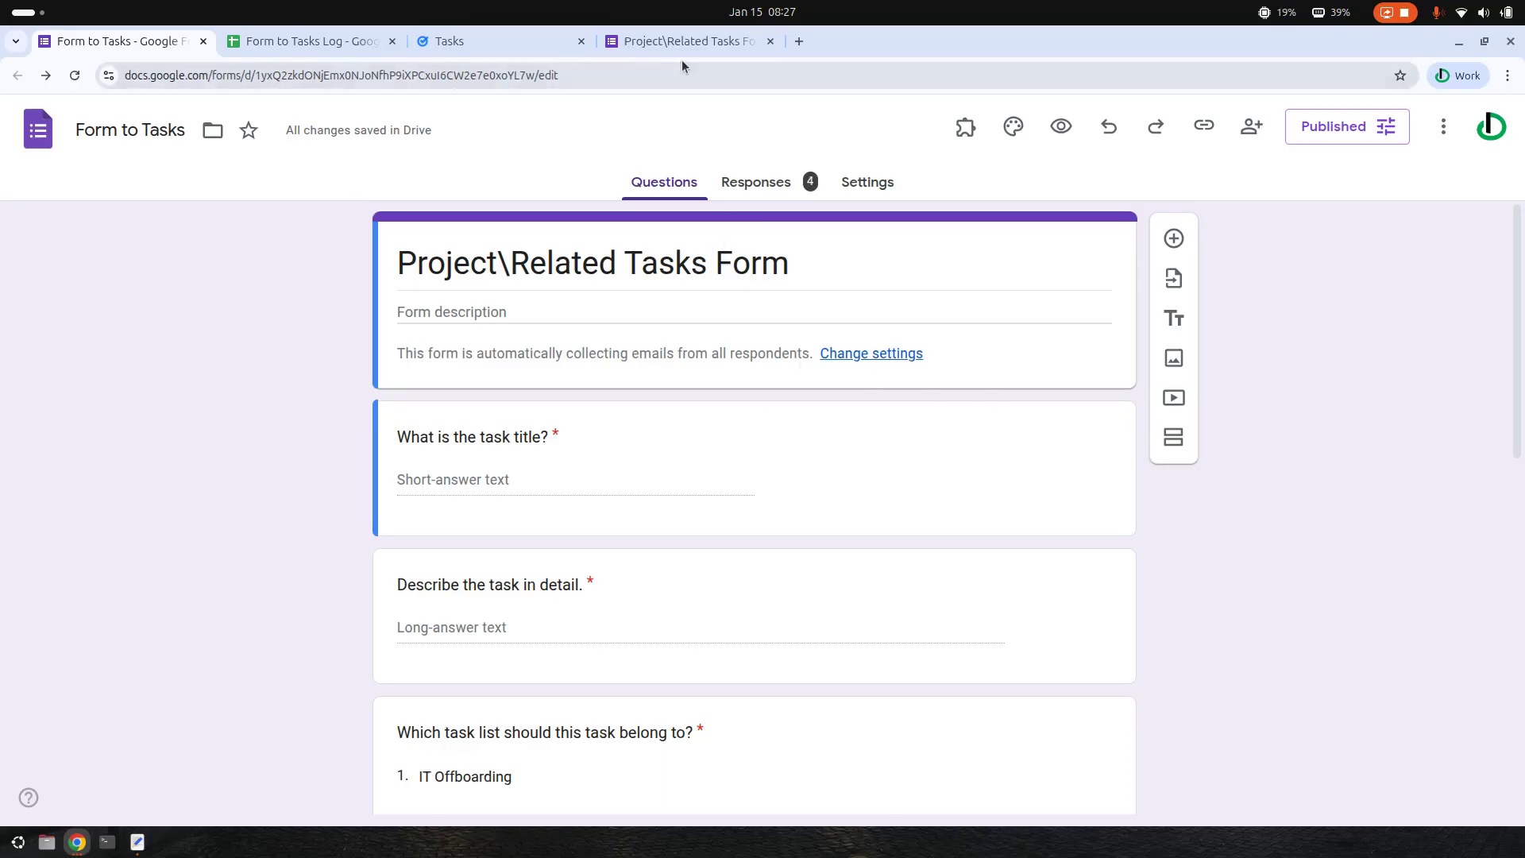
pyautogui.click(478, 41)
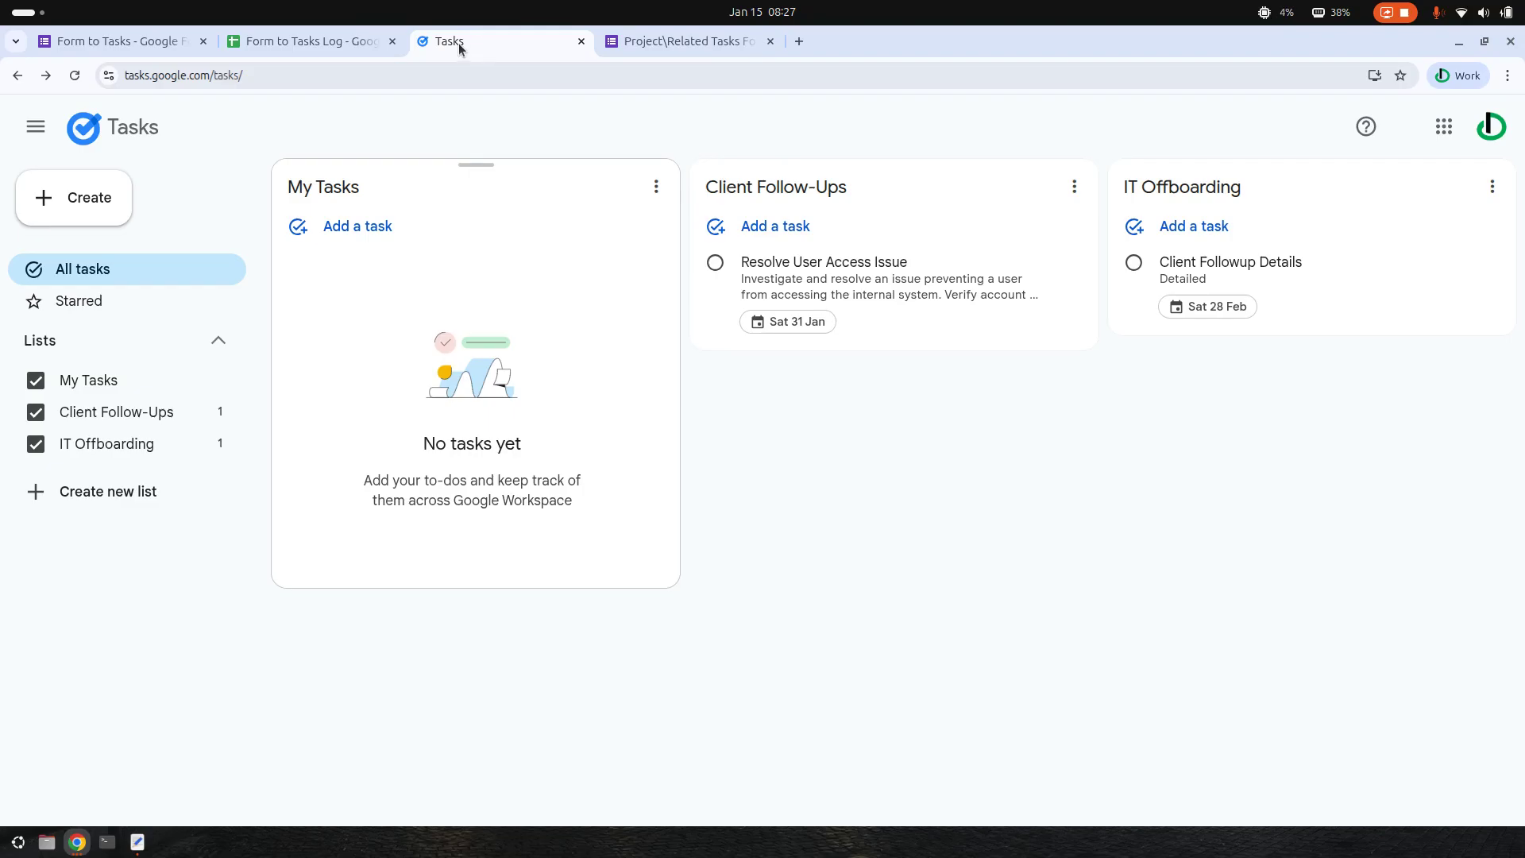
pyautogui.click(120, 42)
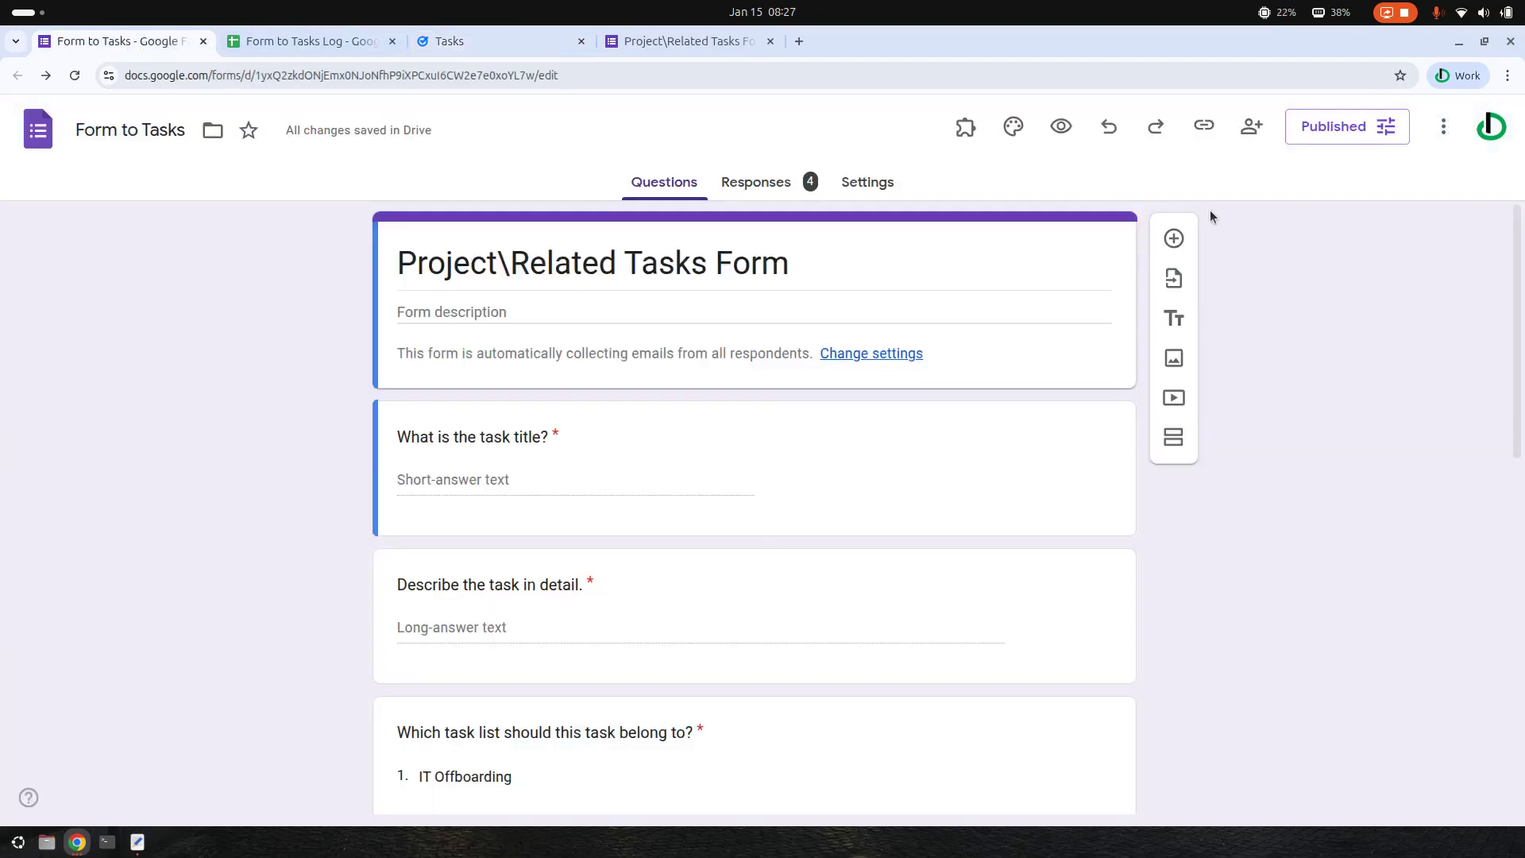